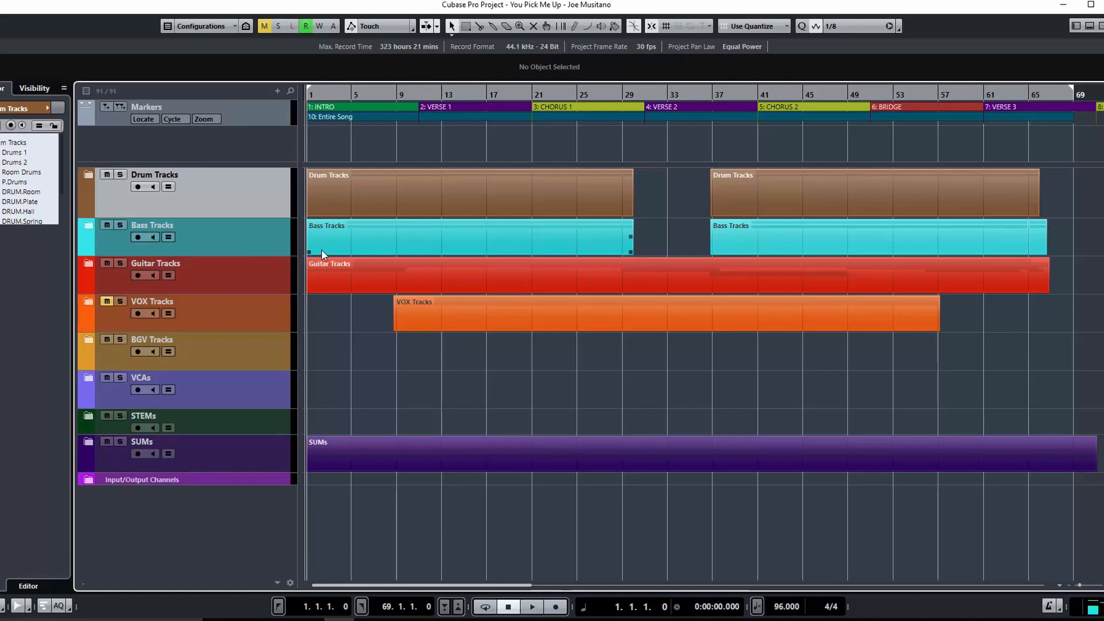
# - Play the song from its beginning to hear the current mix, and stop playback
pyautogui.press('space')
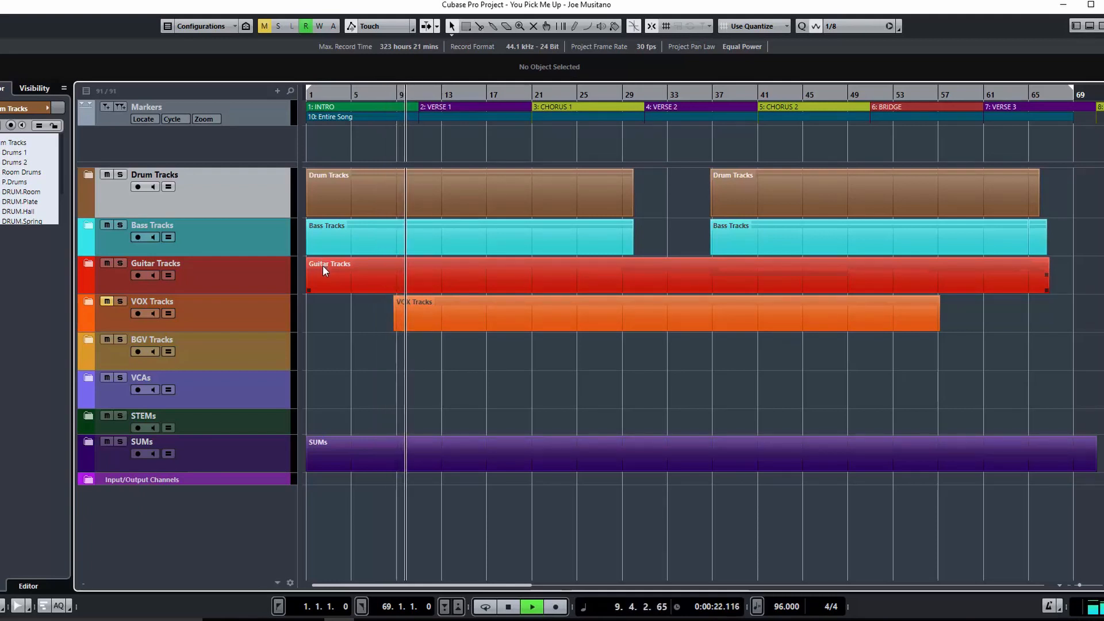
pyautogui.press('space')
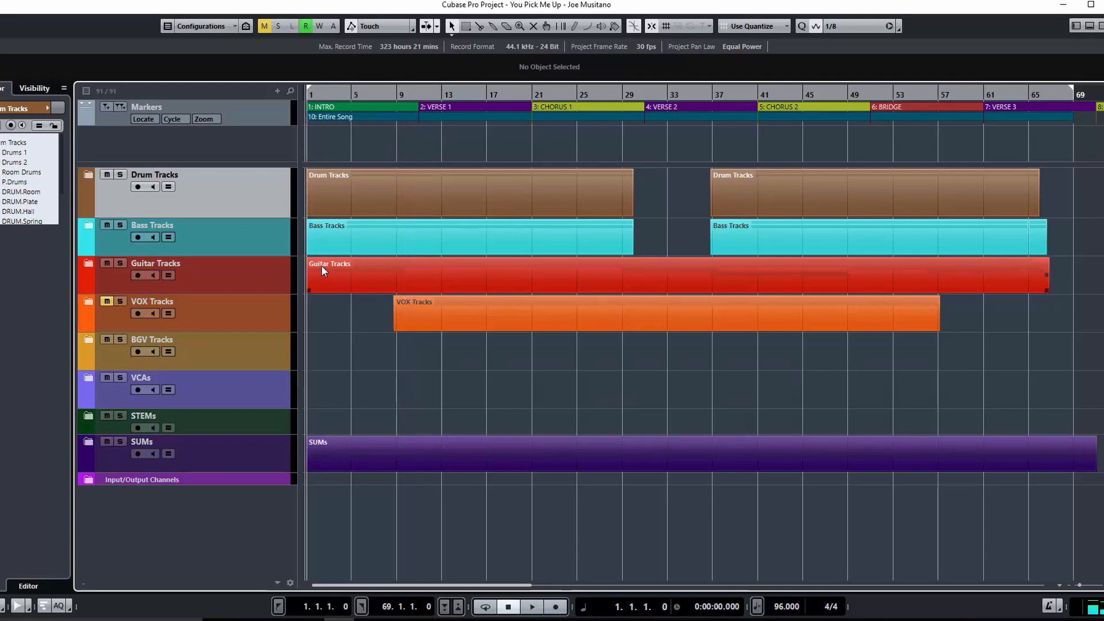
pyautogui.click(332, 236)
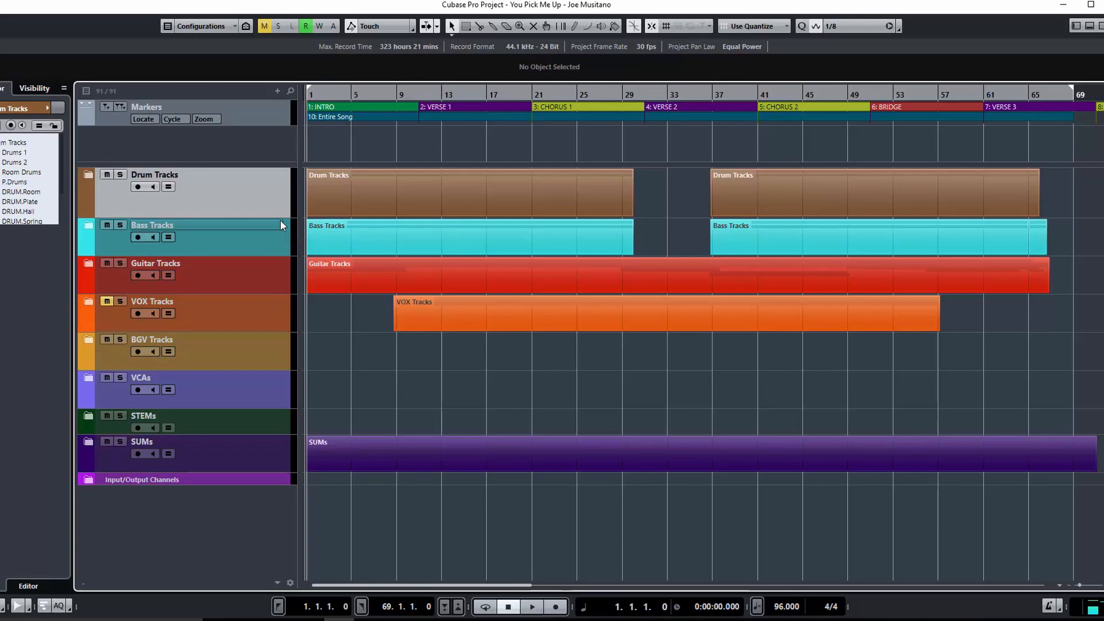
# - Expand the Drum Tracks folder and solo the Drums 1 track
pyautogui.click(88, 175)
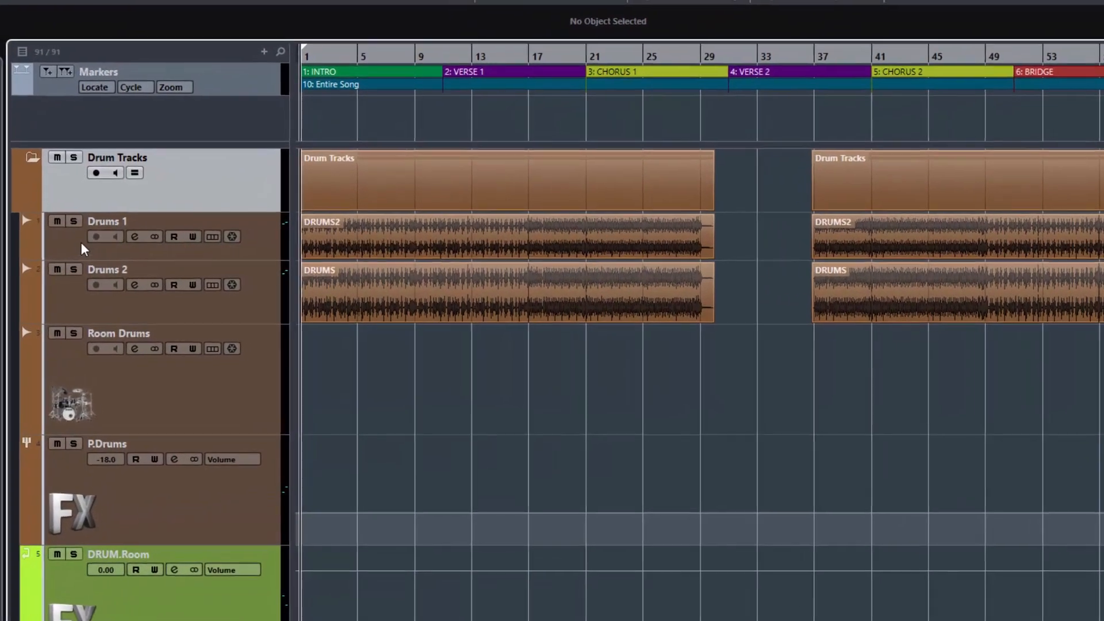
pyautogui.click(76, 214)
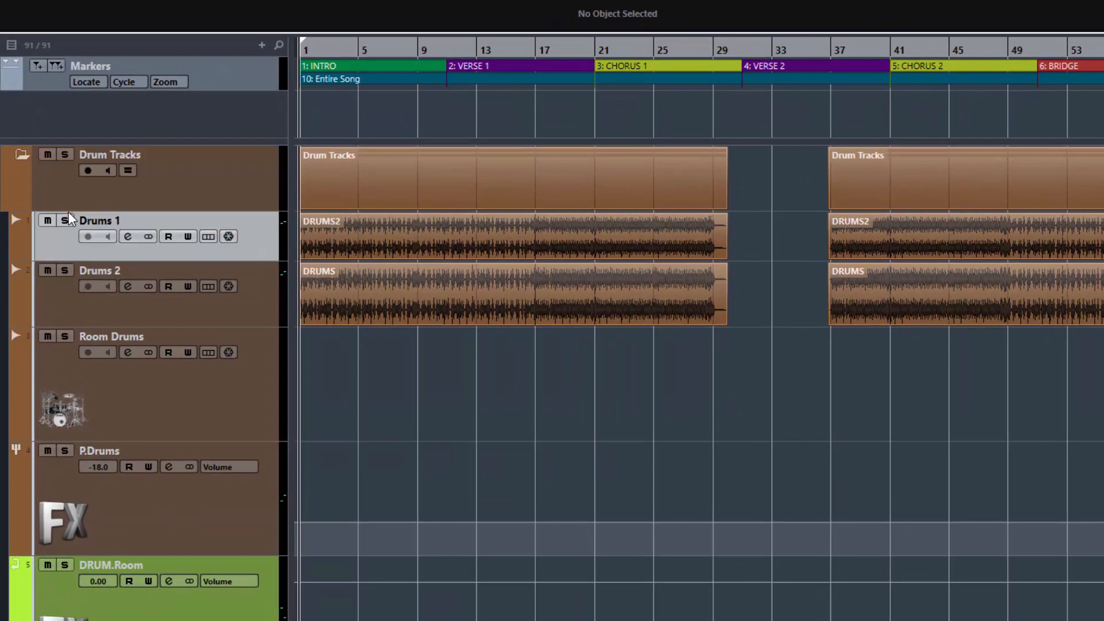
pyautogui.click(69, 223)
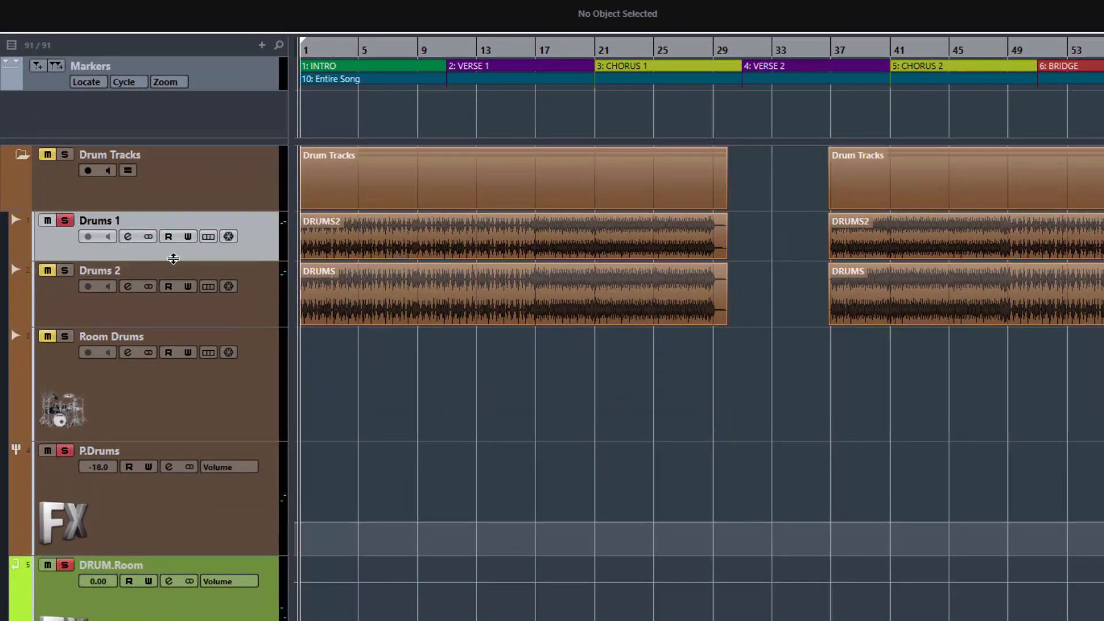
# - Increase the height of the Drums 1 track and magnify the timeline to about the first seven bars of the intro
pyautogui.moveTo(175, 268); pyautogui.dragTo(180, 324)
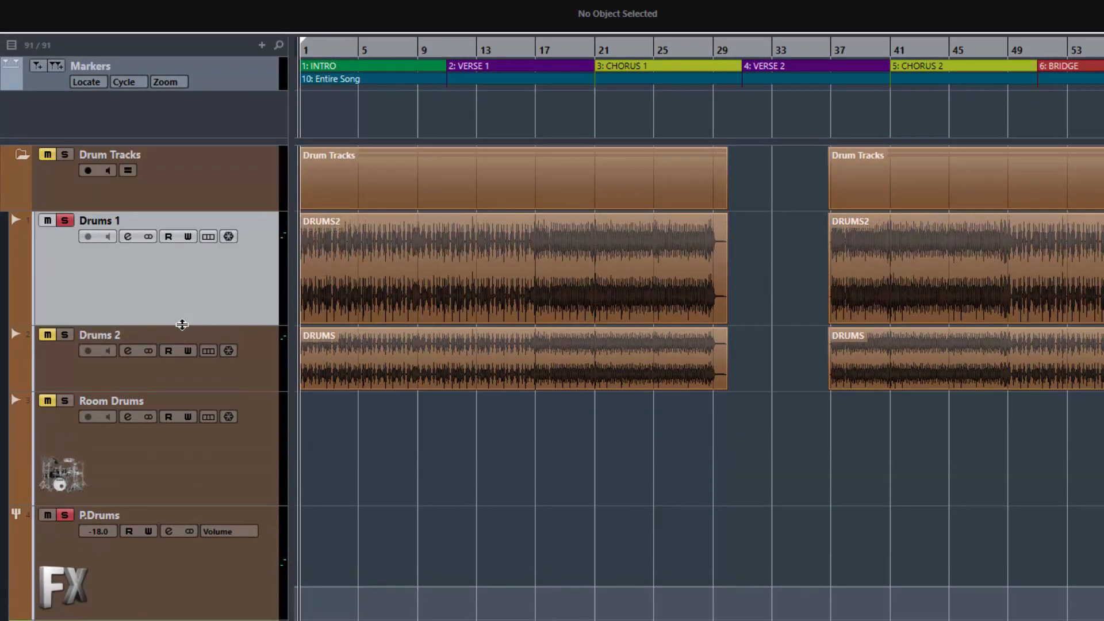
pyautogui.scroll(-1, 364, 288)
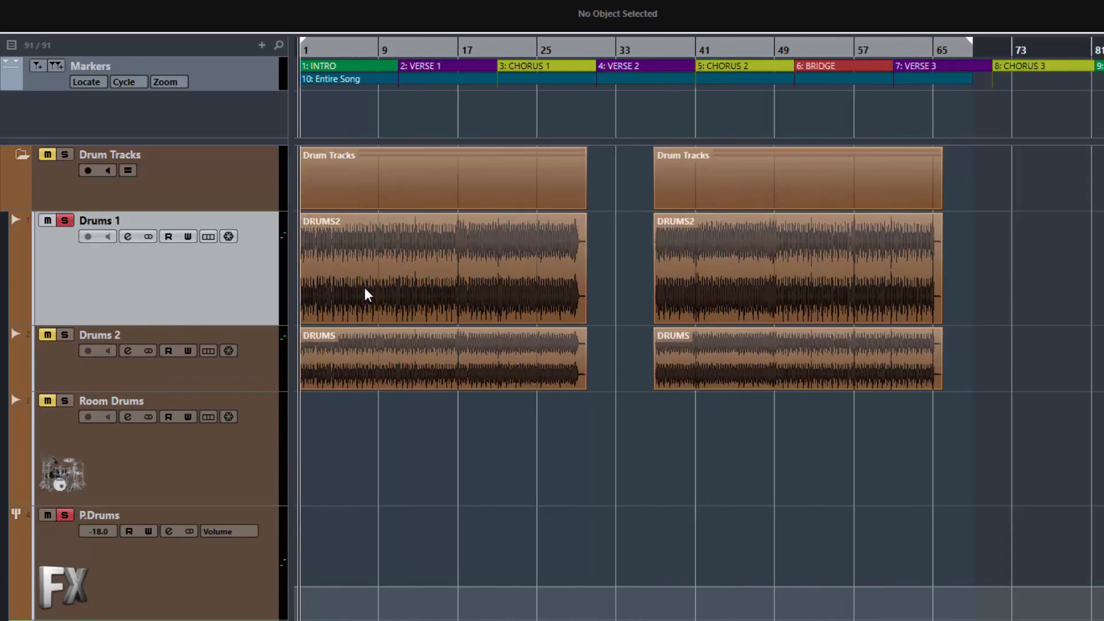
pyautogui.scroll(3, 365, 288)
pyautogui.hscroll(-3, 365, 288)
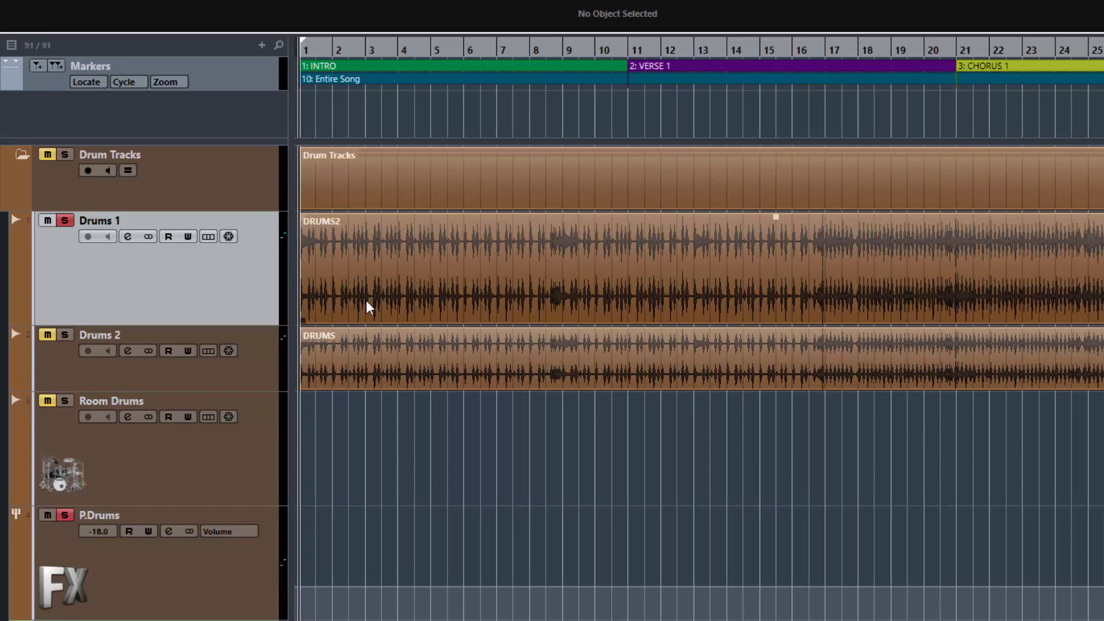
pyautogui.scroll(-2, 344, 291)
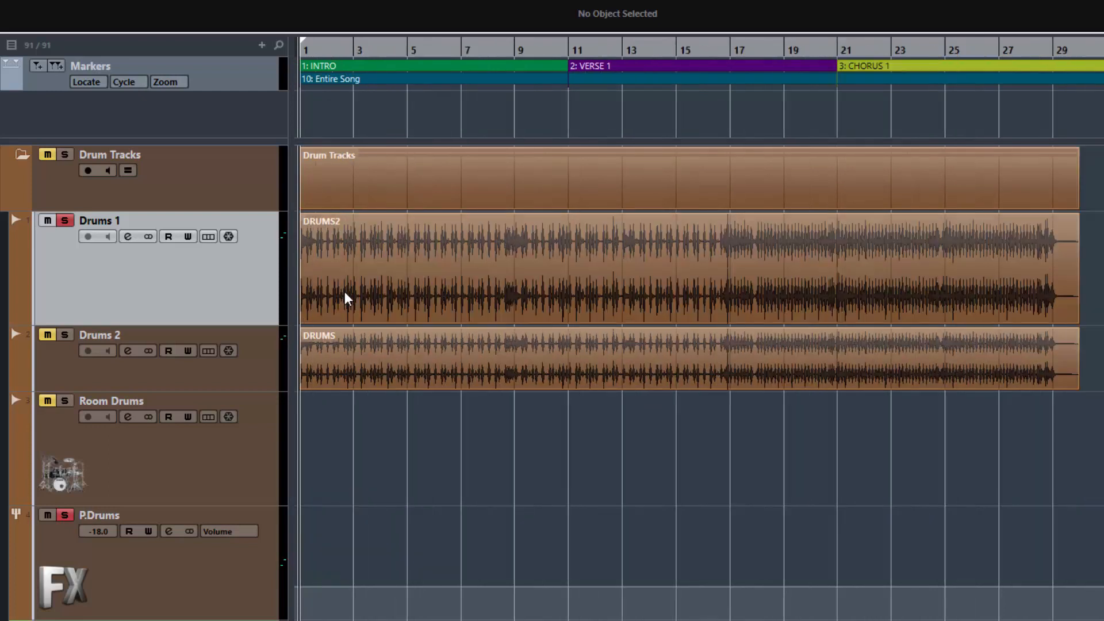
pyautogui.scroll(5, 344, 292)
pyautogui.hscroll(-3, 344, 292)
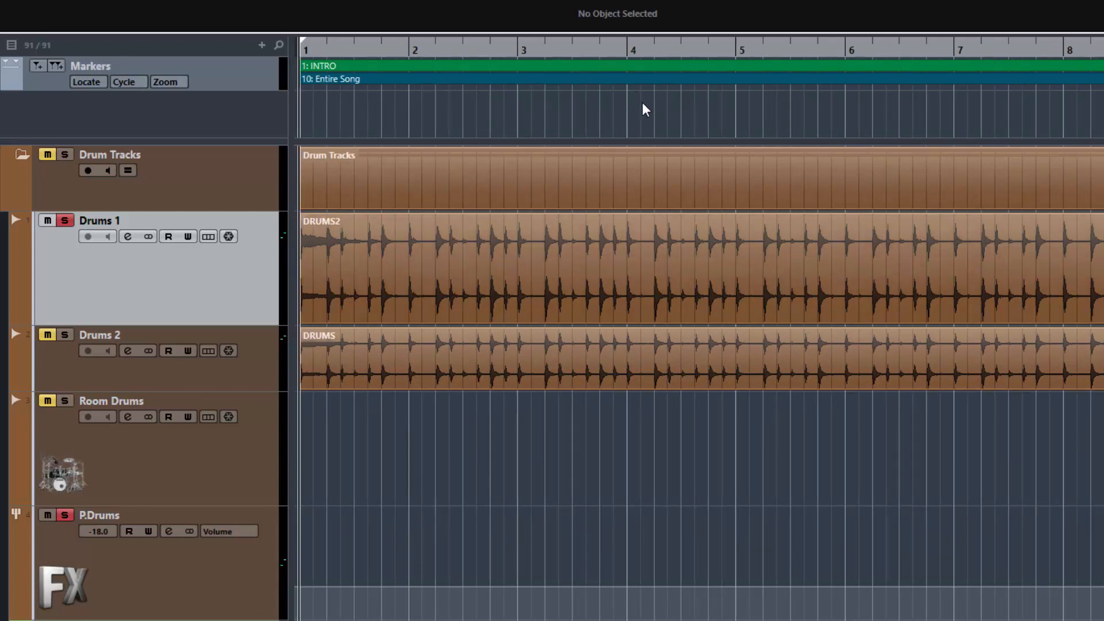
# - Locate the cursor at bar 8 and back at bar 1, and enable automation reading and writing on Drums 1
pyautogui.click(1065, 102)
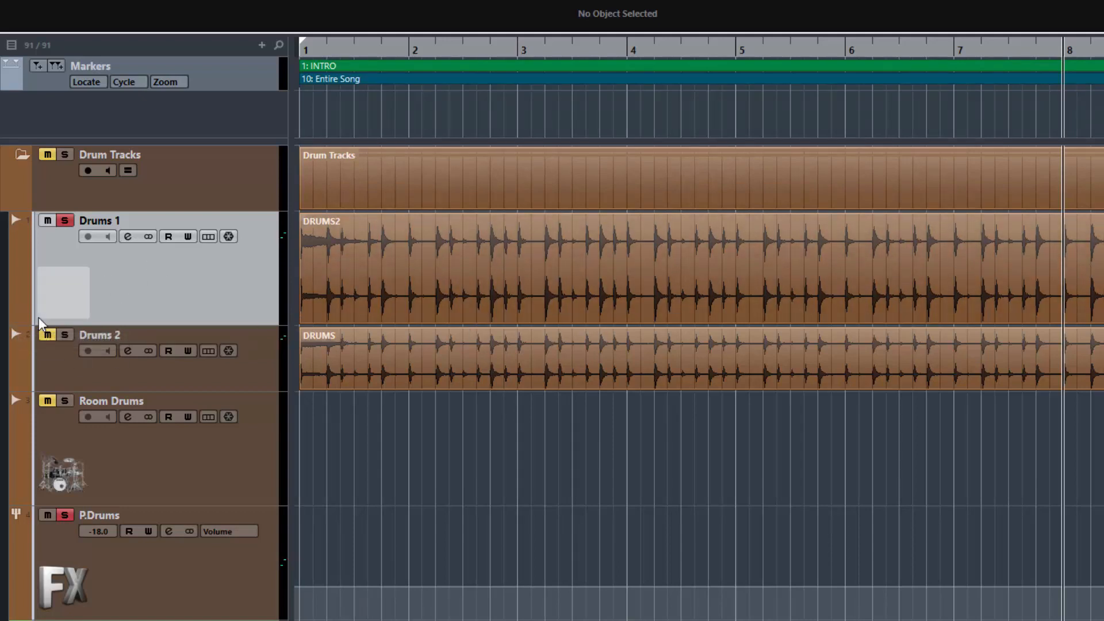
pyautogui.click(299, 109)
pyautogui.click(188, 237)
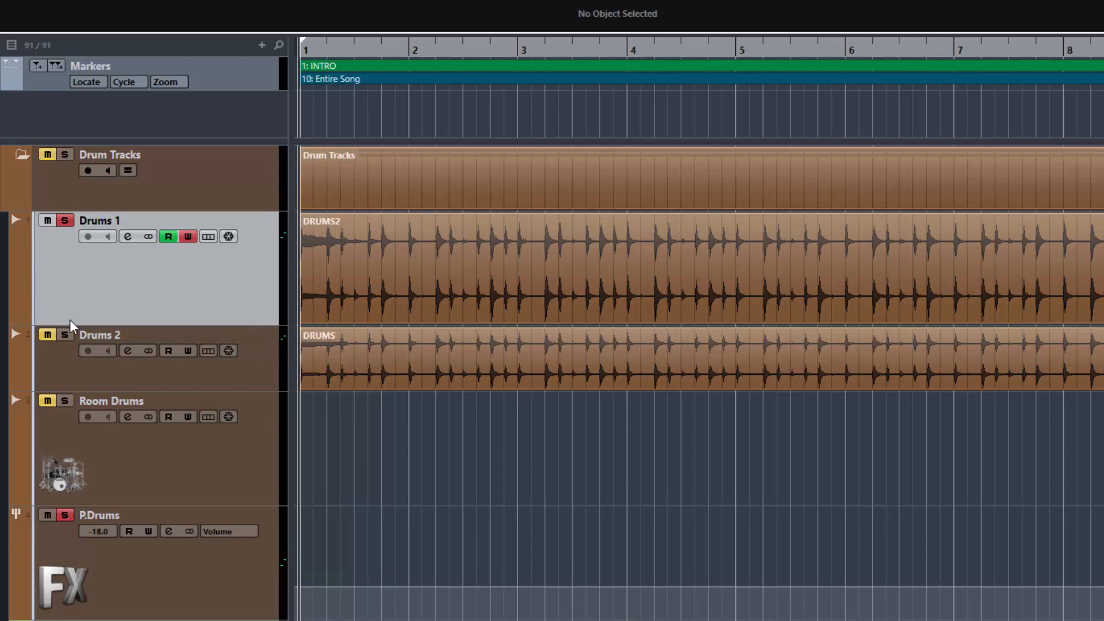
# - Examine the parameters available in the Drums 1 automation lane, and hide the lane
pyautogui.click(16, 317)
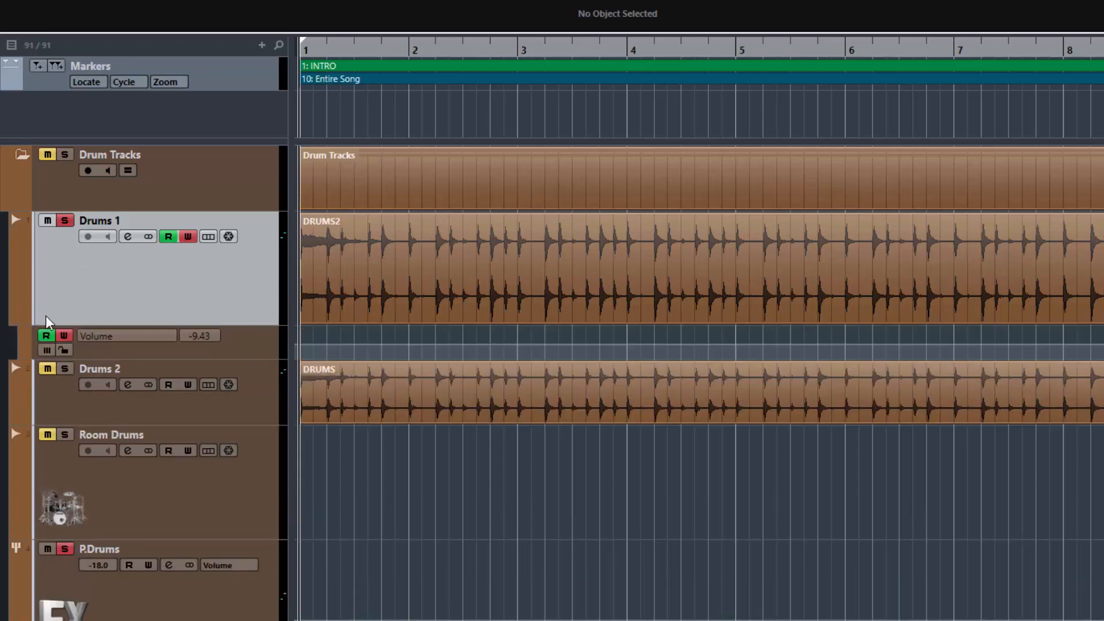
pyautogui.click(137, 333)
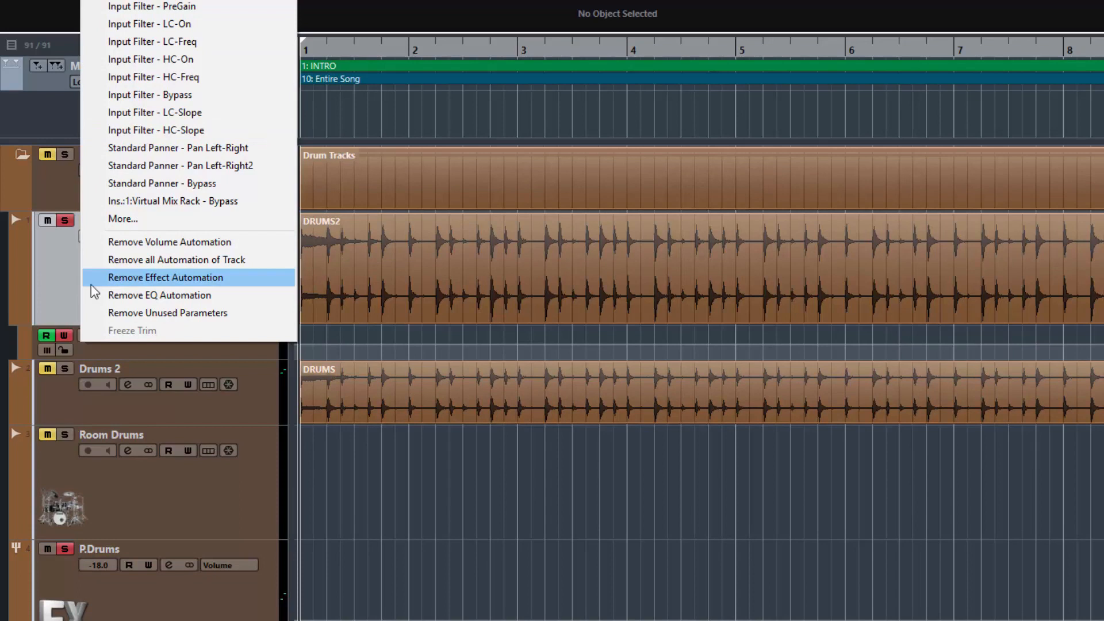
pyautogui.click(47, 306)
pyautogui.click(16, 317)
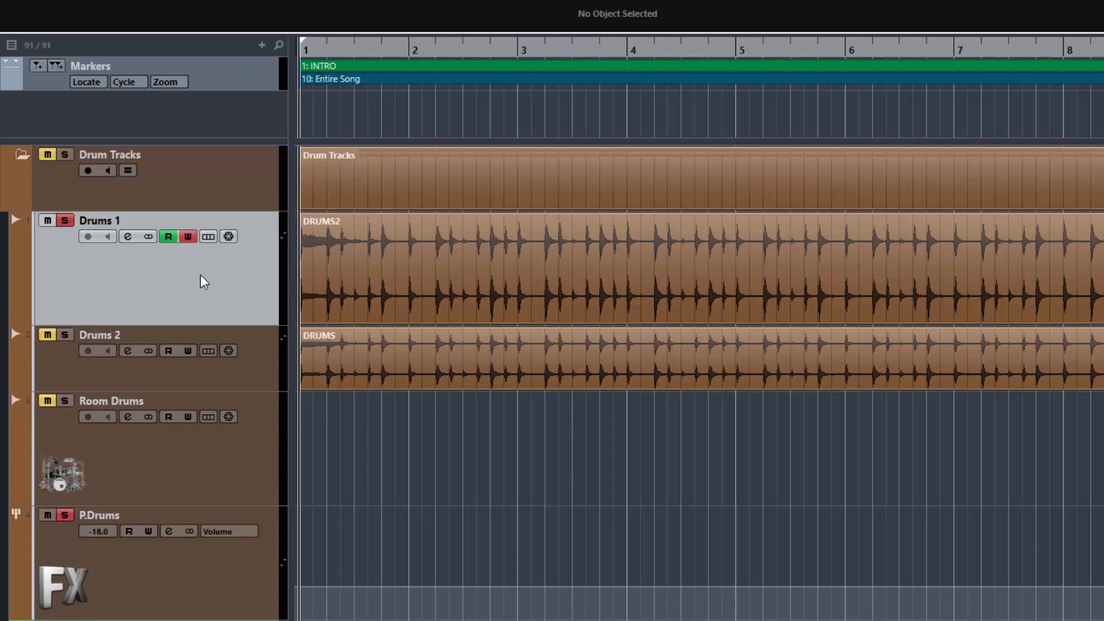
# - Show the Inspector and write automation for both pan controls of Drums 1 during playback
pyautogui.hotkey('alt', 'i')
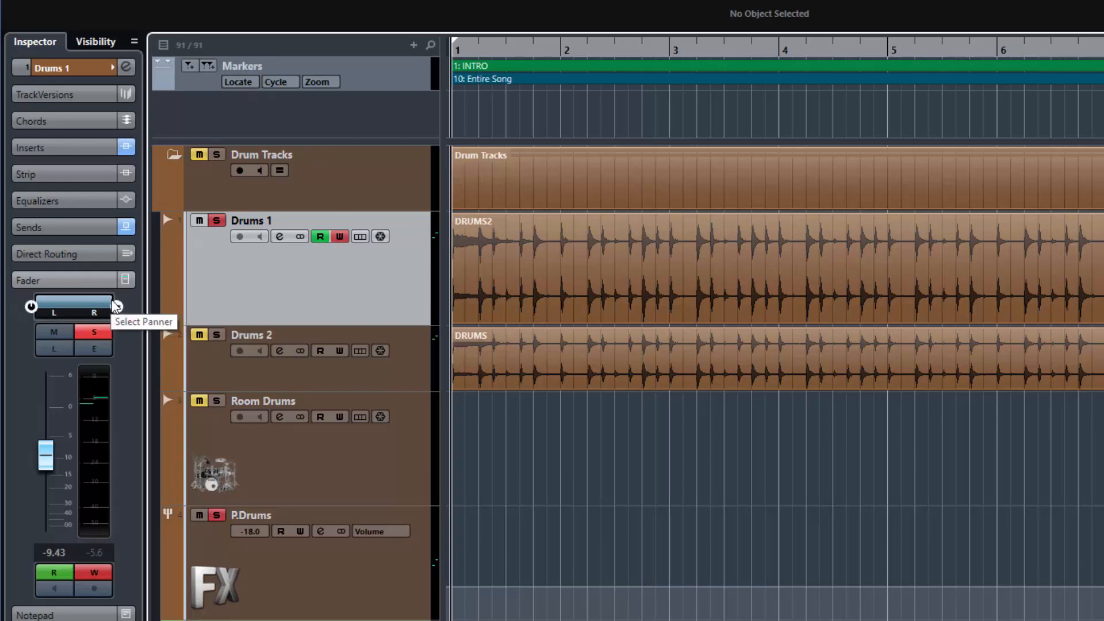
pyautogui.press('space')
pyautogui.click(107, 306)
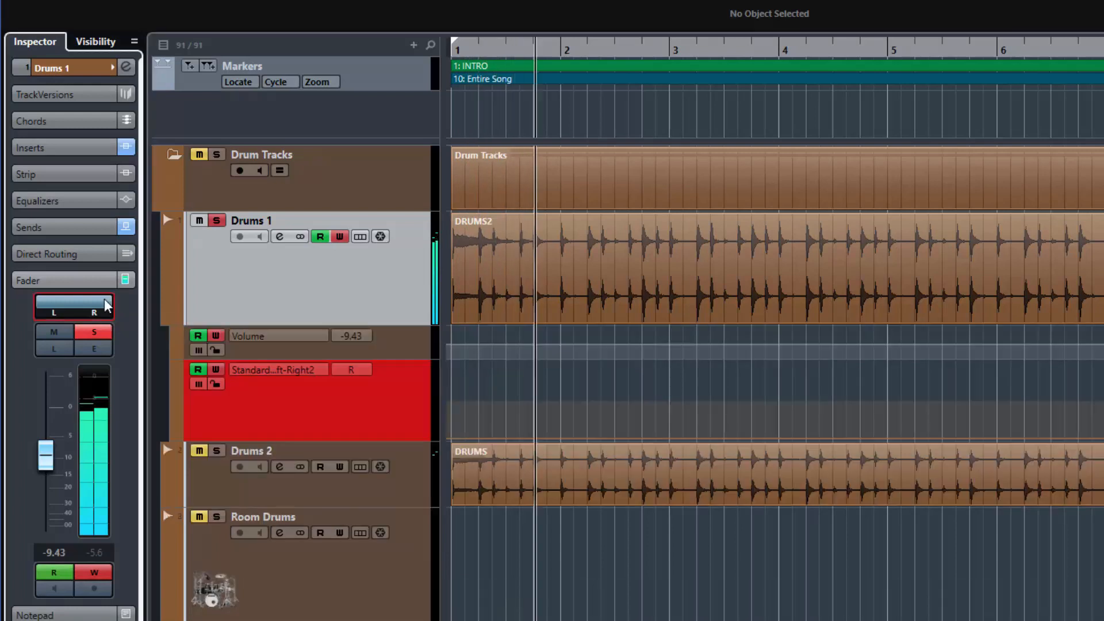
pyautogui.click(43, 303)
pyautogui.press('space')
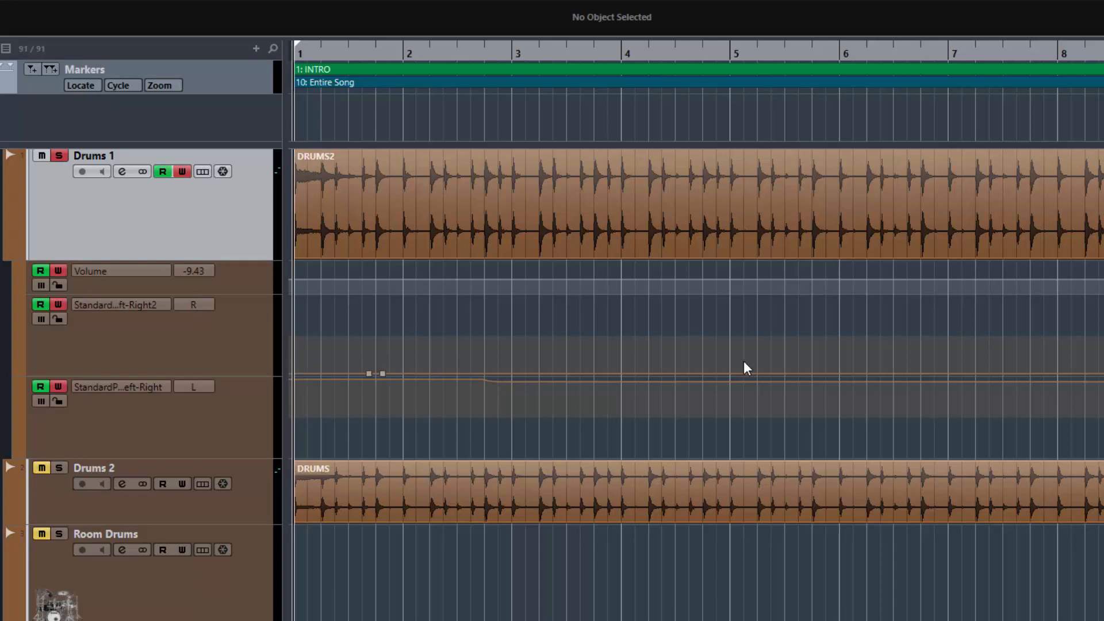
# - Add automation points at bar 8 and just after it in the Left-Right2 pan lane, and move the bar 8 point to L1
pyautogui.click(1059, 373)
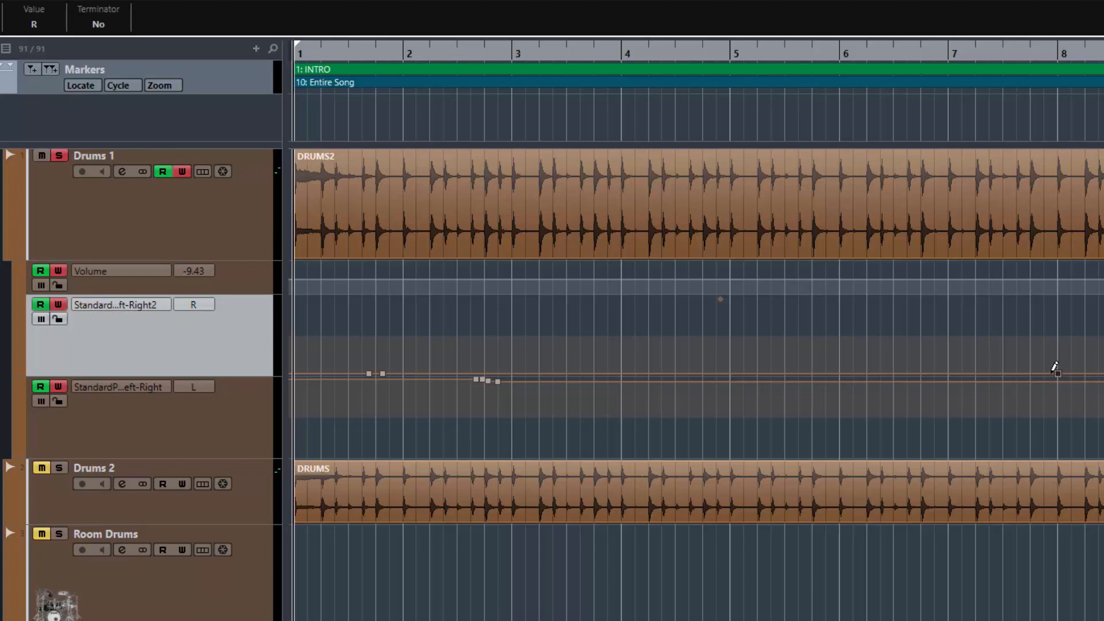
pyautogui.click(1073, 373)
pyautogui.moveTo(1058, 375); pyautogui.dragTo(1057, 314)
pyautogui.moveTo(1061, 332); pyautogui.dragTo(1061, 343)
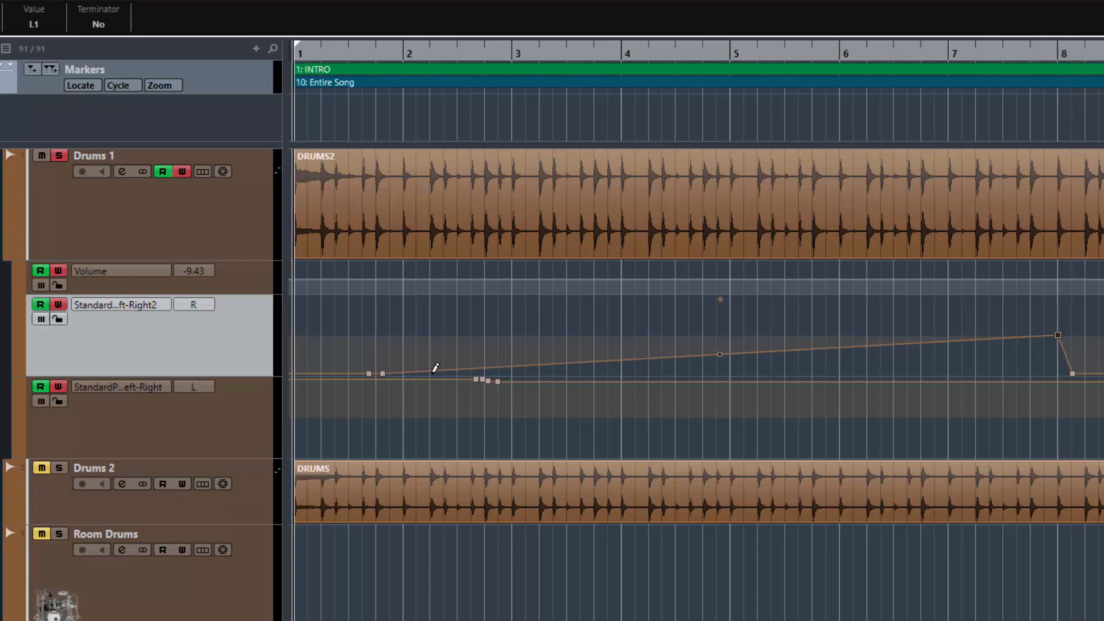
# - Delete the two recorded points before bar 2 in the Left-Right2 pan lane and set the bar 8 point to C
pyautogui.click(384, 376)
pyautogui.press('Delete')
pyautogui.click(369, 376)
pyautogui.press('Delete')
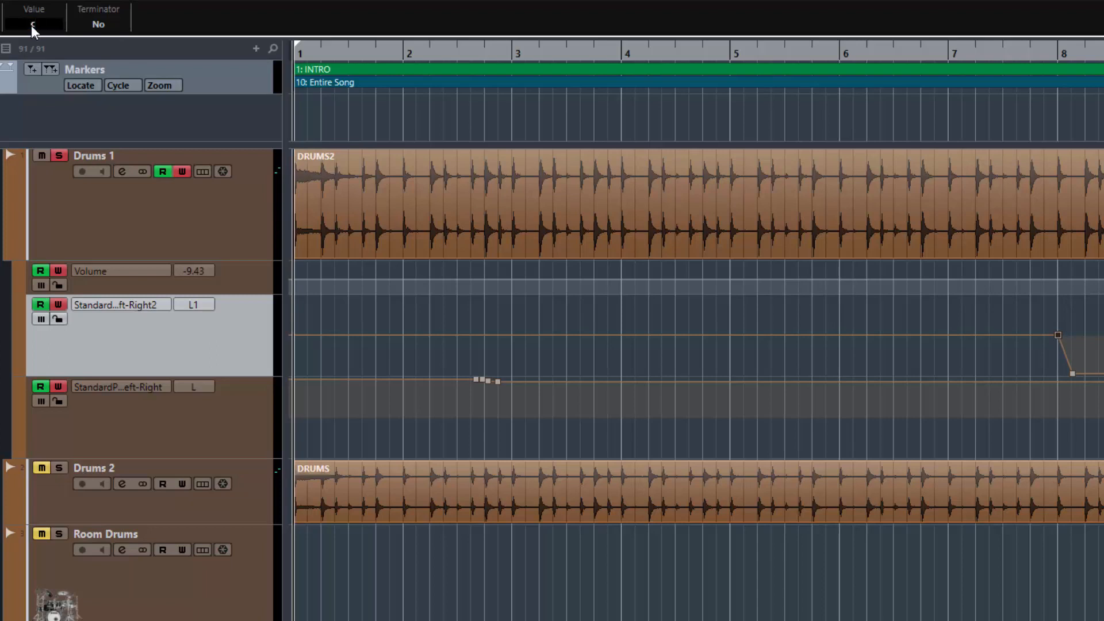
pyautogui.press('Return')
# - Add points at bar 8 and just after it in the Left-Right pan lane, and set the bar 8 point to C
pyautogui.click(1073, 382)
pyautogui.click(1061, 385)
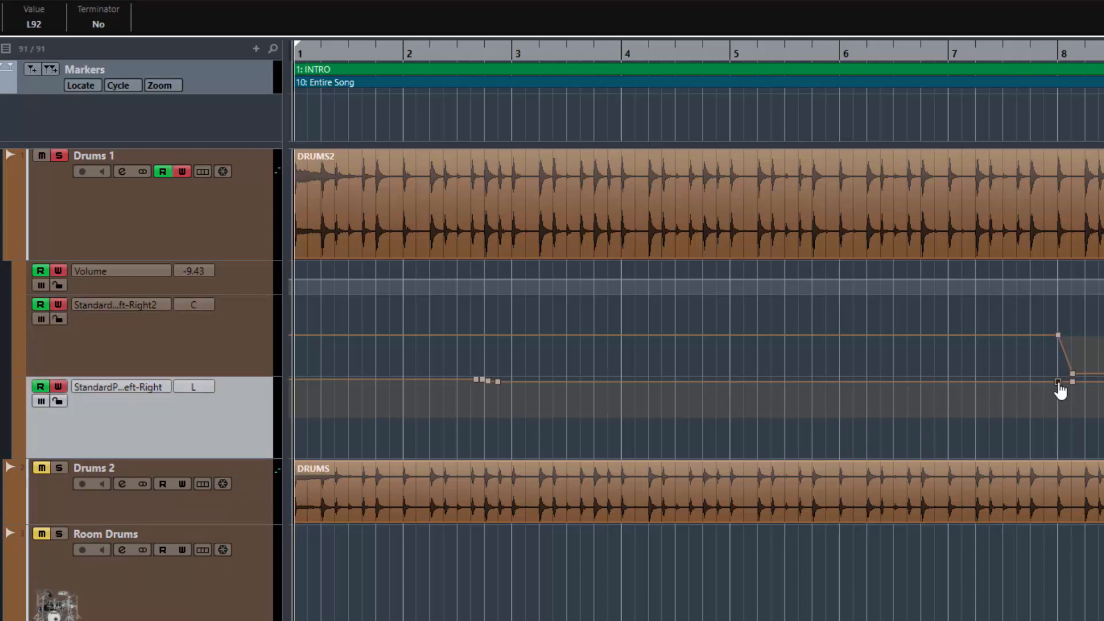
pyautogui.moveTo(1059, 383); pyautogui.dragTo(1061, 424)
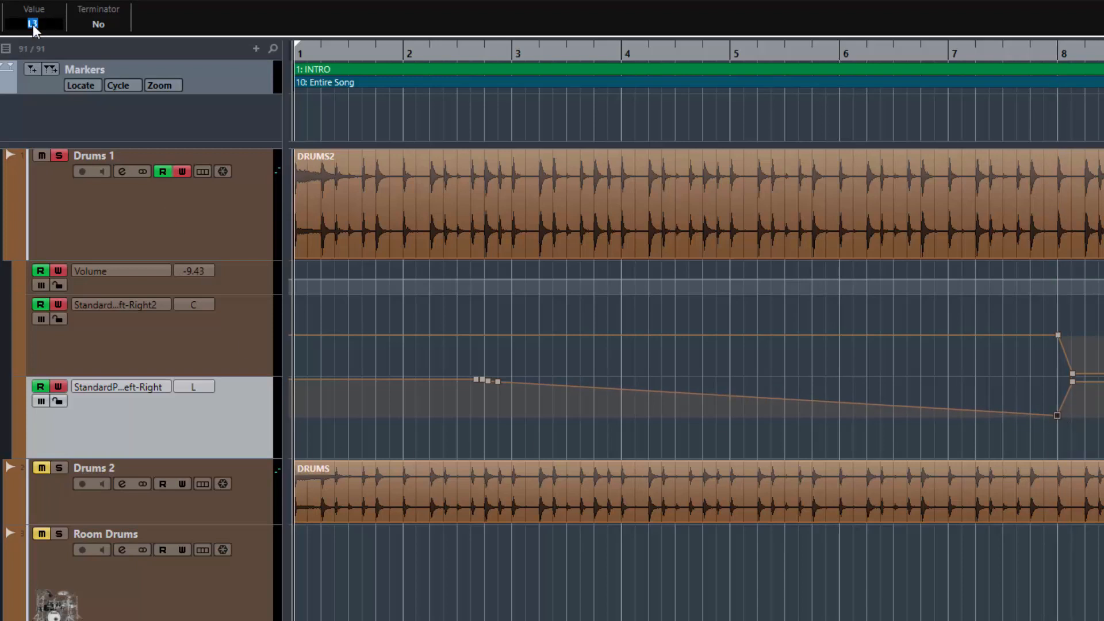
pyautogui.scroll(3, 33, 24)
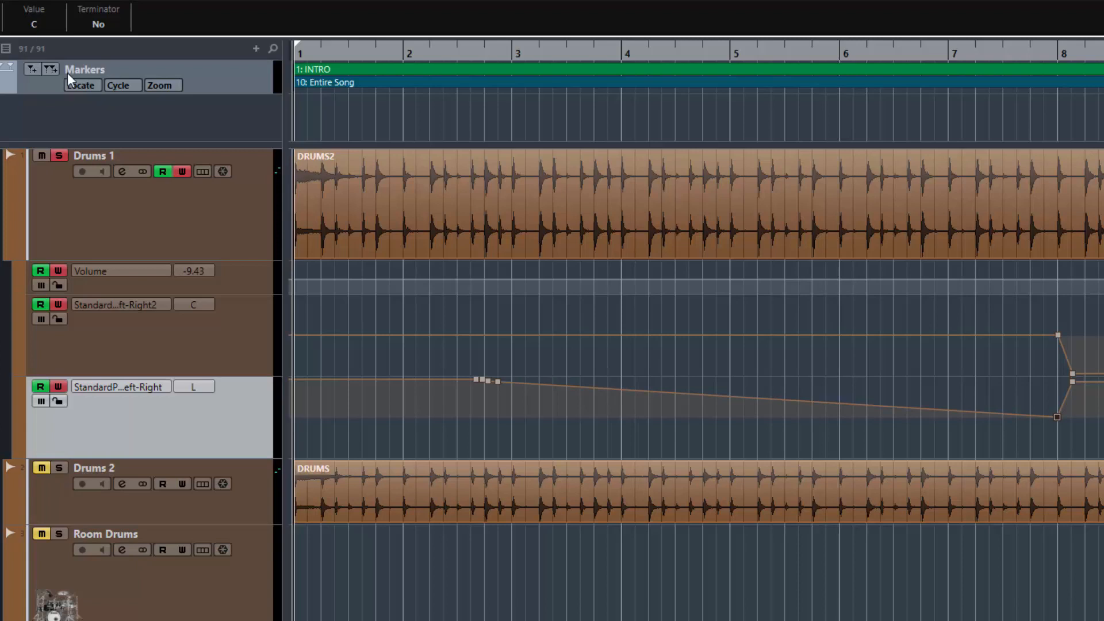
# - Delete the four recorded points between bars 2 and 3 in the Left-Right pan lane
pyautogui.click(498, 383)
pyautogui.press('Delete')
pyautogui.click(488, 382)
pyautogui.press('Delete')
pyautogui.click(483, 381)
pyautogui.press('Delete')
pyautogui.click(477, 381)
pyautogui.press('Delete')
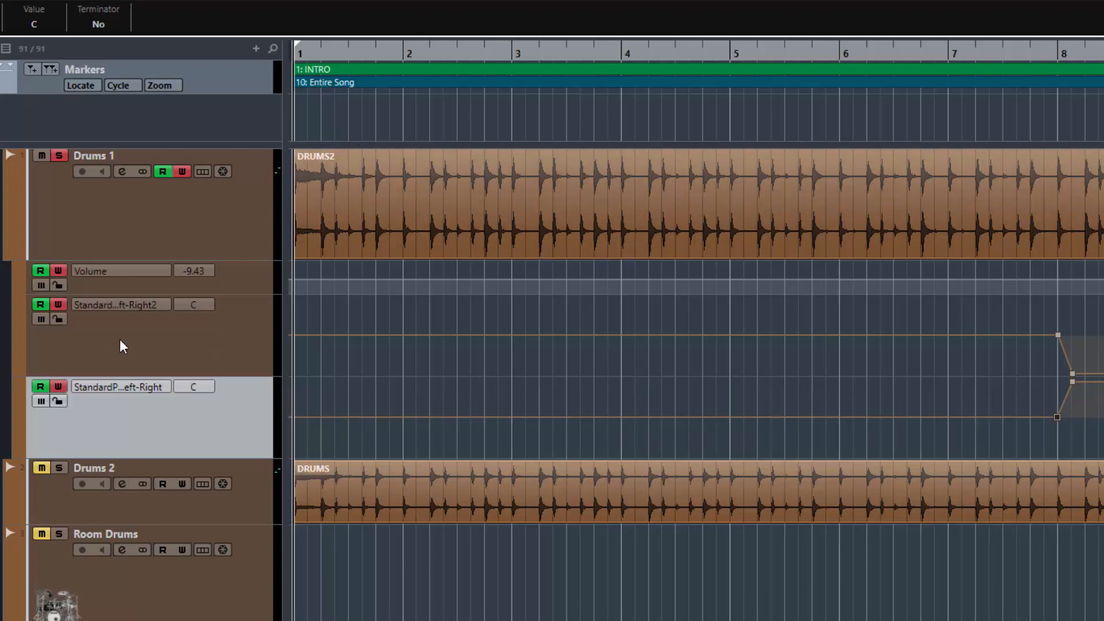
# - Turn off automation writing and hide the Volume lane on Drums 1, and play the intro to check the panning
pyautogui.click(182, 172)
pyautogui.click(19, 268)
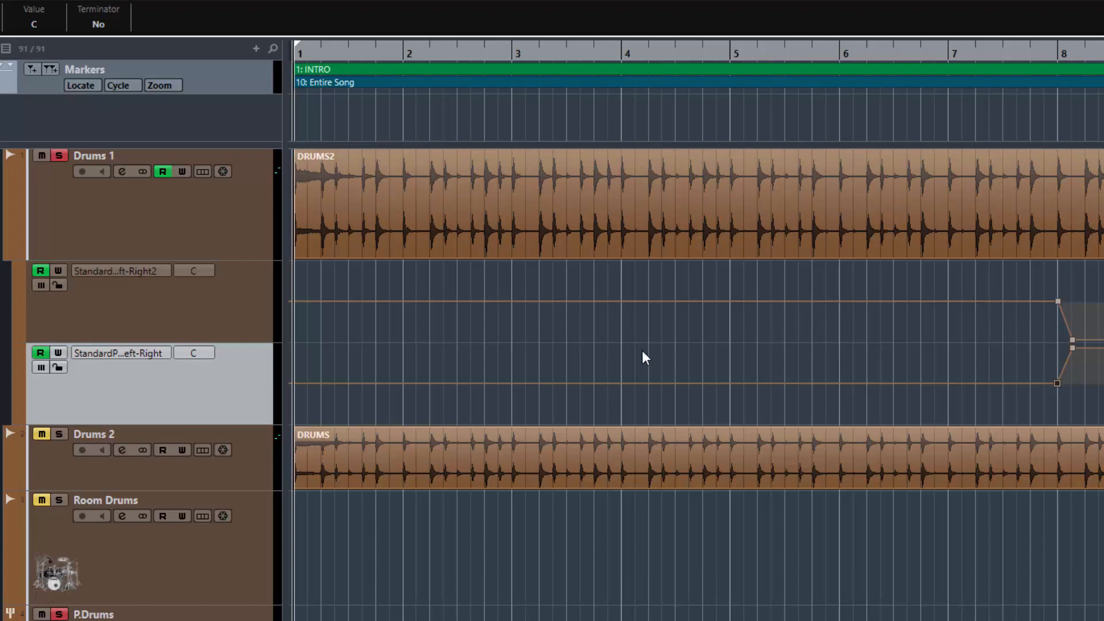
pyautogui.press('space')
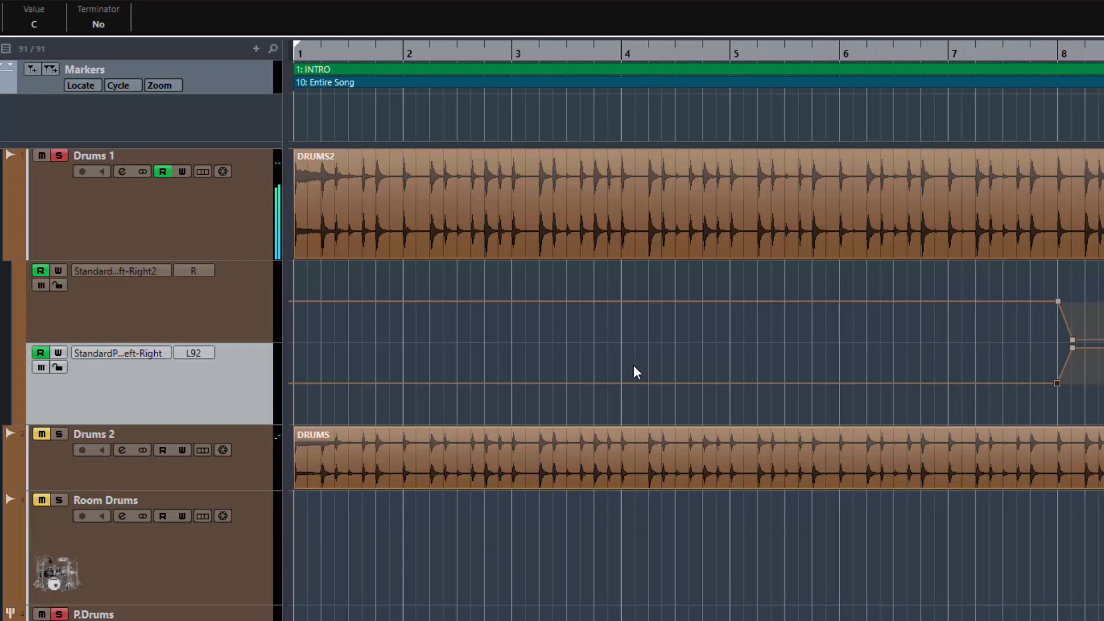
pyautogui.press('space')
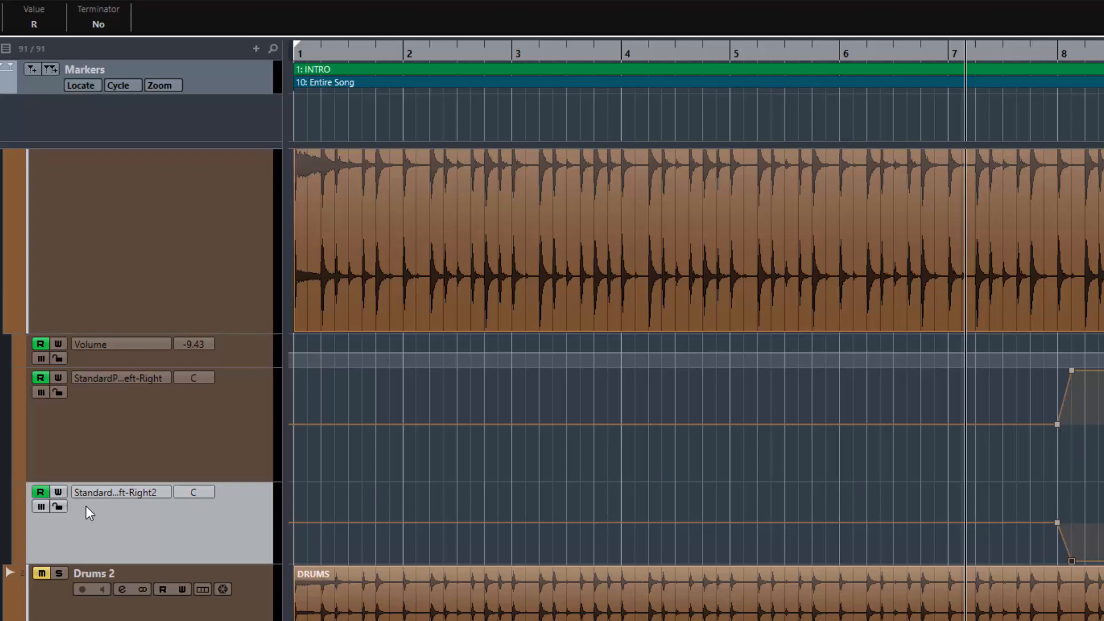
# - Unsolo Drums 1 and compact its display by reducing the track height and hiding the Volume automation lane
pyautogui.scroll(2, 156, 365)
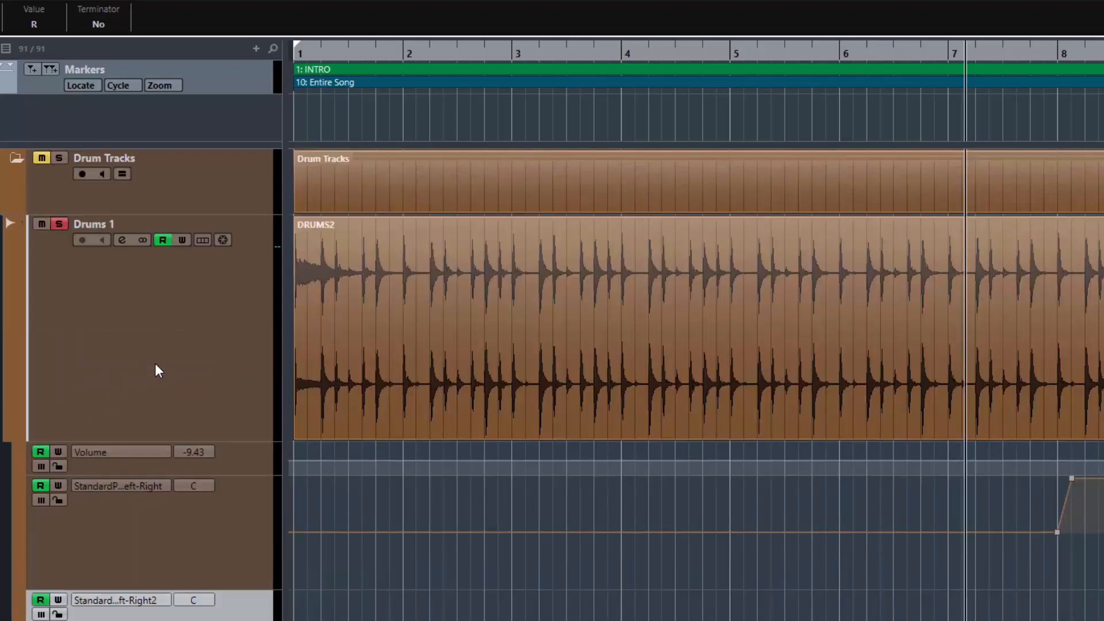
pyautogui.click(58, 225)
pyautogui.moveTo(32, 438); pyautogui.dragTo(22, 327)
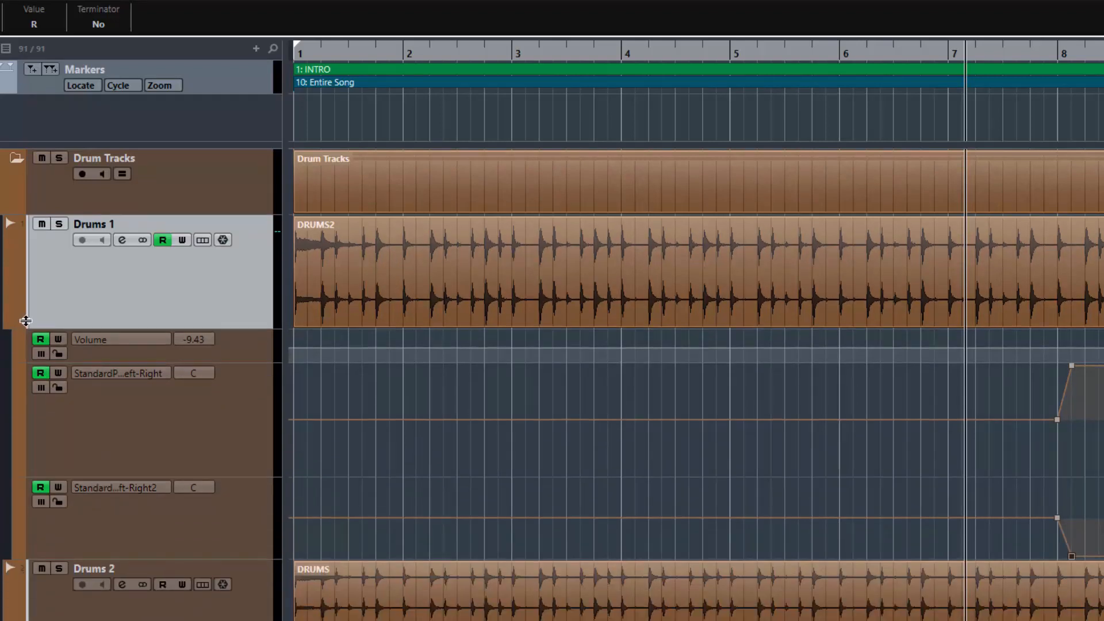
pyautogui.scroll(-2, 176, 511)
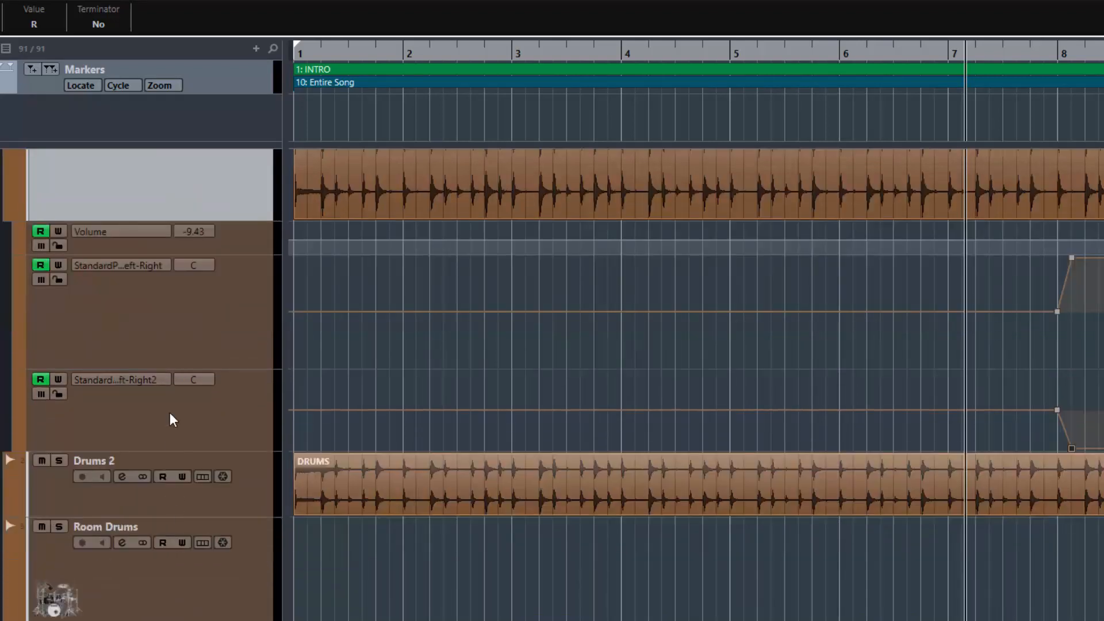
pyautogui.click(18, 229)
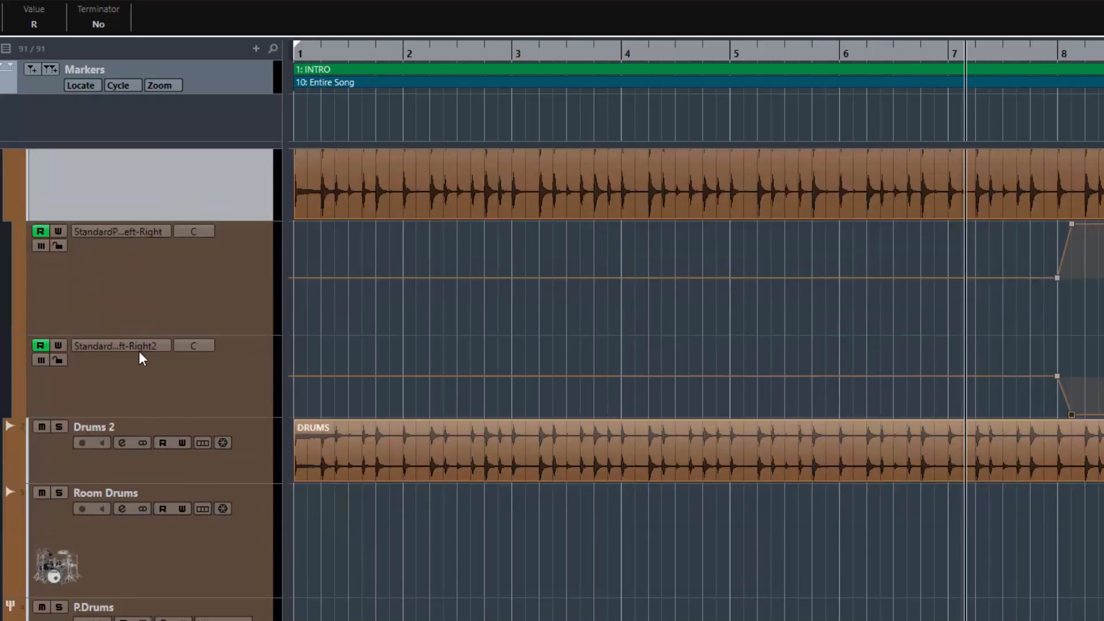
# - Increase the height of the Drums 2 track and duplicate the track with its clips
pyautogui.moveTo(173, 482); pyautogui.dragTo(167, 618)
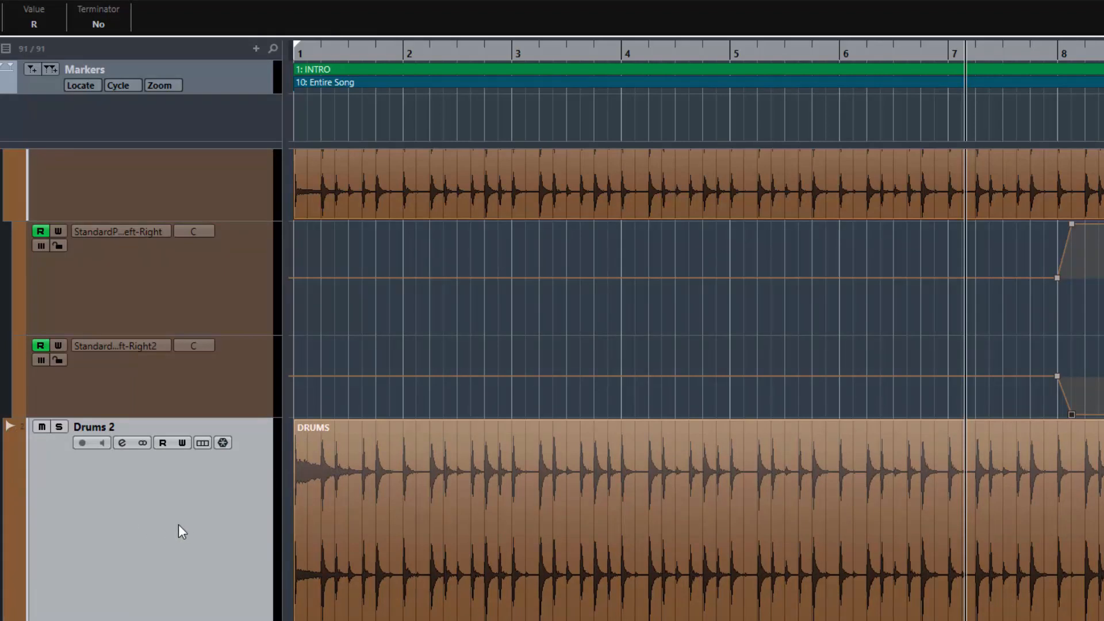
pyautogui.rightClick(249, 516)
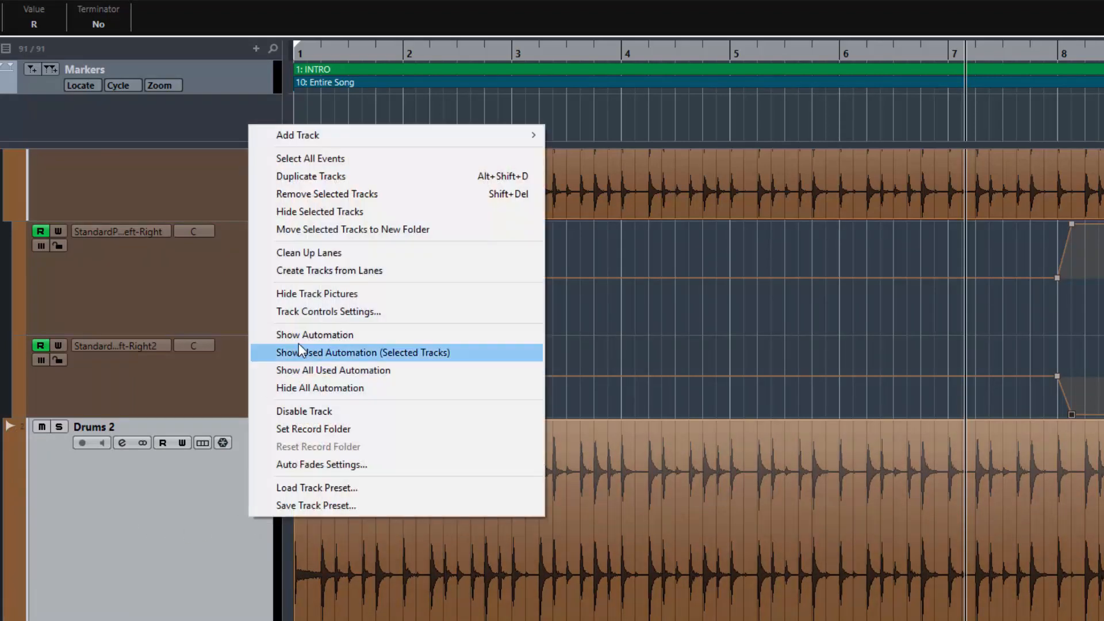
pyautogui.click(334, 175)
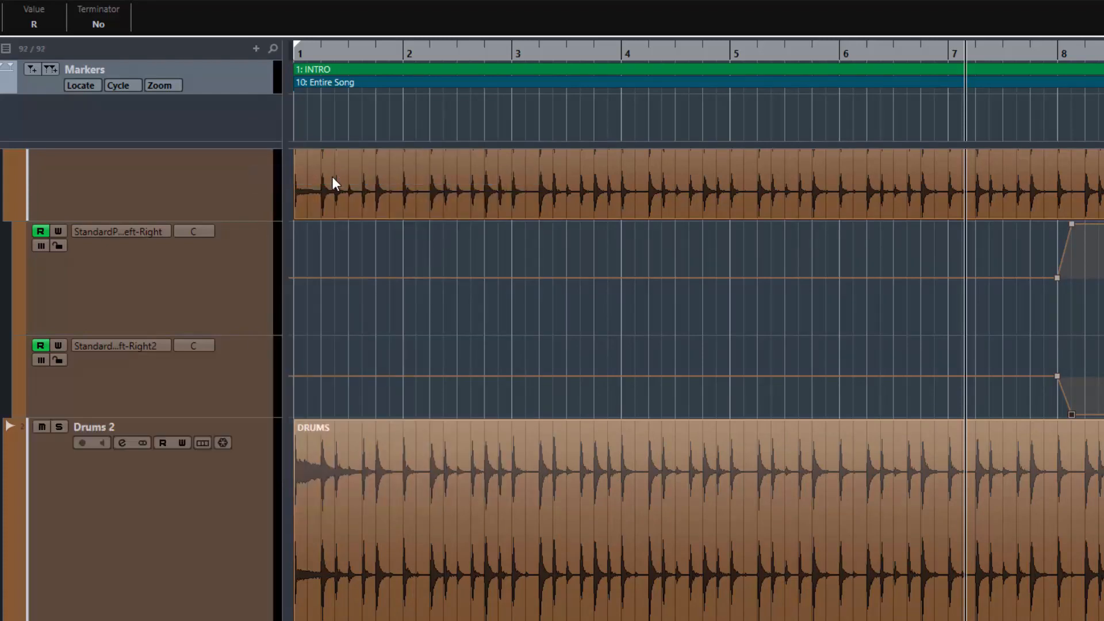
pyautogui.scroll(-3, 343, 248)
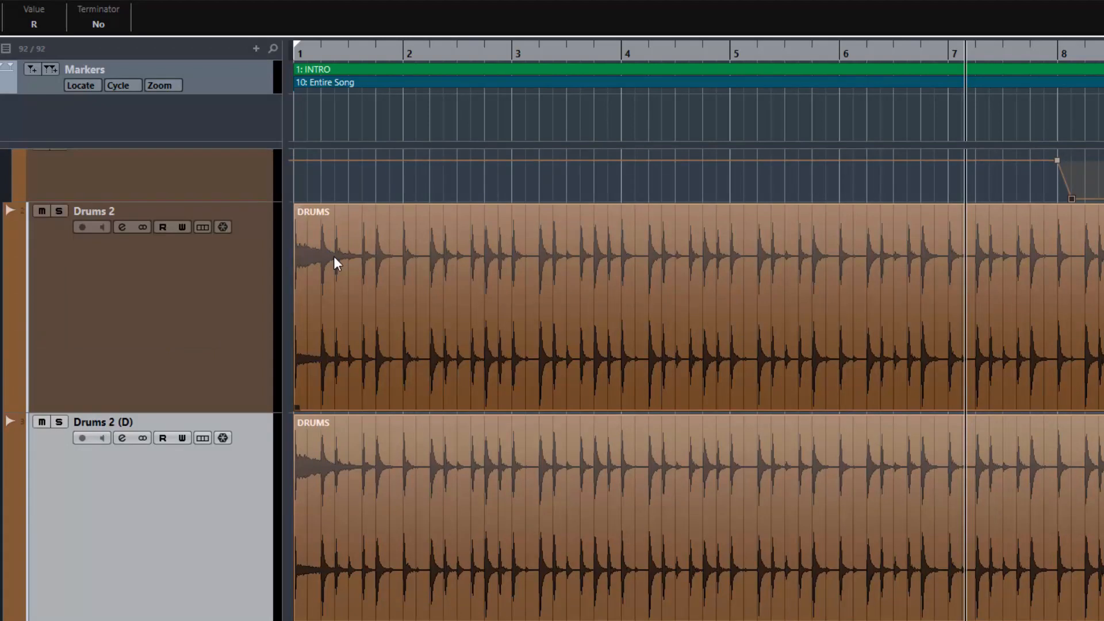
# - Split the DRUMS clips on Drums 2 and its duplicate at 8.1.2.119, and delete the intro portion from Drums 2
pyautogui.click(1072, 261)
pyautogui.keyDown('alt'); pyautogui.click(1076, 440); pyautogui.keyUp('alt')
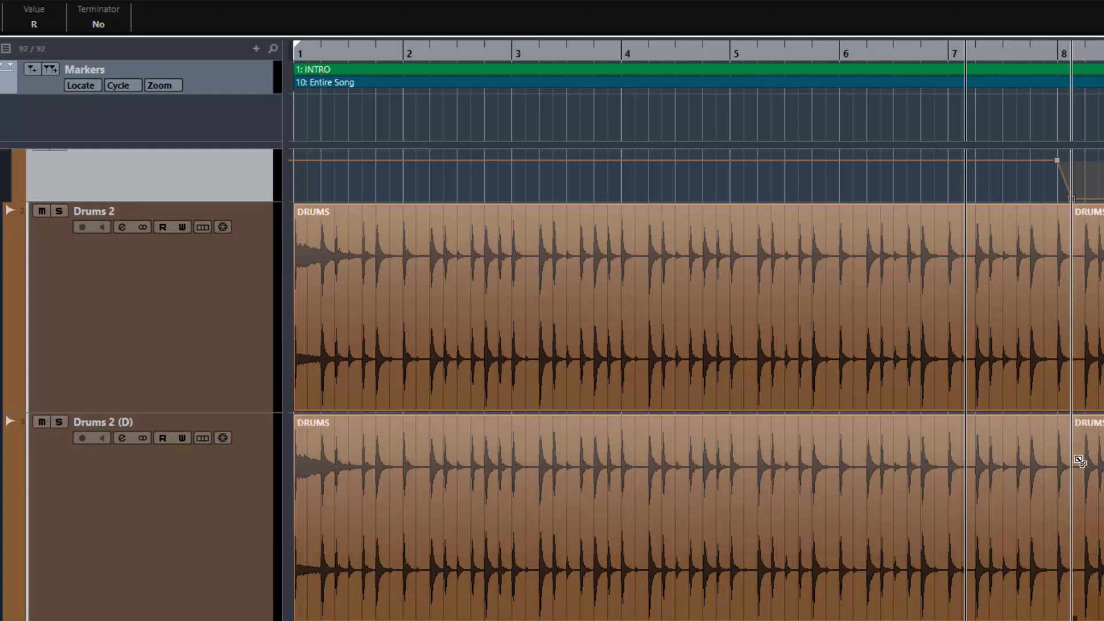
pyautogui.click(855, 361)
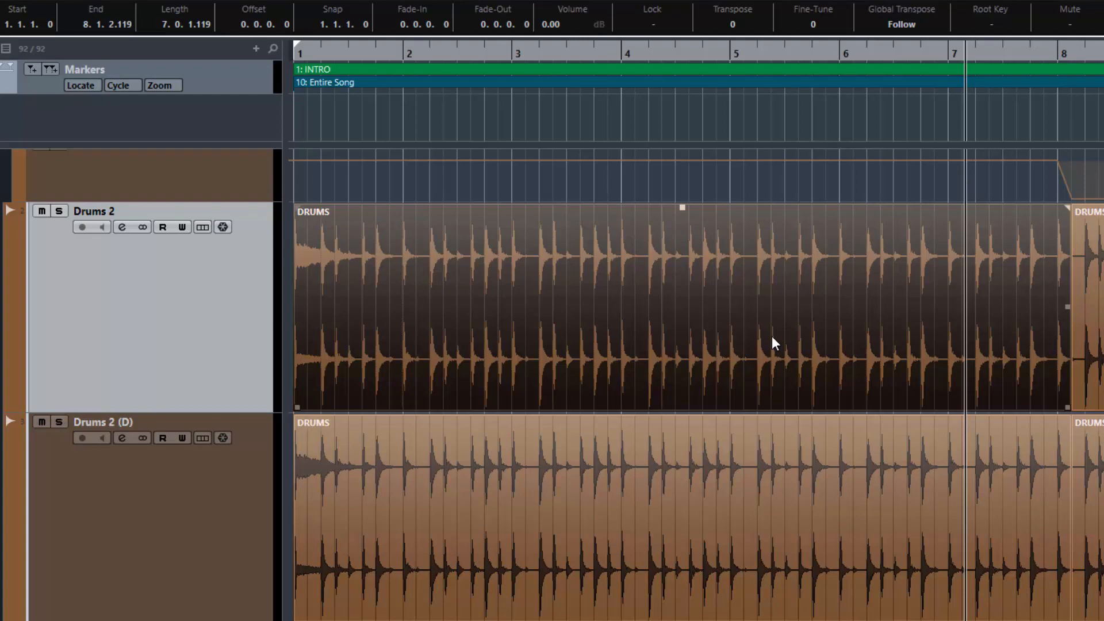
pyautogui.press('Delete')
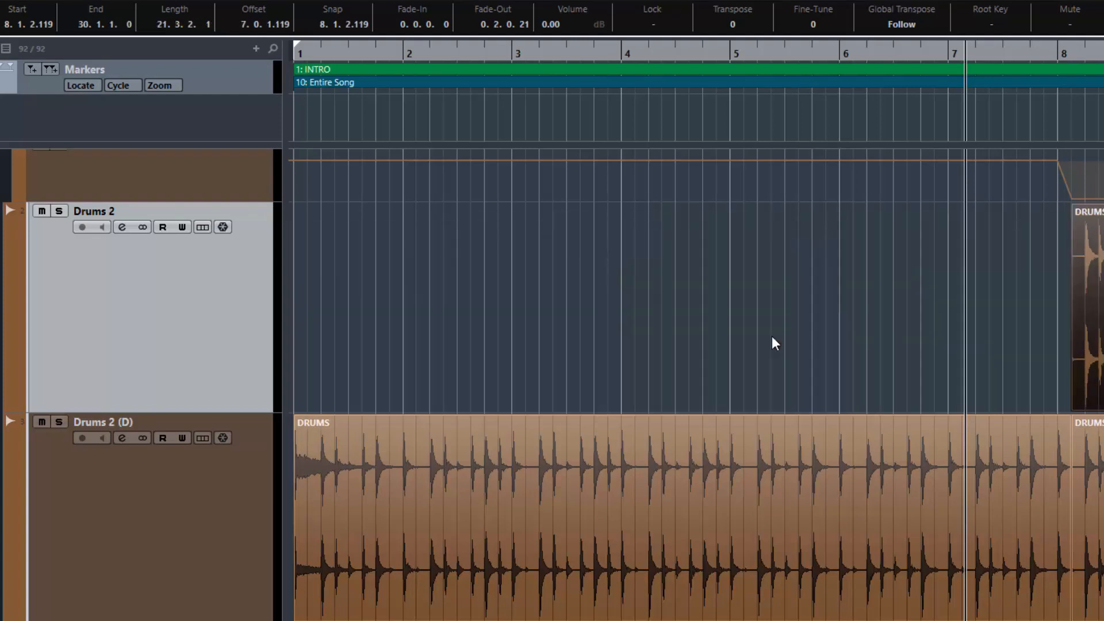
# - Give the remaining Drums 2 clip a 0.0.1.22 fade-in, and delete the clip after the split on Drums 2 (D)
pyautogui.moveTo(1074, 208); pyautogui.dragTo(1083, 210)
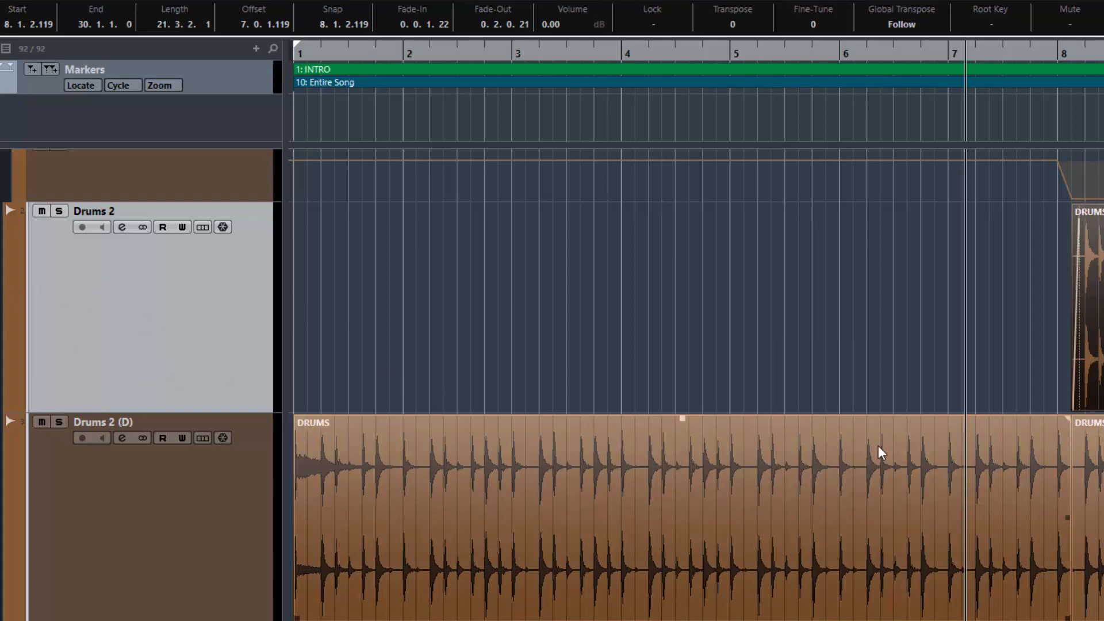
pyautogui.click(1100, 538)
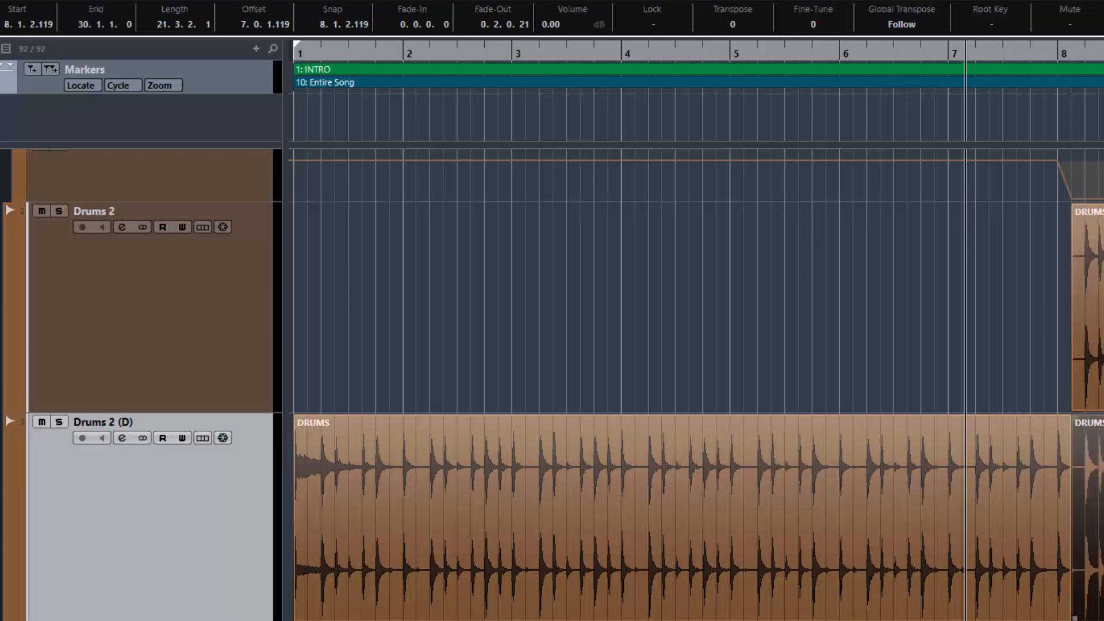
pyautogui.press('Delete')
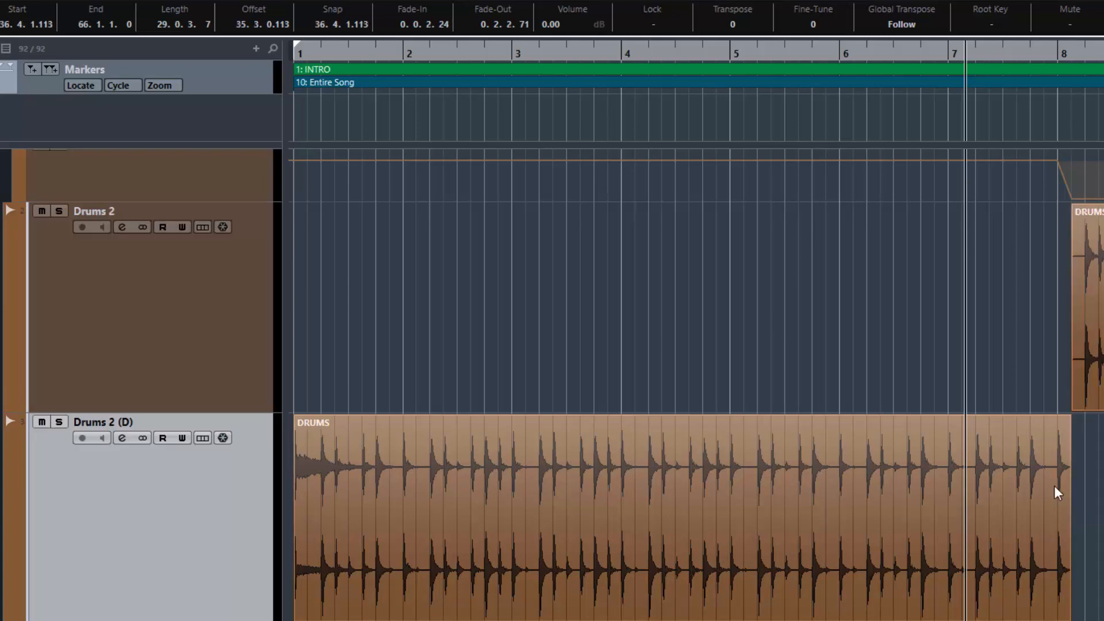
# - Extend the intro clip on Drums 2 (D) to end at 8.2.1.0 and give it a 0.0.1.22 fade-out
pyautogui.click(1068, 415)
pyautogui.moveTo(1068, 416); pyautogui.dragTo(1065, 417)
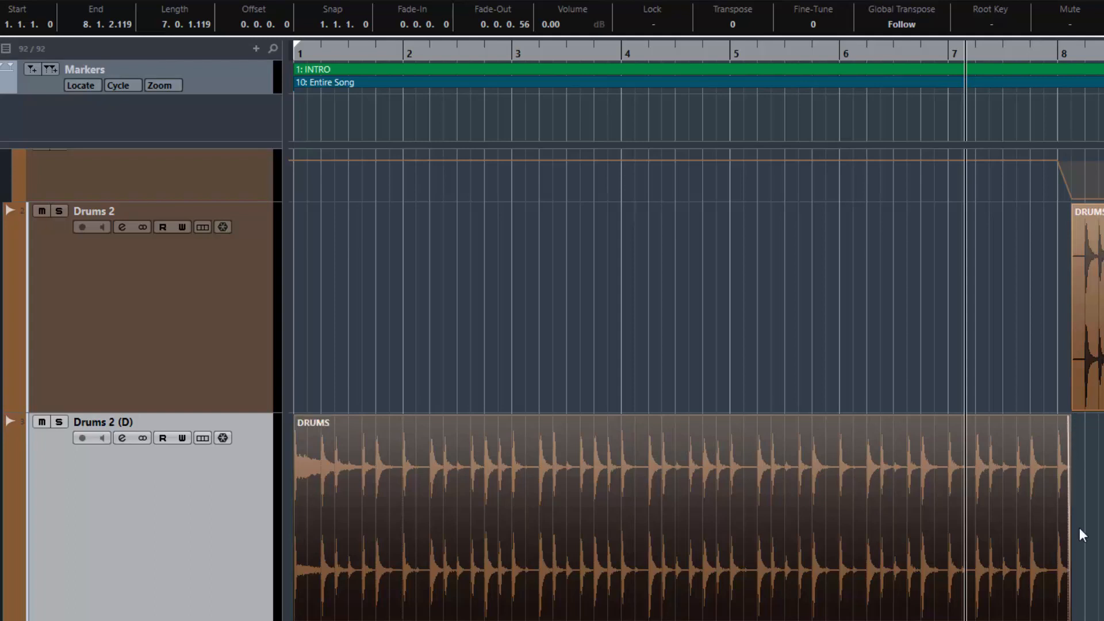
pyautogui.moveTo(1068, 618); pyautogui.dragTo(1078, 614)
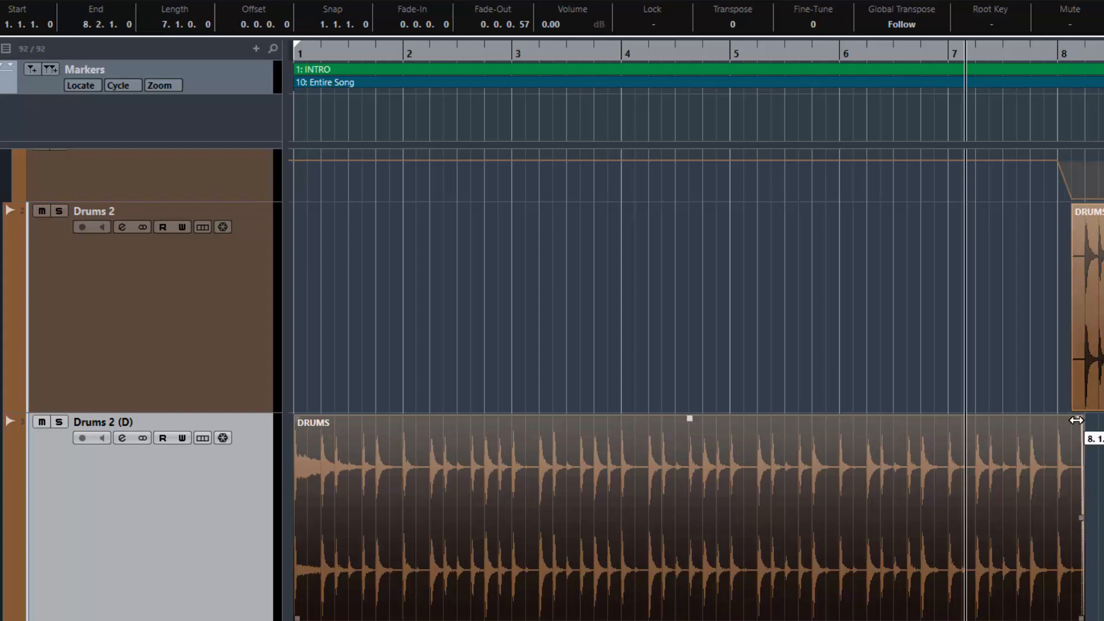
pyautogui.moveTo(1080, 420); pyautogui.dragTo(1075, 421)
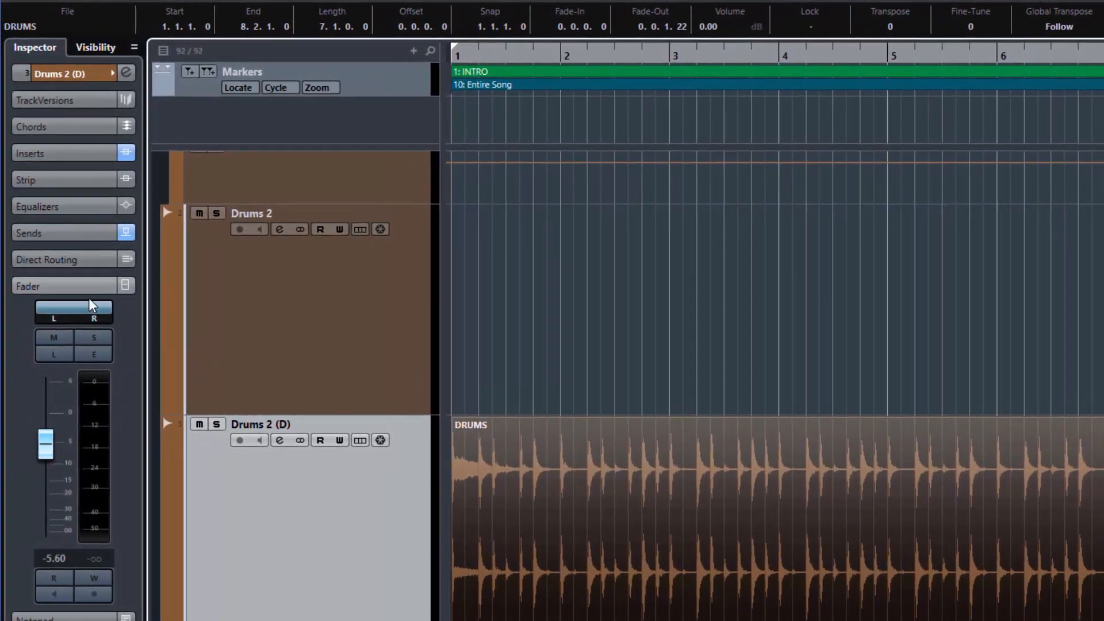
# - Set both the left and right pan values of the Drums 2 (D) track to C
pyautogui.click(55, 320)
pyautogui.doubleClick(56, 323)
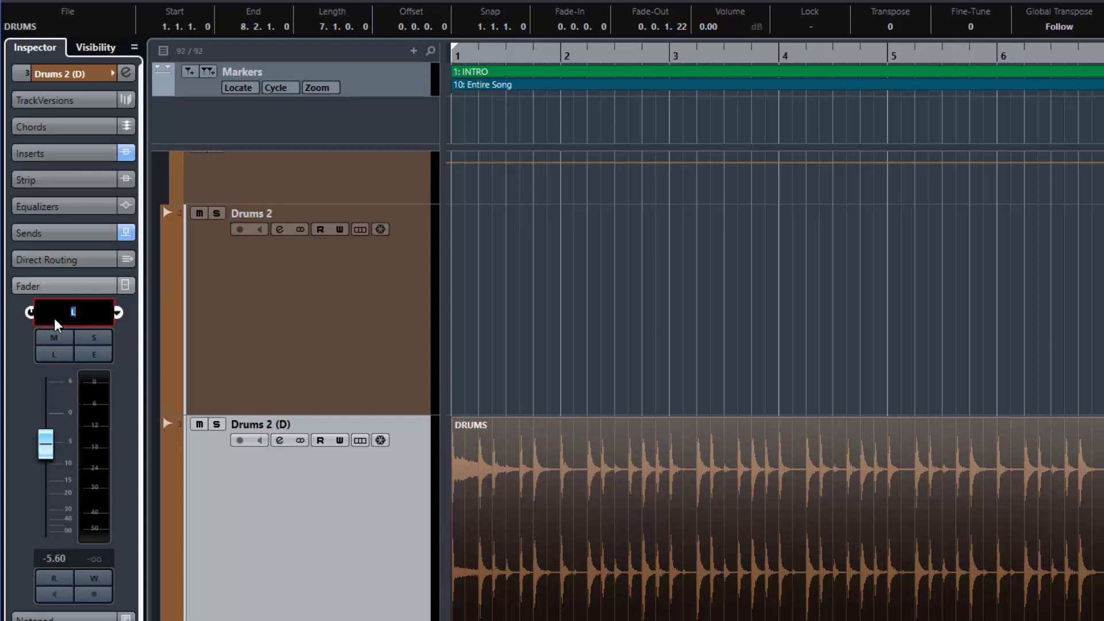
pyautogui.write('c')
pyautogui.press('Return')
pyautogui.doubleClick(92, 321)
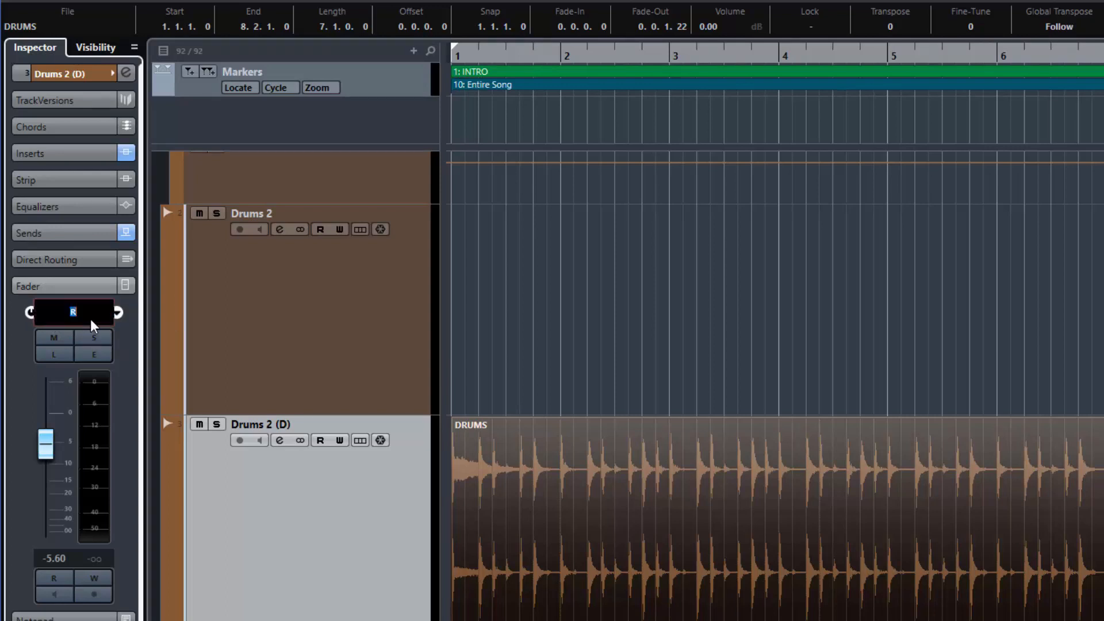
pyautogui.write('c')
pyautogui.press('Return')
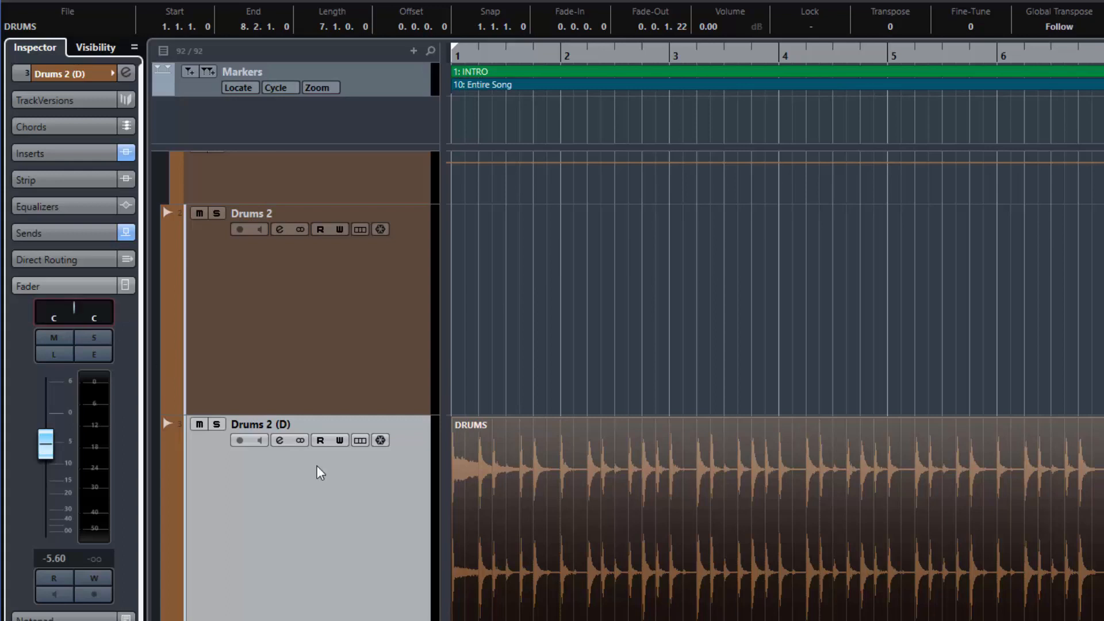
pyautogui.click(377, 511)
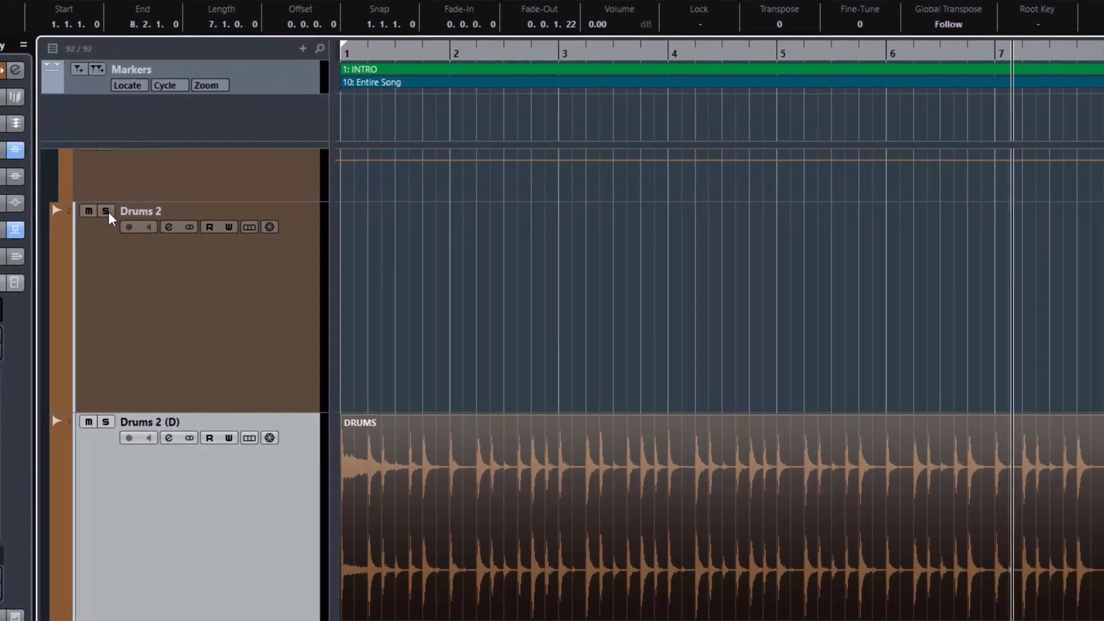
# - Solo Drums 2 and Drums 2 (D), and play from bar 1 past bar 9 to check the panning change
pyautogui.click(217, 213)
pyautogui.click(68, 437)
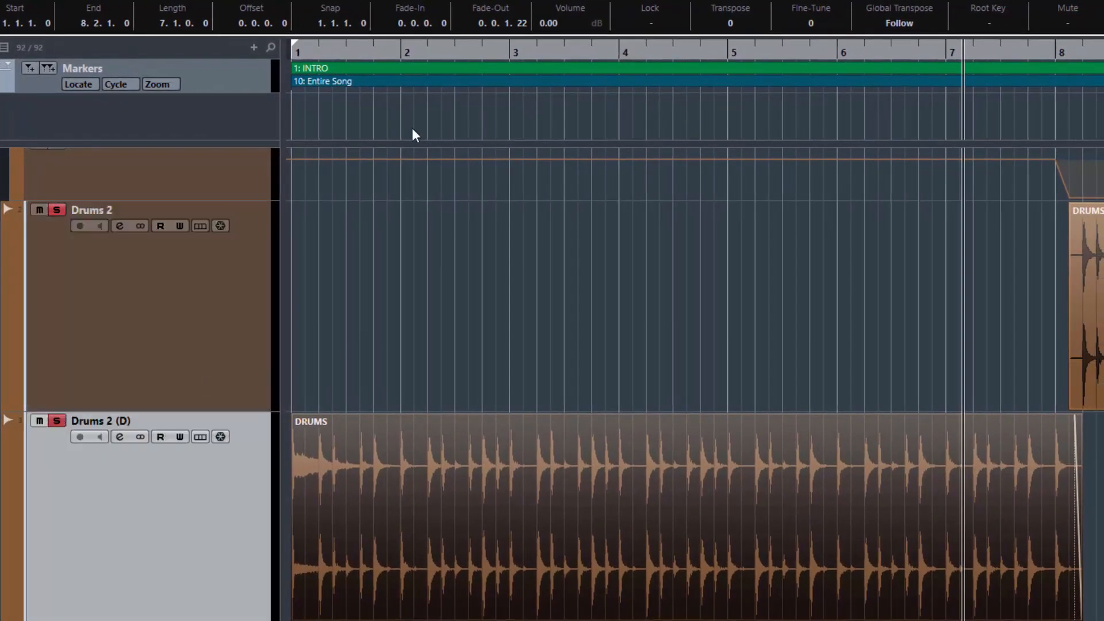
pyautogui.click(294, 128)
pyautogui.press('space')
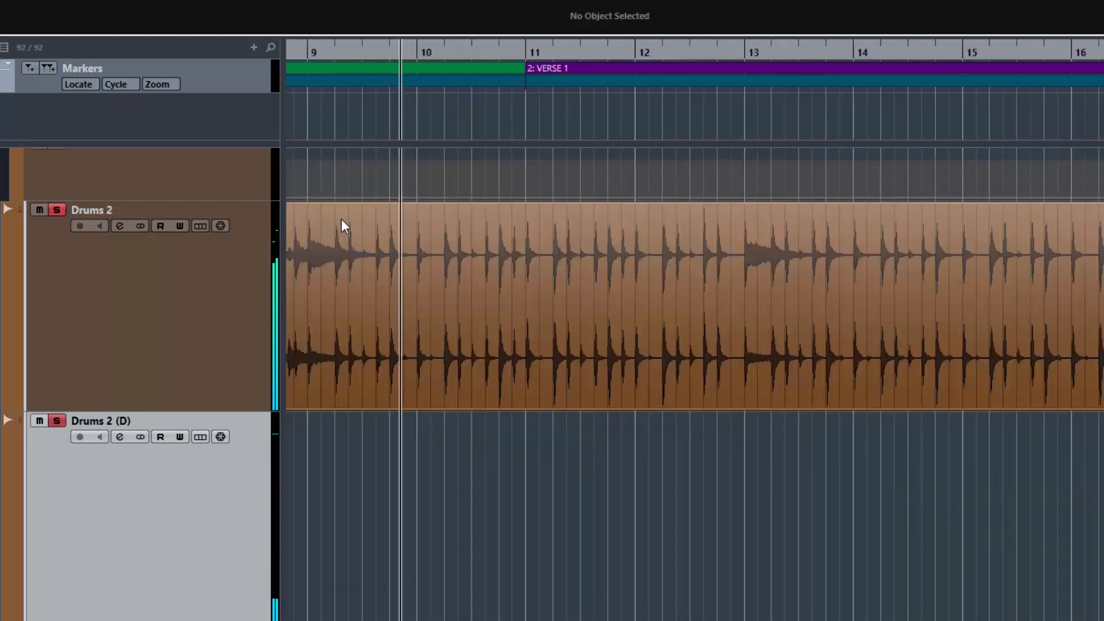
pyautogui.press('space')
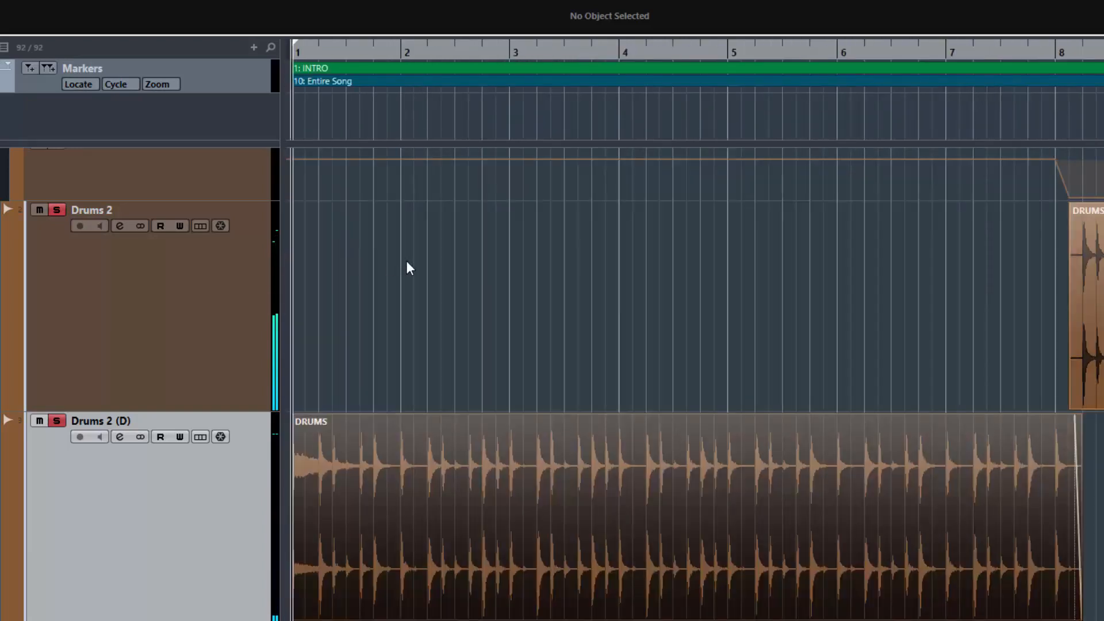
# - Reduce the track heights of Drums 2 and Drums 2 (D) so both fit below the pan automation lanes
pyautogui.scroll(4, 495, 298)
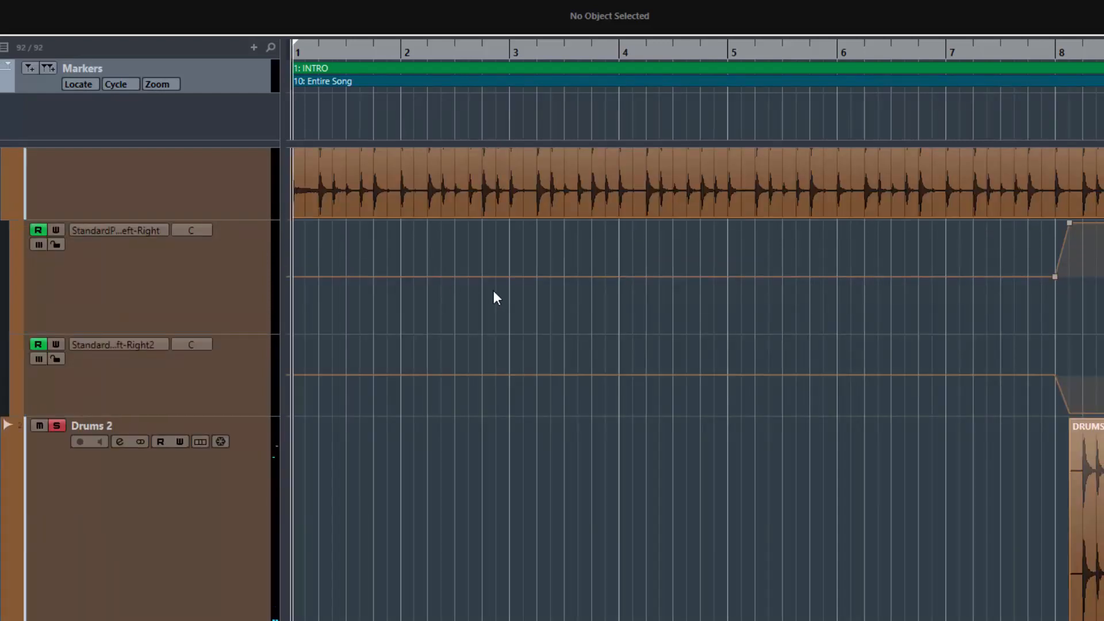
pyautogui.scroll(-4, 494, 292)
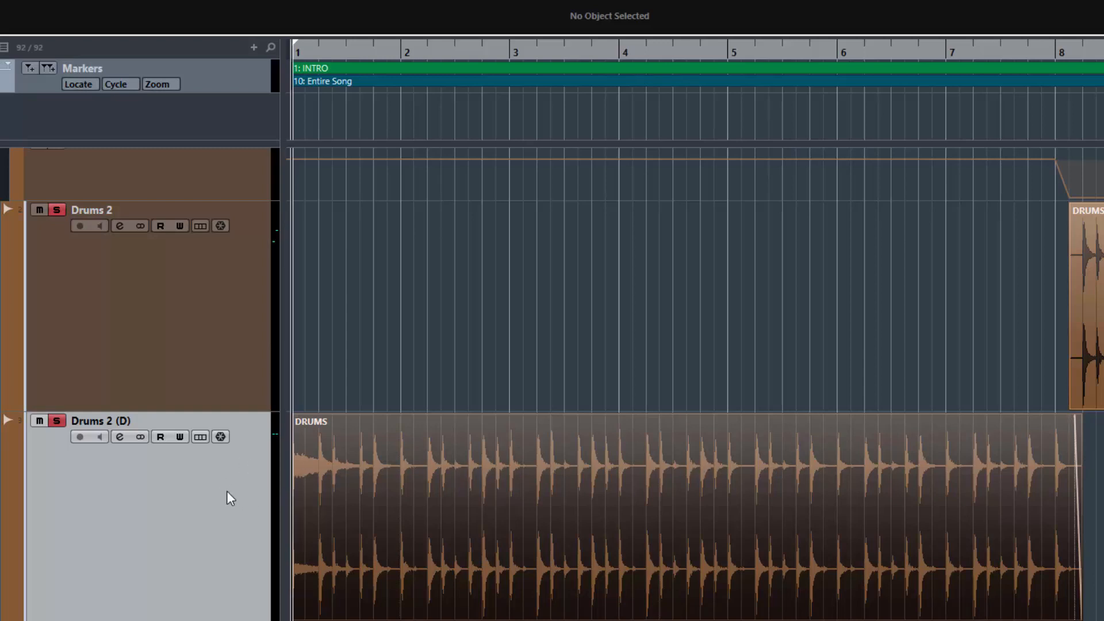
pyautogui.scroll(3, 480, 298)
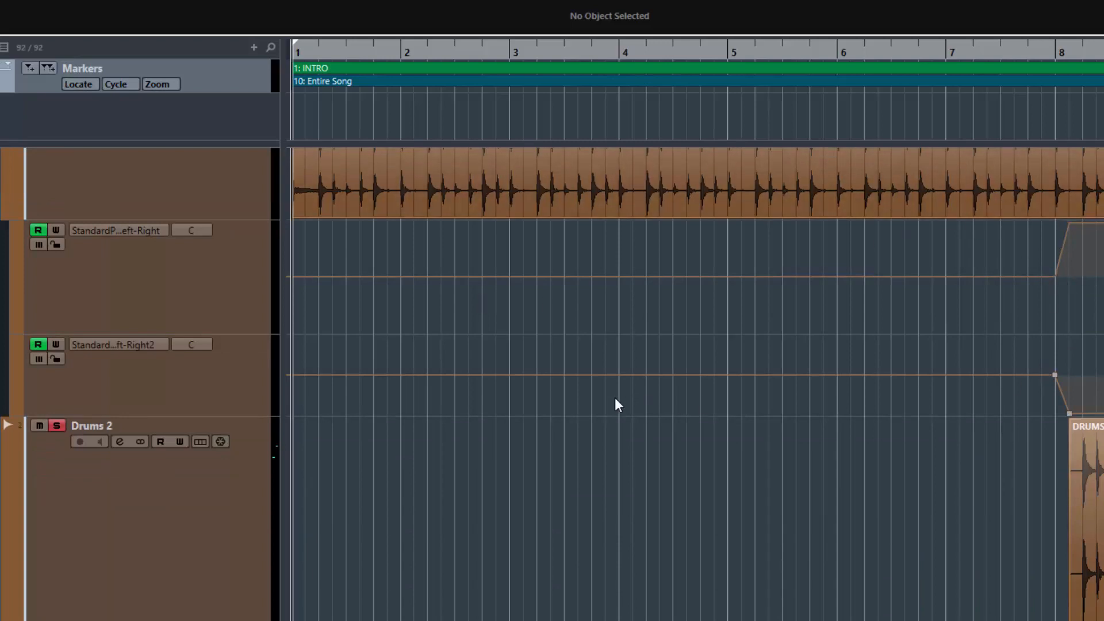
pyautogui.scroll(-2, 274, 554)
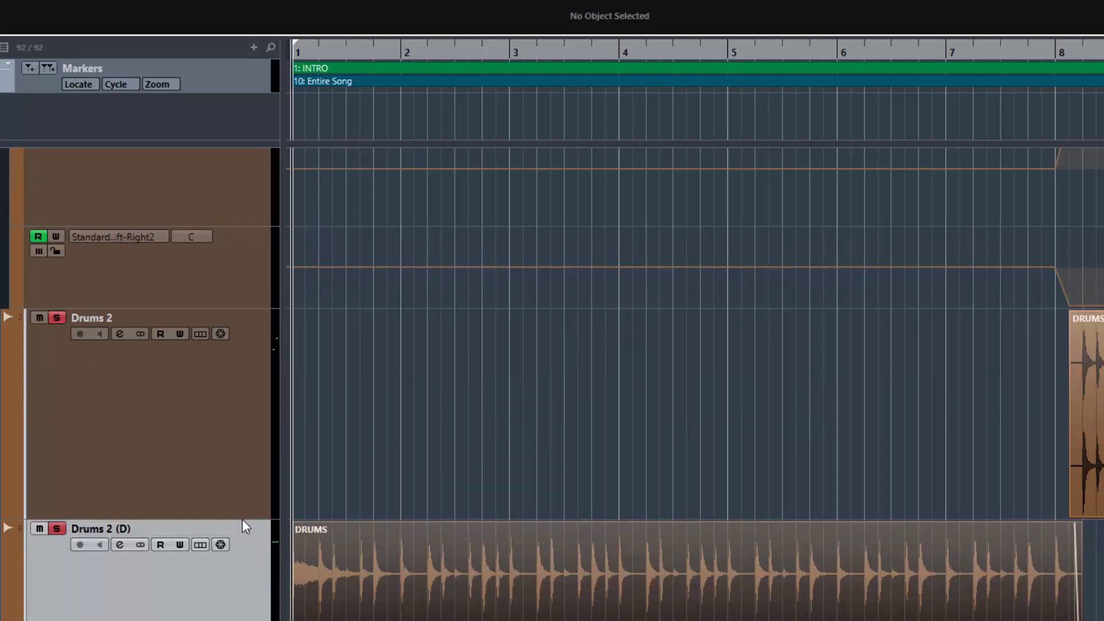
pyautogui.moveTo(241, 518); pyautogui.dragTo(223, 406)
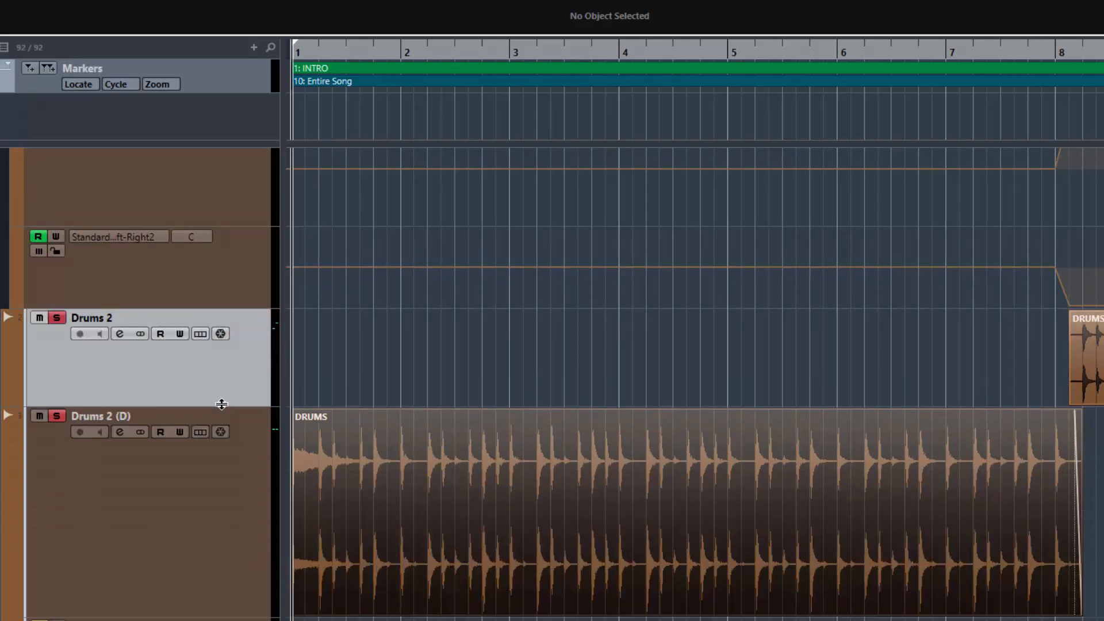
pyautogui.moveTo(239, 614); pyautogui.dragTo(219, 504)
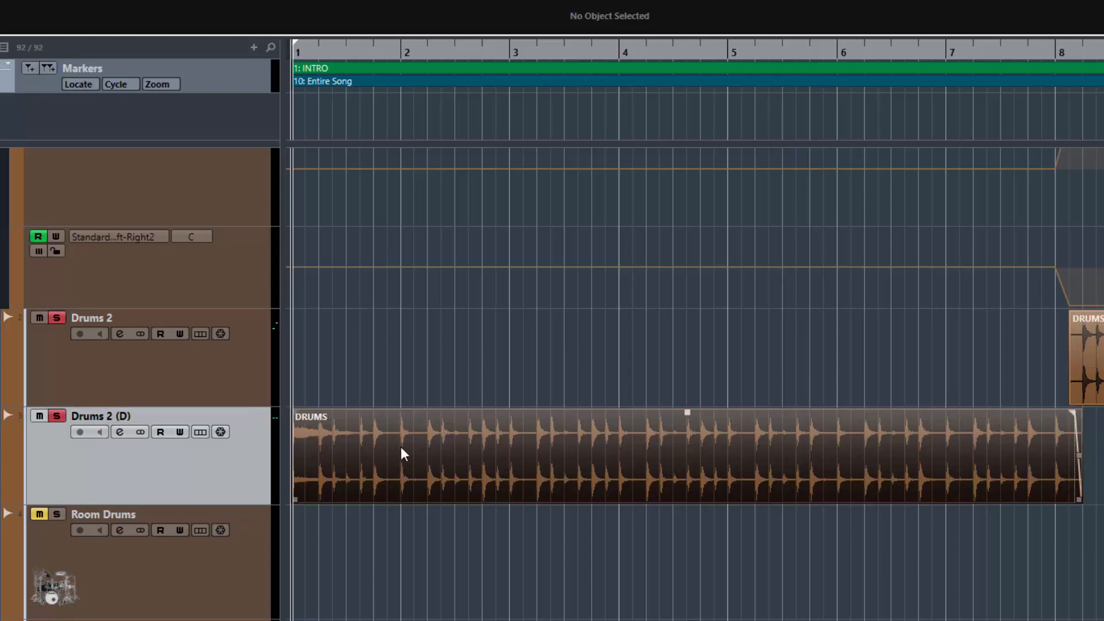
# - Solo the Drum Tracks folder and play briefly from between bars 6 and 7 to hear the drum tracks together
pyautogui.scroll(-1, 557, 456)
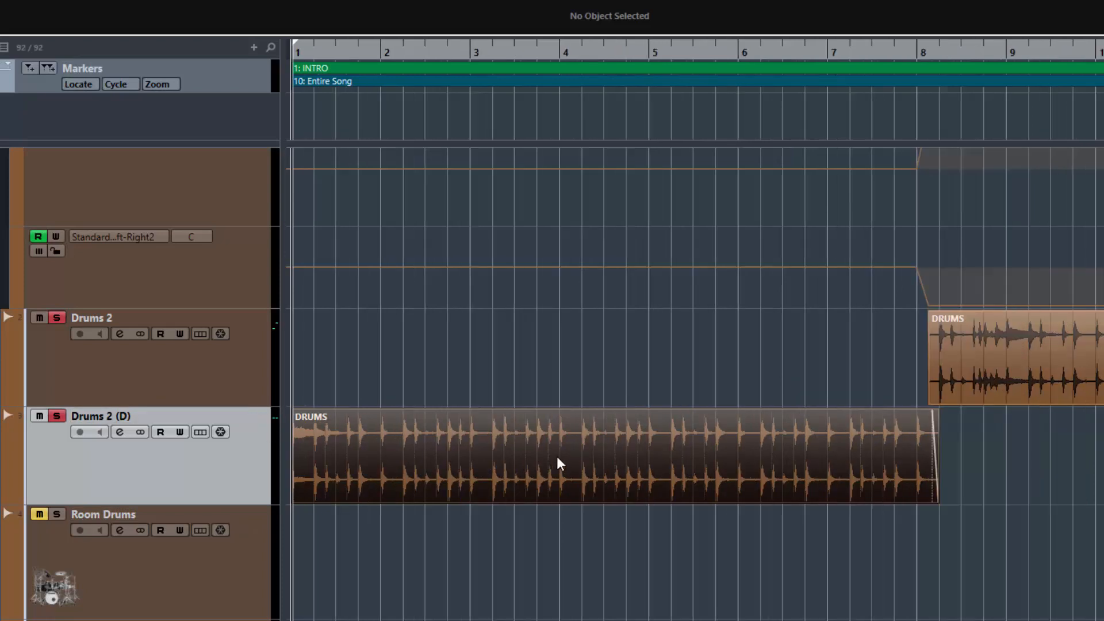
pyautogui.scroll(1, 557, 457)
pyautogui.scroll(1, 623, 322)
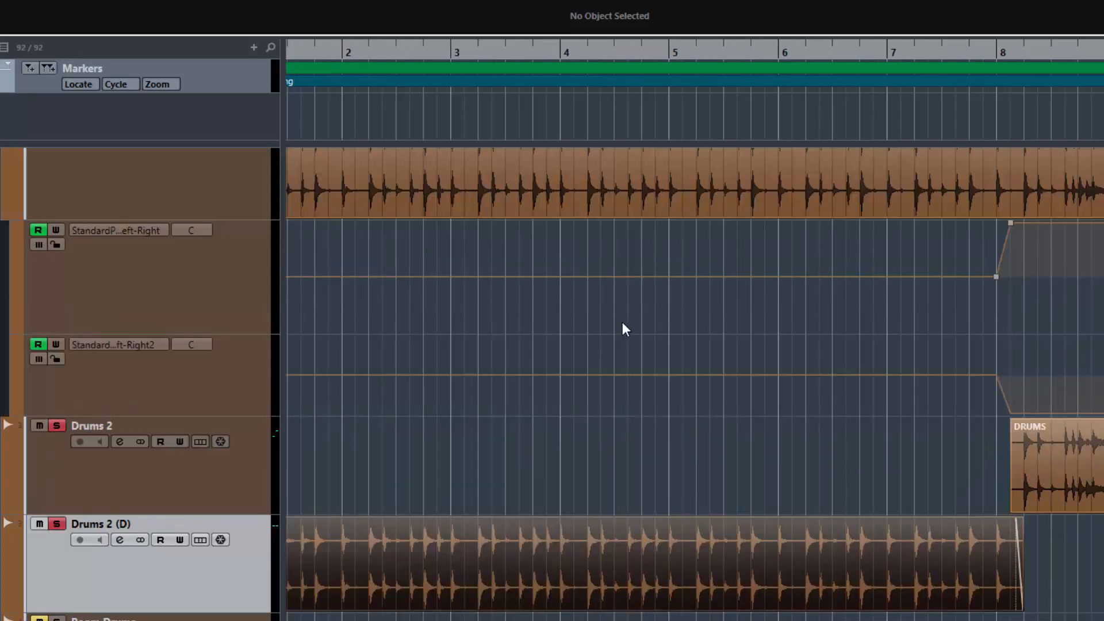
pyautogui.scroll(1, 586, 287)
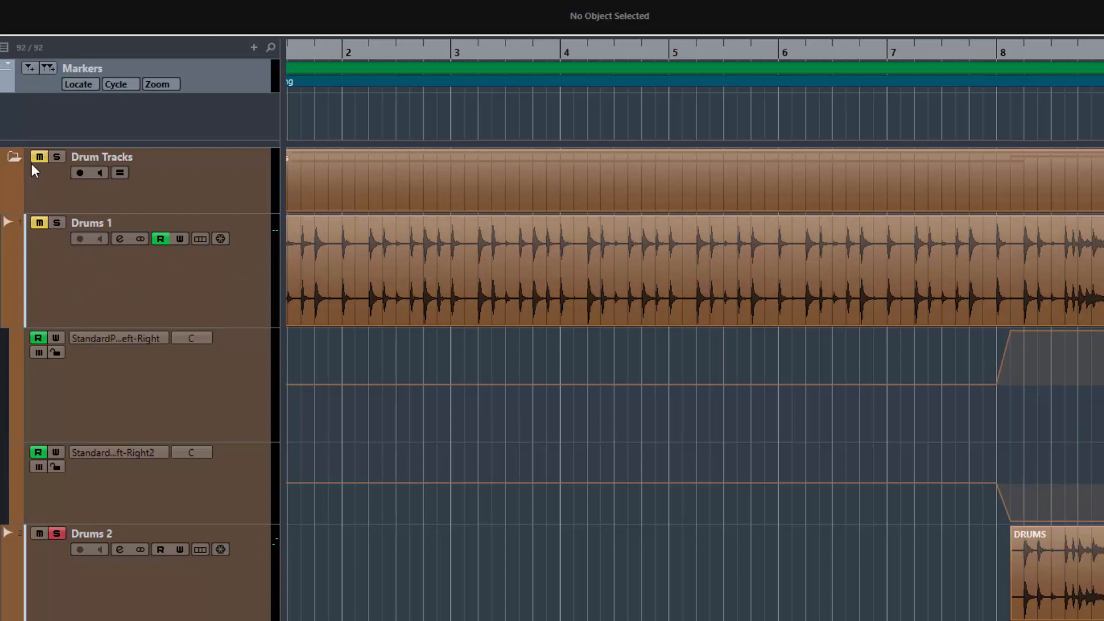
pyautogui.click(38, 223)
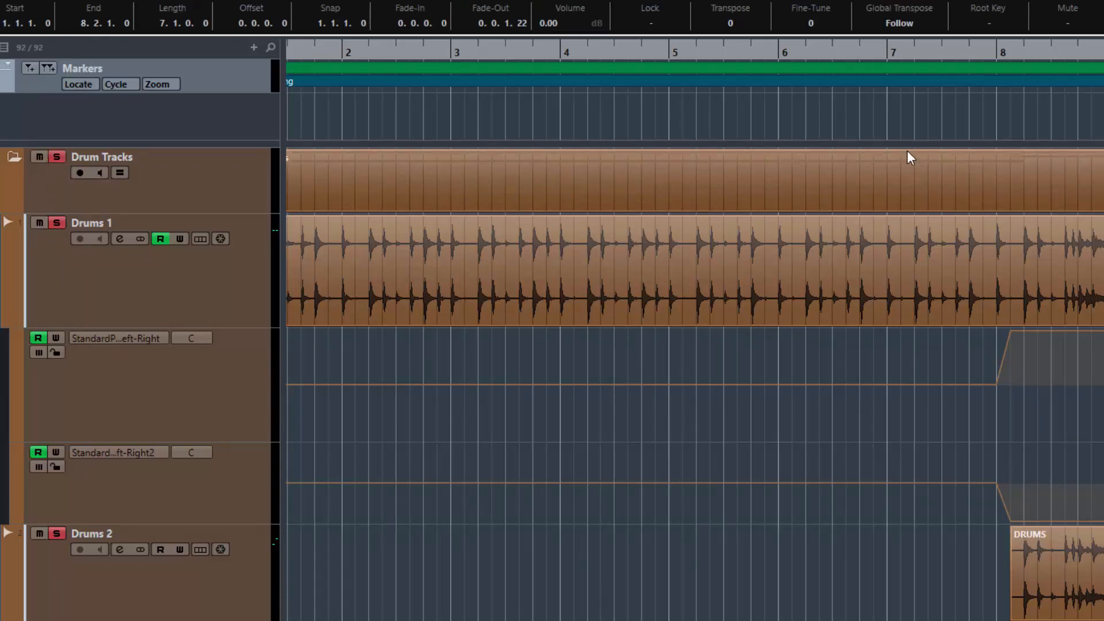
pyautogui.click(812, 127)
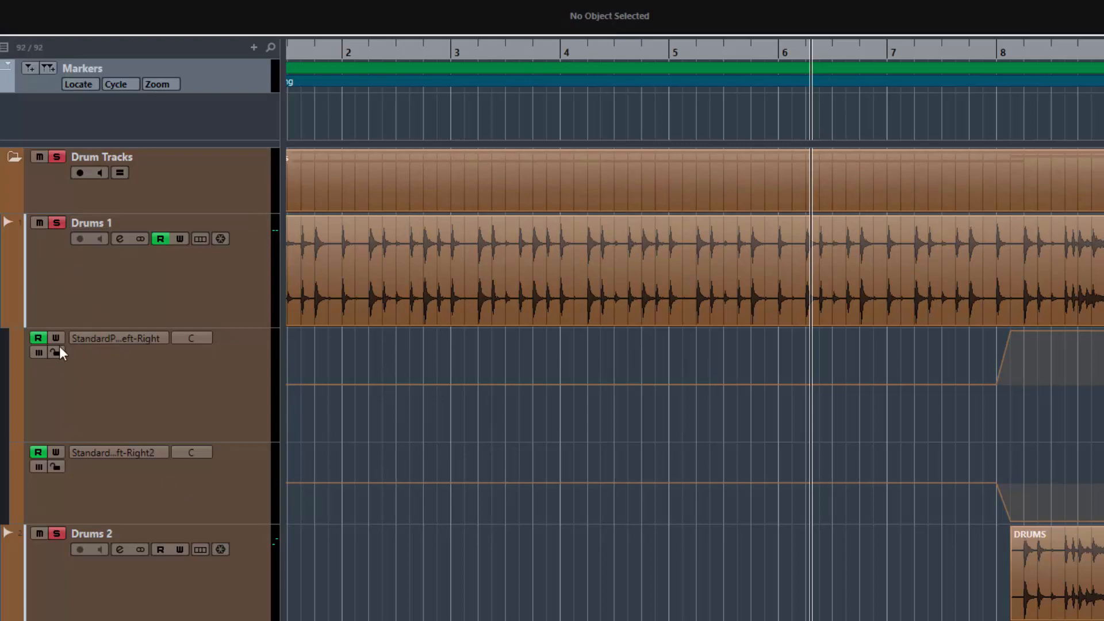
pyautogui.scroll(-2, 167, 401)
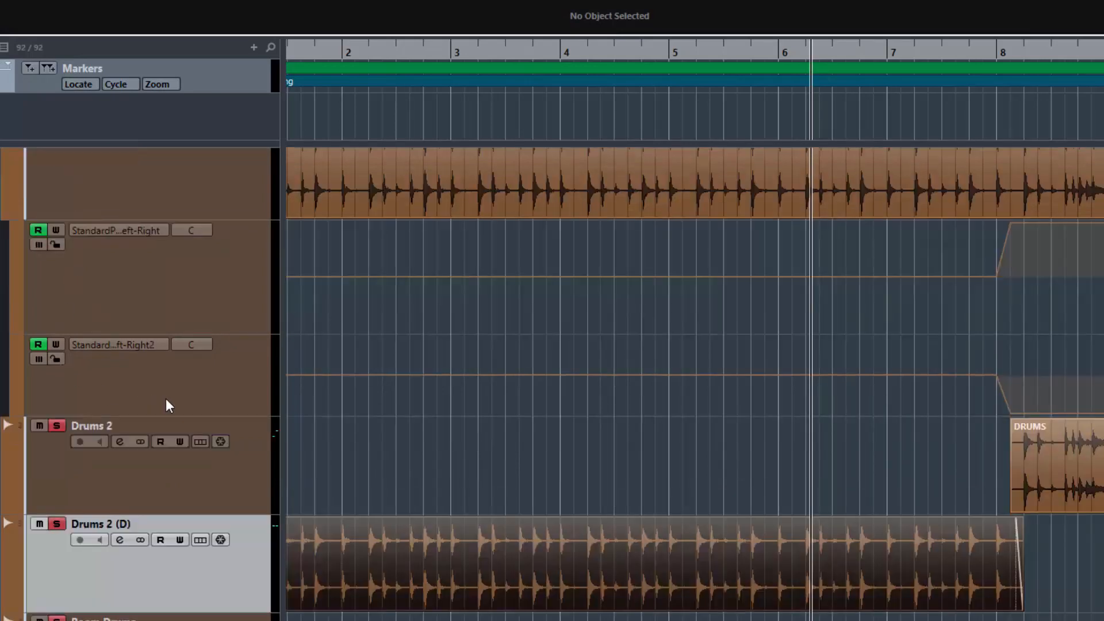
pyautogui.press('space')
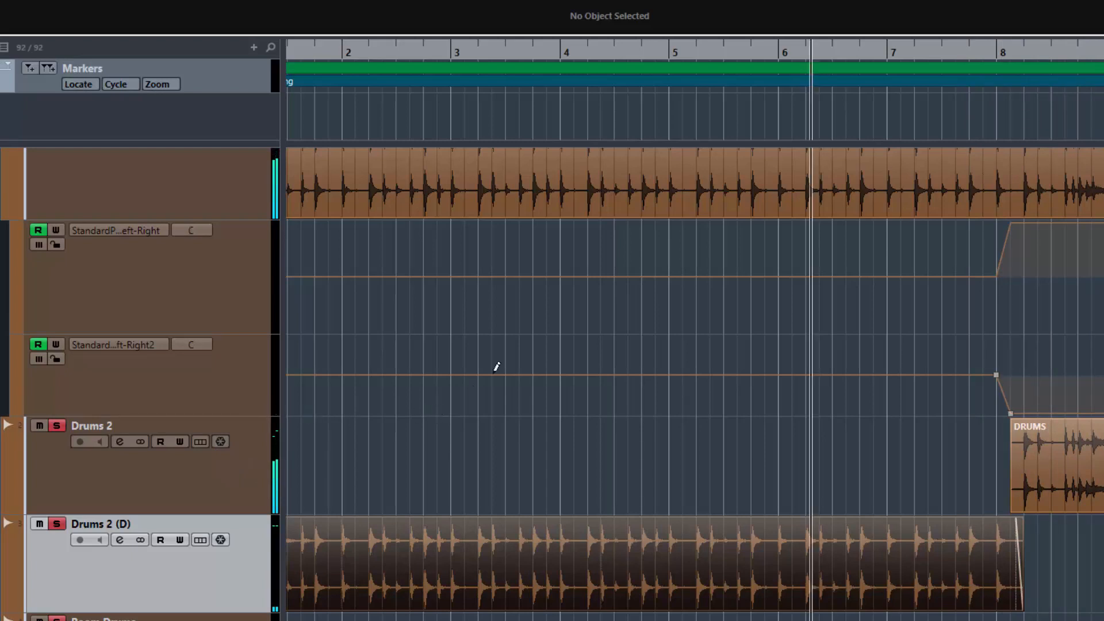
pyautogui.press('space')
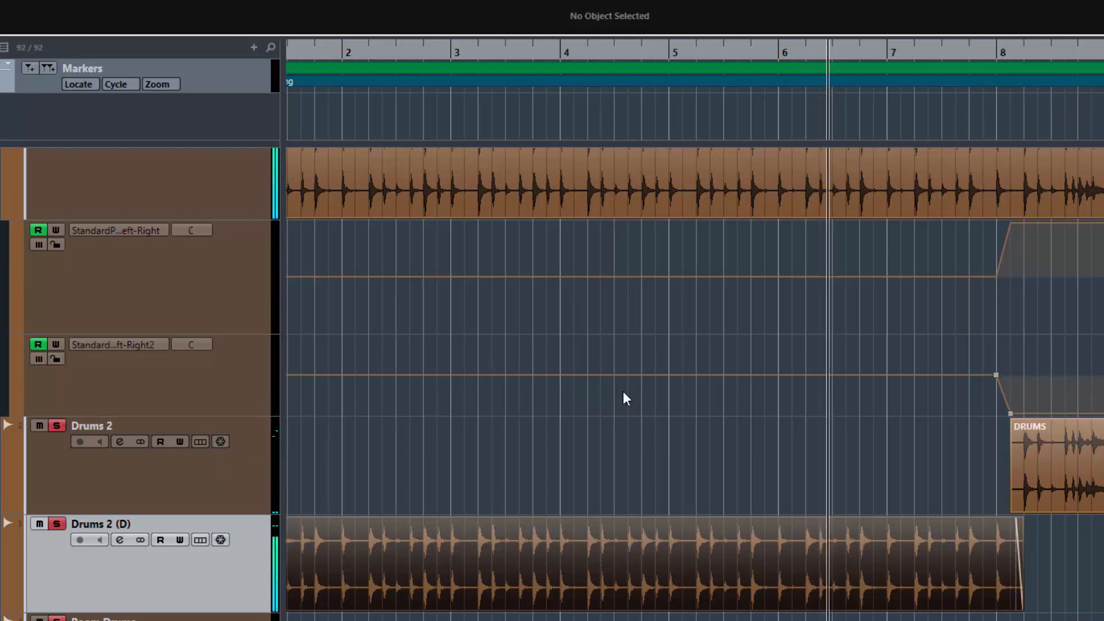
pyautogui.press('space')
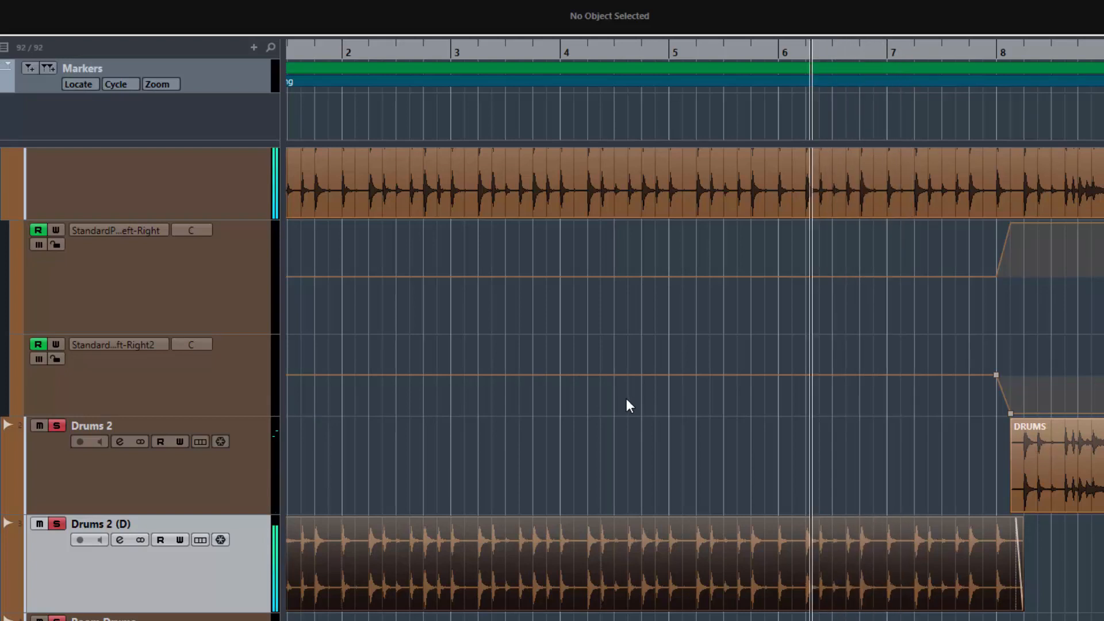
# - Show the sends of the drum channels in the mixer and check which effects channels they feed
pyautogui.scroll(-3, 641, 439)
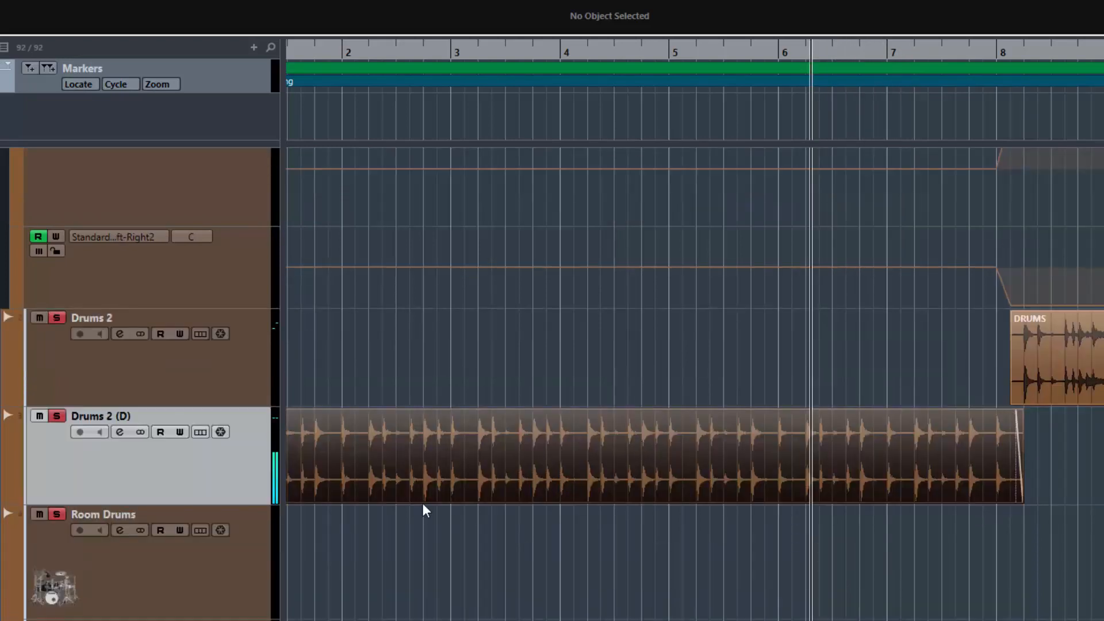
pyautogui.scroll(-3, 216, 537)
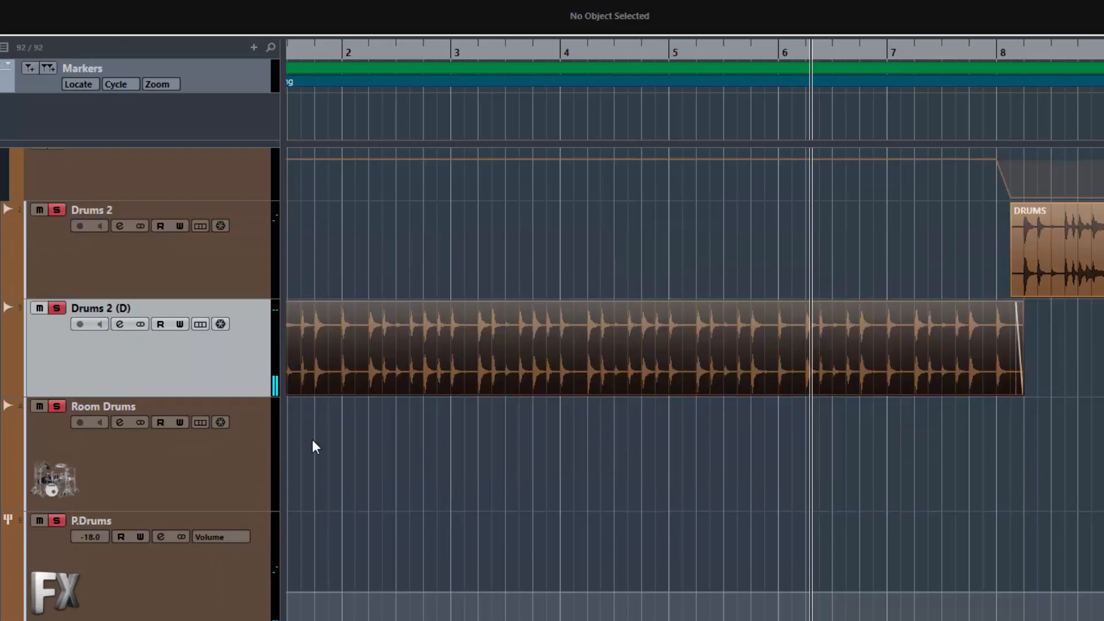
pyautogui.scroll(-3, 407, 464)
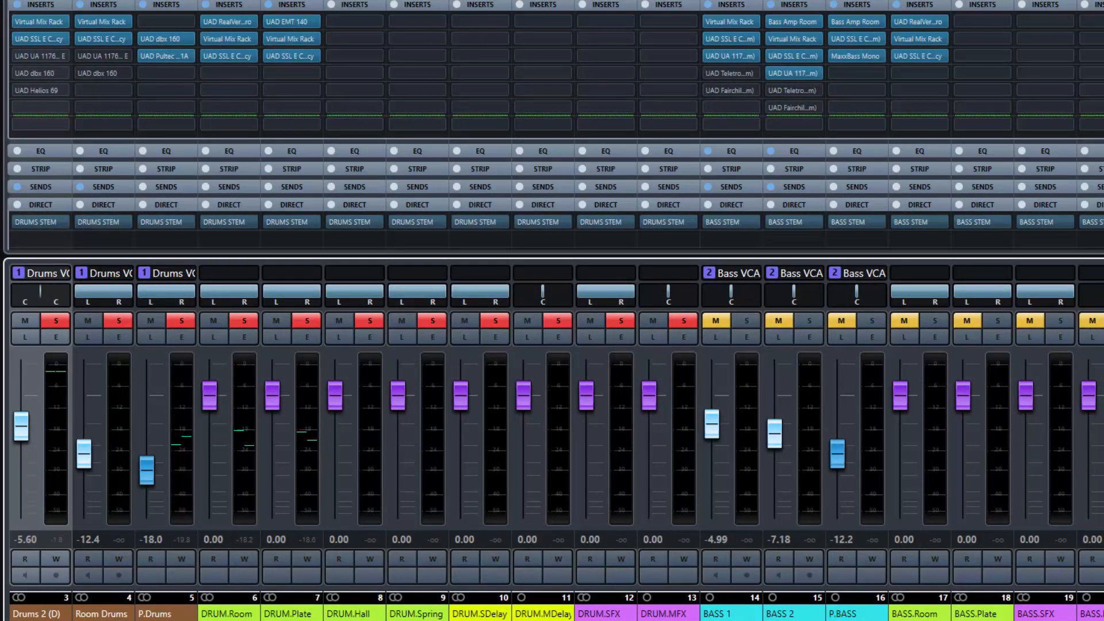
pyautogui.hscroll(-2, 553, 425)
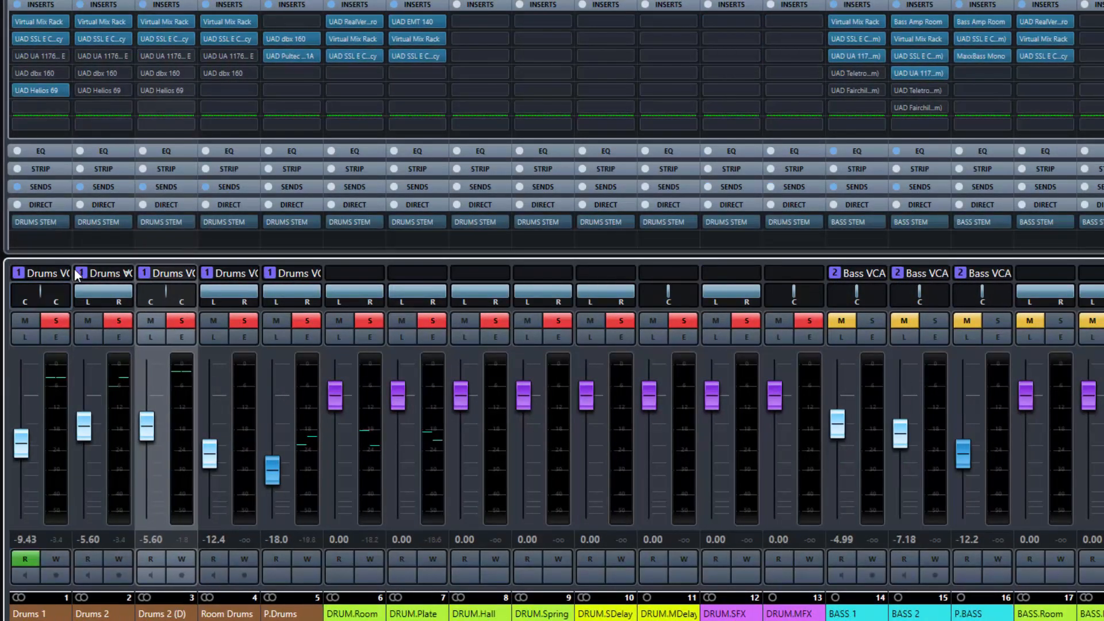
pyautogui.click(45, 188)
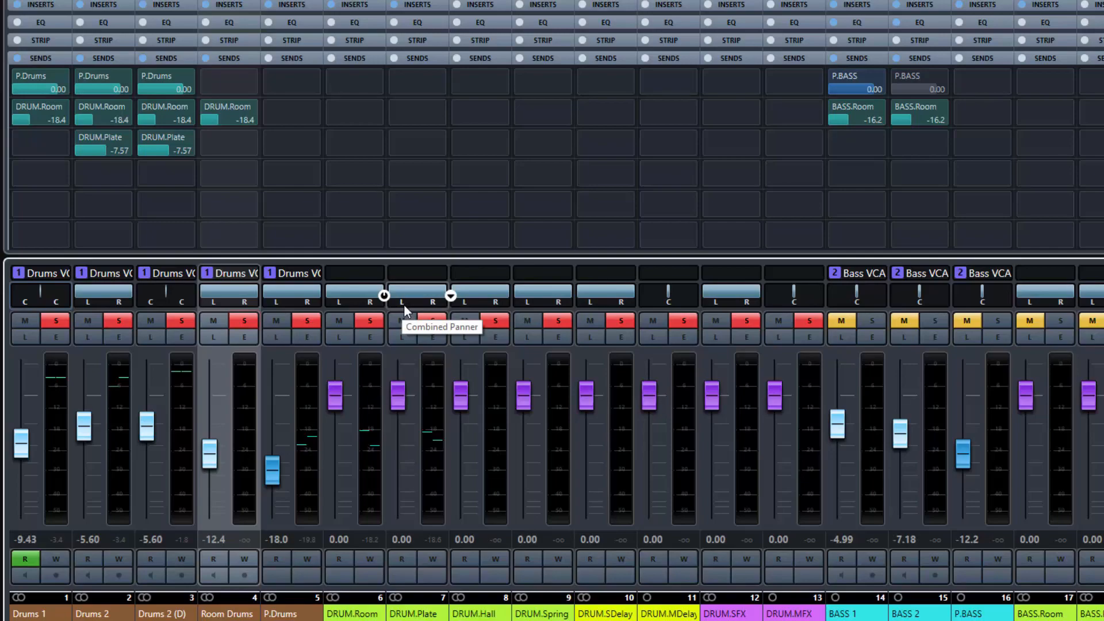
pyautogui.press('F3')
# - Enable automation read and write on the DRUM.Room and DRUM.Plate effects tracks
pyautogui.scroll(-2, 474, 427)
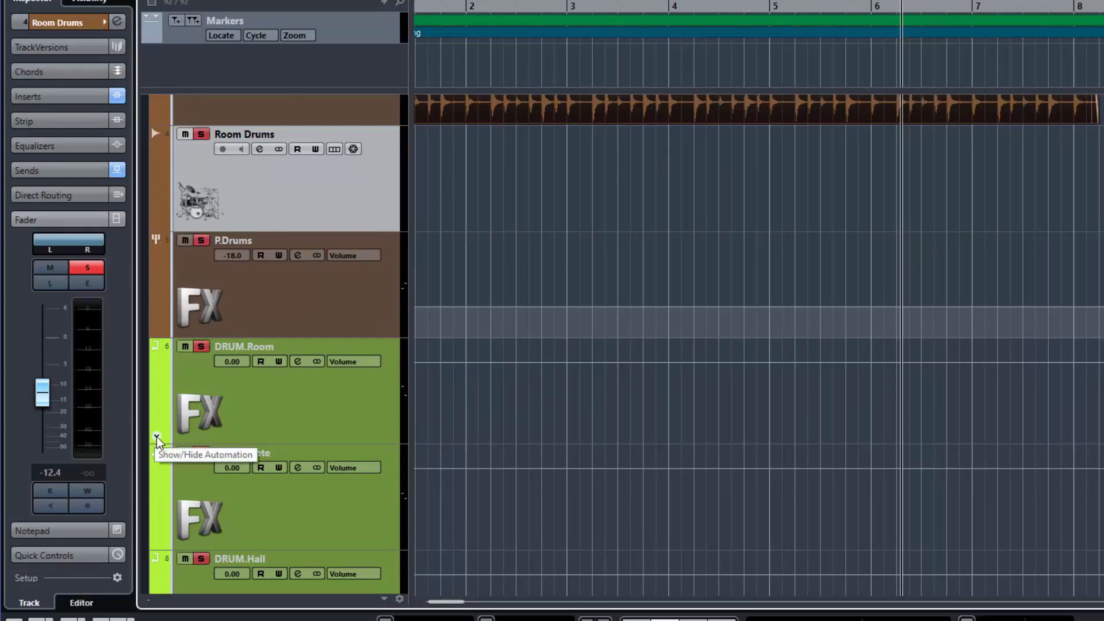
pyautogui.click(280, 363)
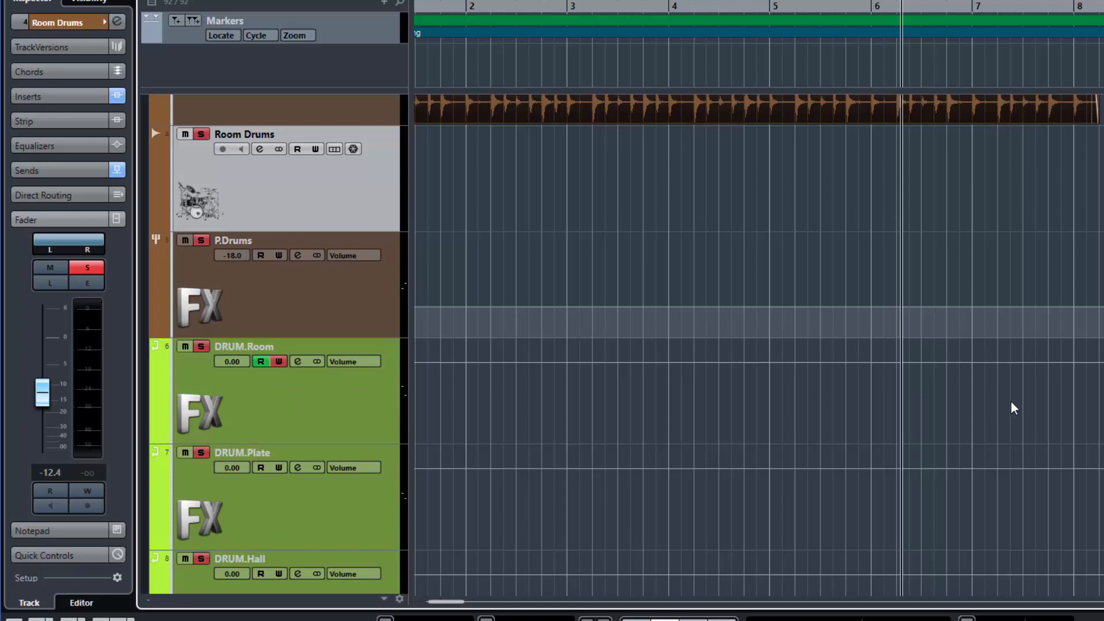
pyautogui.click(279, 468)
pyautogui.scroll(-1, 336, 427)
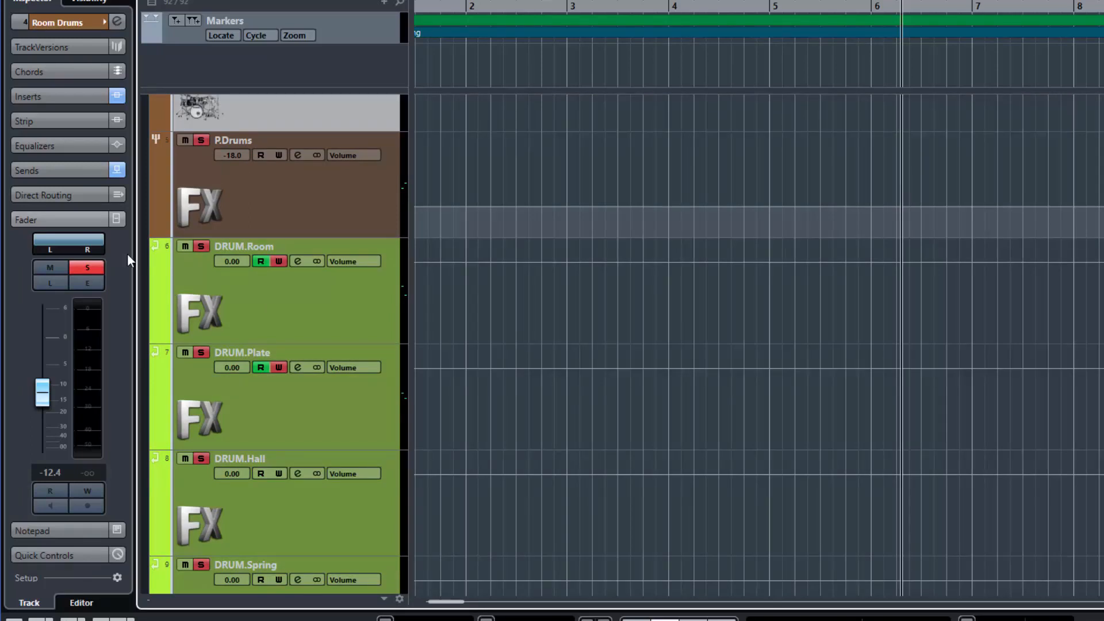
# - During playback, write left and right pan automation on DRUM.Room and DRUM.Plate and show their pan lanes
pyautogui.press('space')
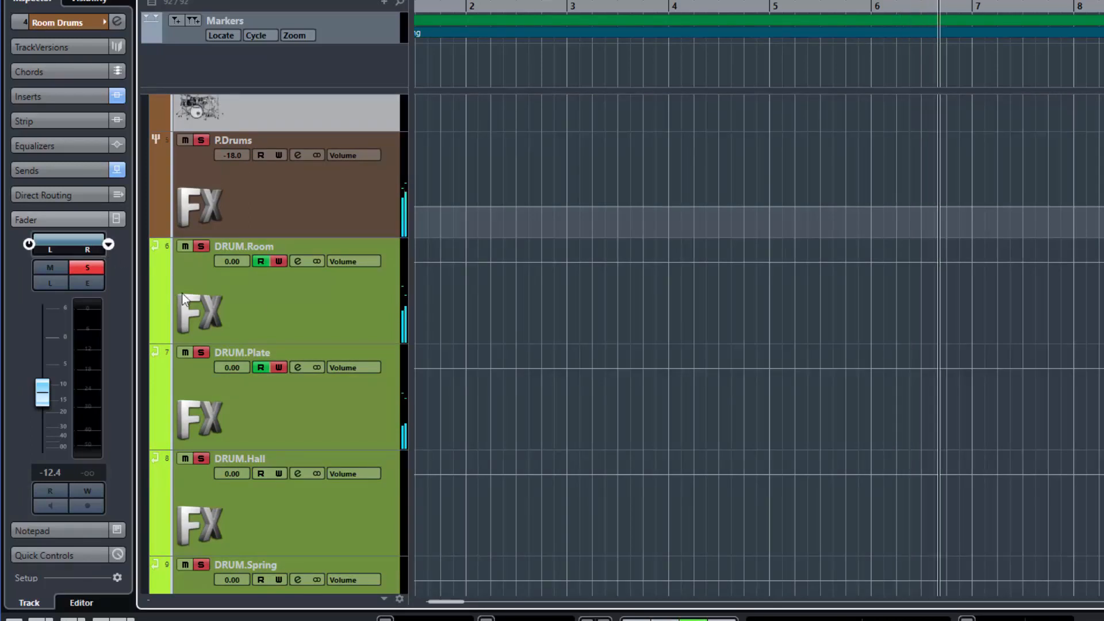
pyautogui.click(265, 305)
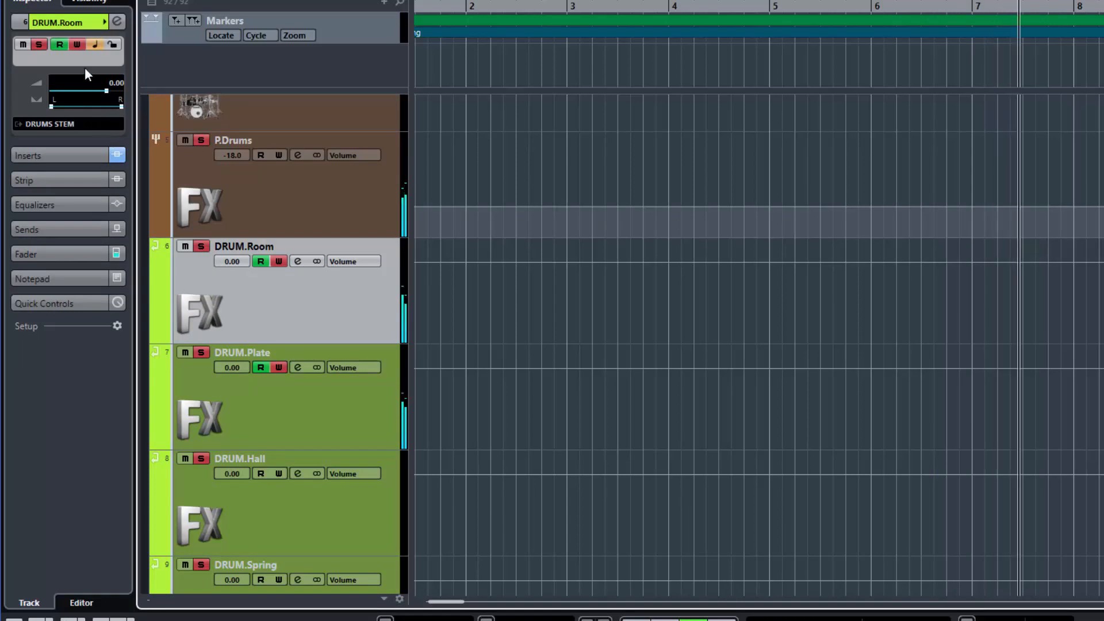
pyautogui.click(117, 106)
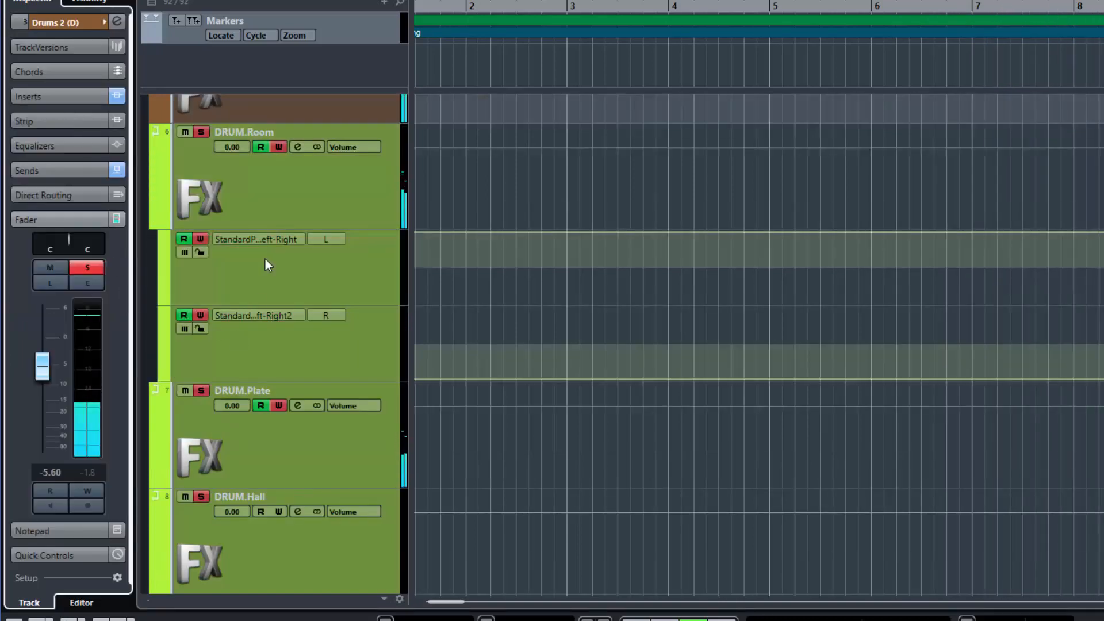
pyautogui.click(315, 214)
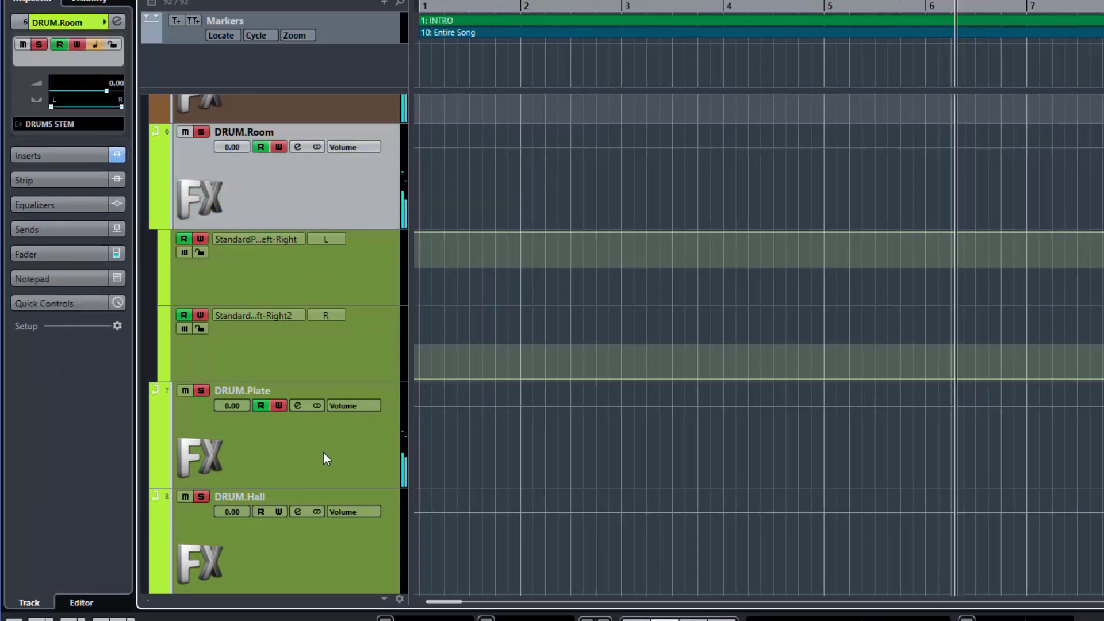
pyautogui.click(324, 454)
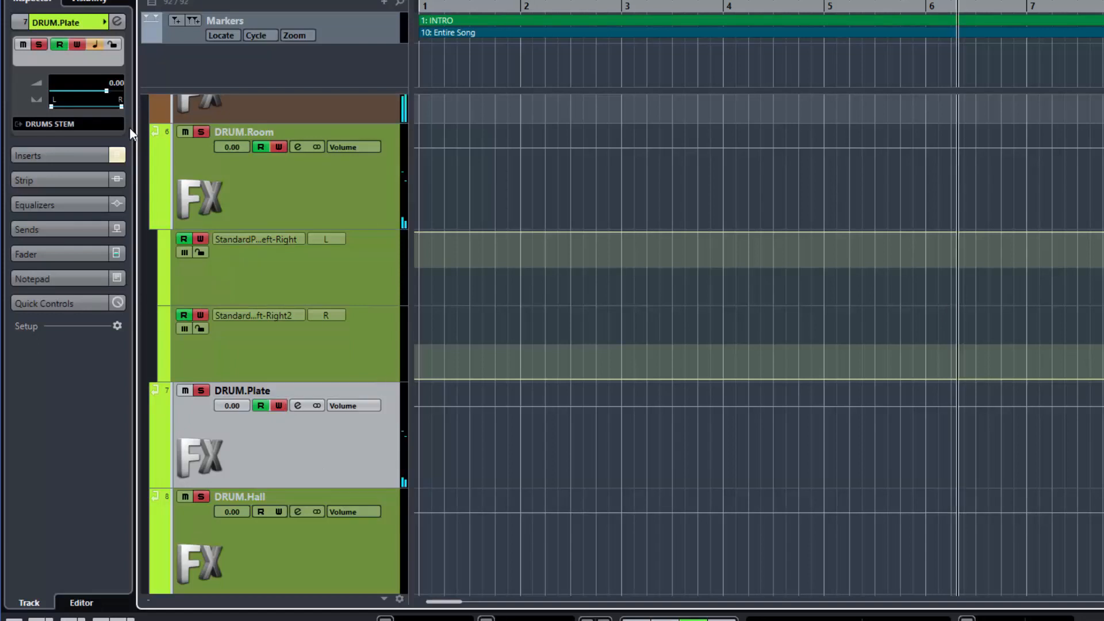
pyautogui.click(114, 105)
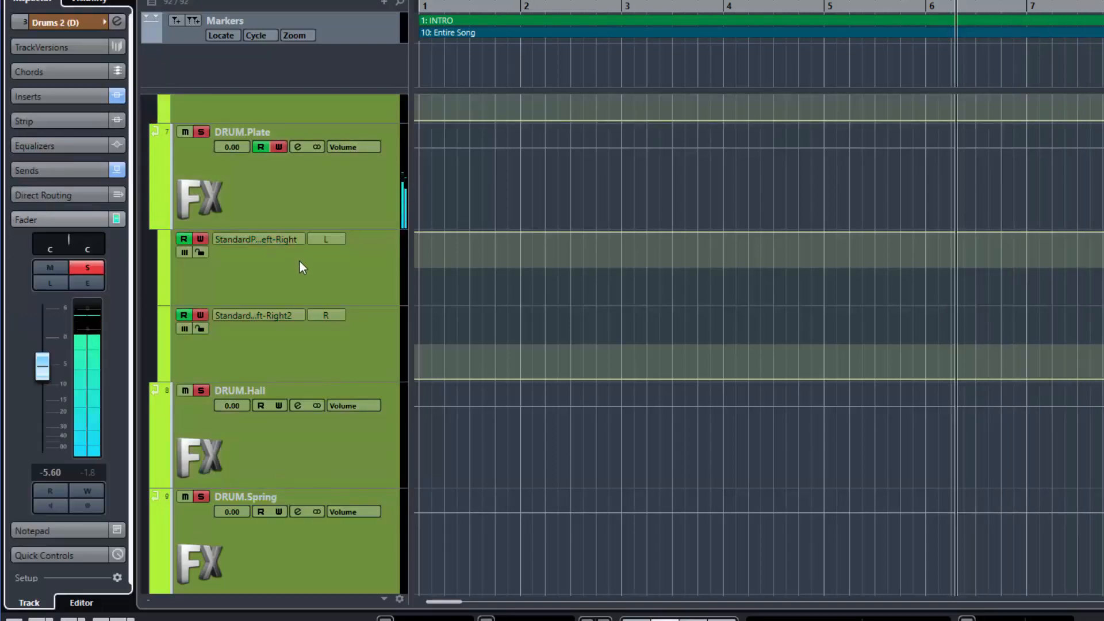
# - Turn off automation writing on DRUM.Room and DRUM.Plate, leaving automation read on
pyautogui.scroll(5, 706, 297)
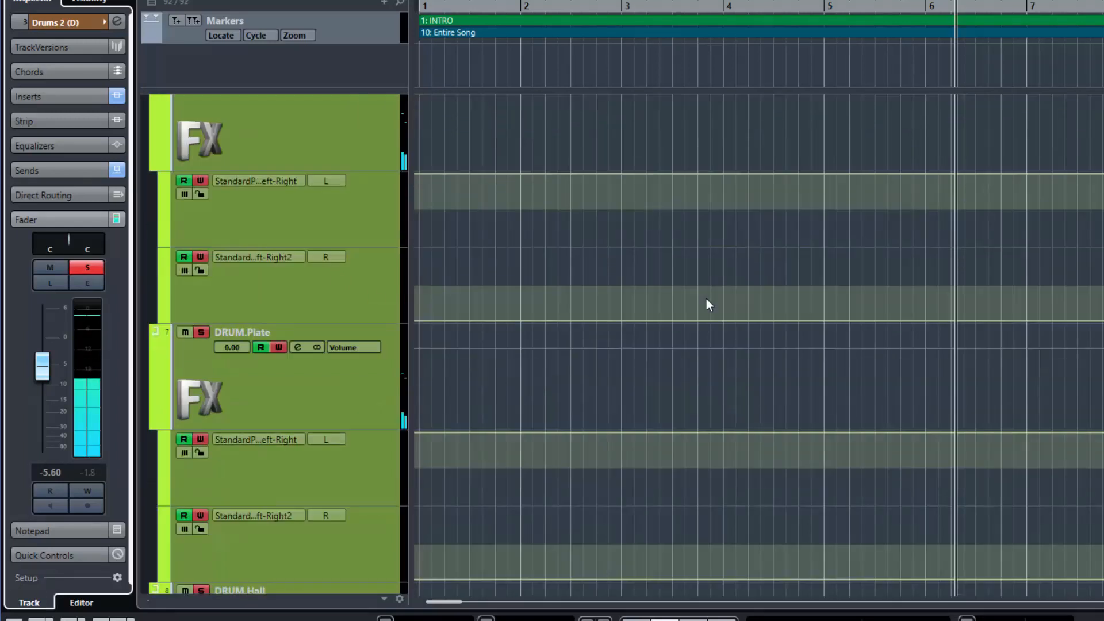
pyautogui.scroll(-2, 705, 298)
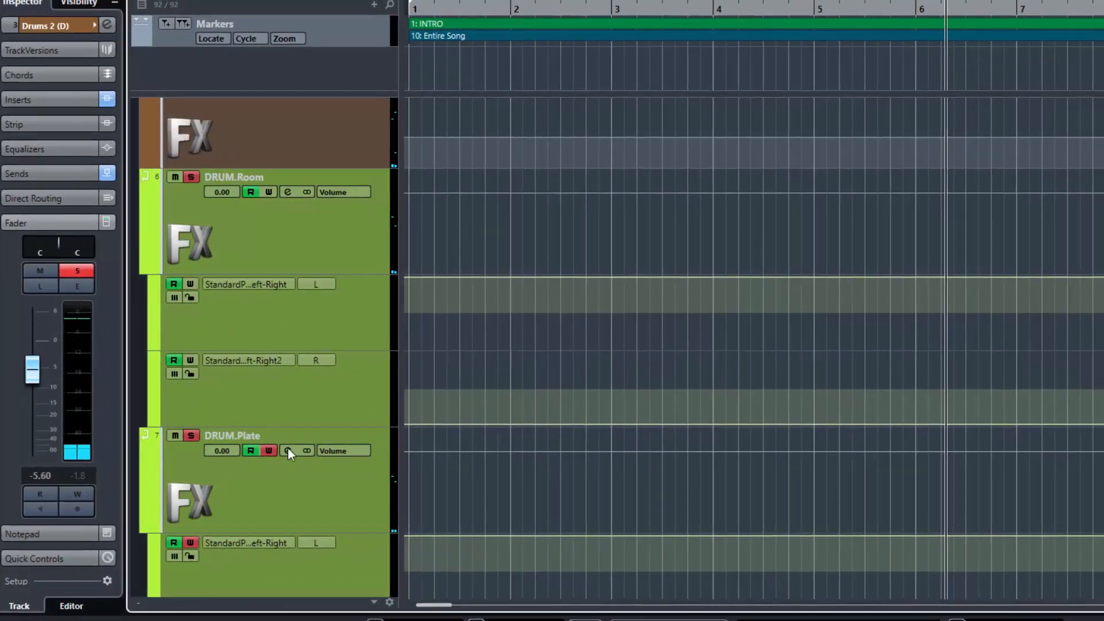
pyautogui.click(279, 447)
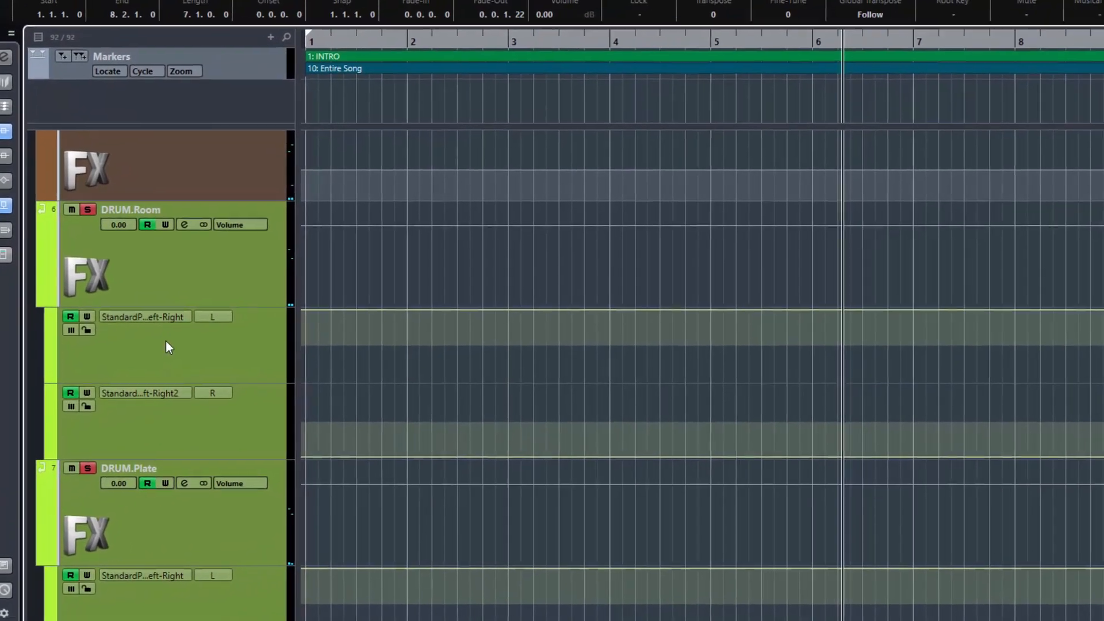
# - Move DRUM.Room's left pan automation points to bar 8 and just after it, and set the first point to C
pyautogui.moveTo(1023, 325)
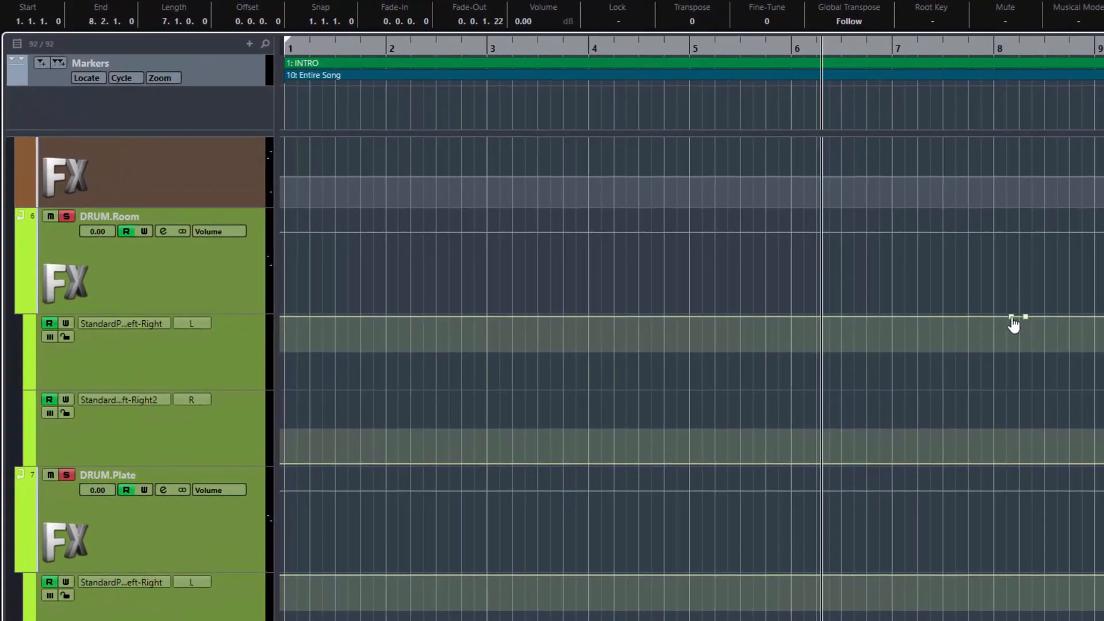
pyautogui.moveTo(1011, 317)
pyautogui.mouseDown()
pyautogui.moveTo(994, 321)
pyautogui.moveTo(1007, 320)
pyautogui.mouseUp()
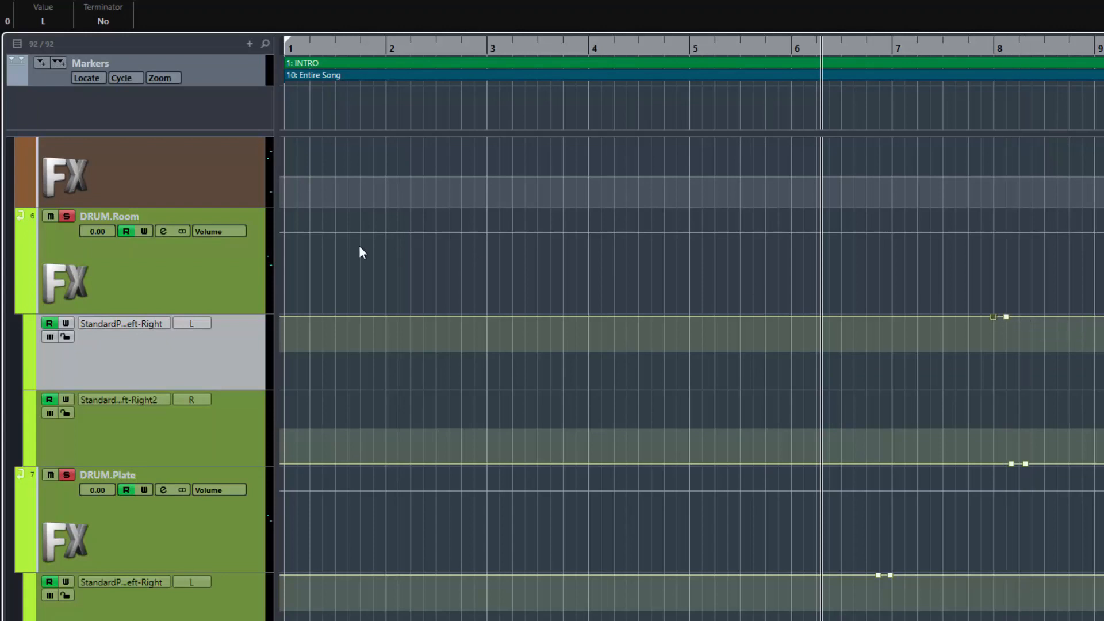
pyautogui.click(38, 23)
pyautogui.write('c')
pyautogui.press('Return')
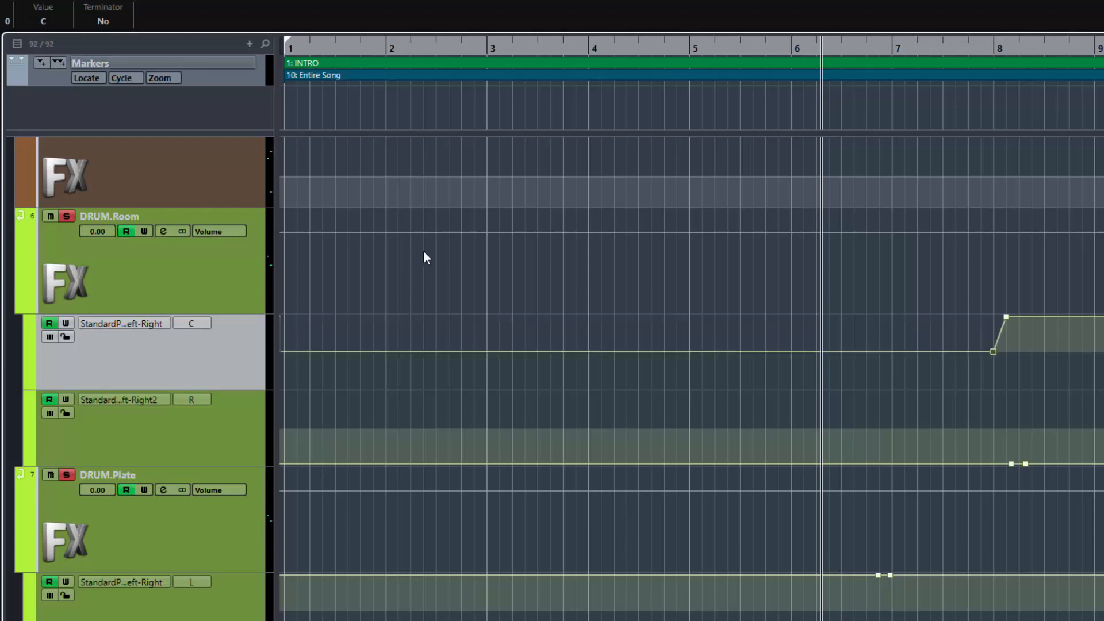
# - Move DRUM.Room's right pan automation points to bar 8 and just after it, and set the first point to C
pyautogui.moveTo(1014, 469); pyautogui.dragTo(998, 472)
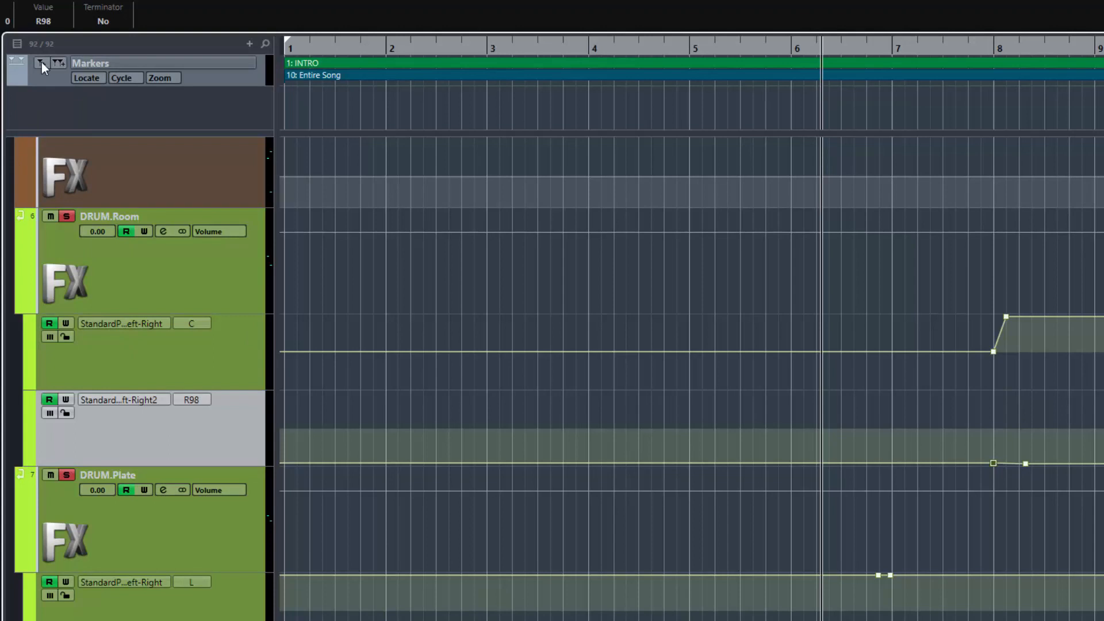
pyautogui.click(53, 19)
pyautogui.write('c')
pyautogui.press('Return')
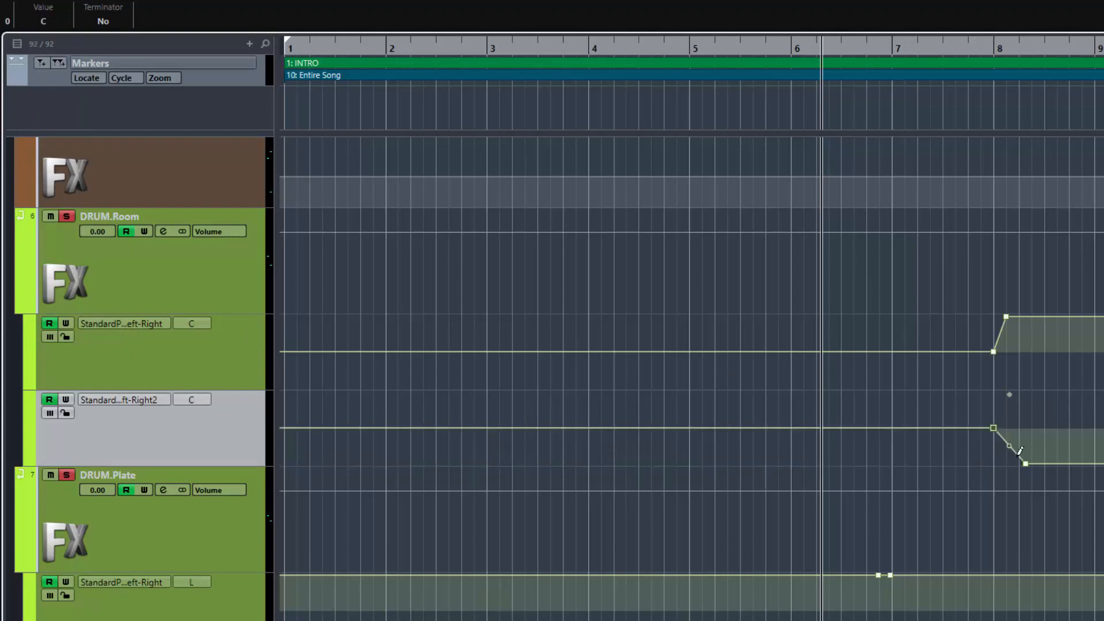
pyautogui.moveTo(1025, 464); pyautogui.dragTo(1011, 470)
# - Move DRUM.Plate's left pan automation points to bar 8 and just after it, and set the first point to C
pyautogui.moveTo(891, 579); pyautogui.dragTo(1010, 582)
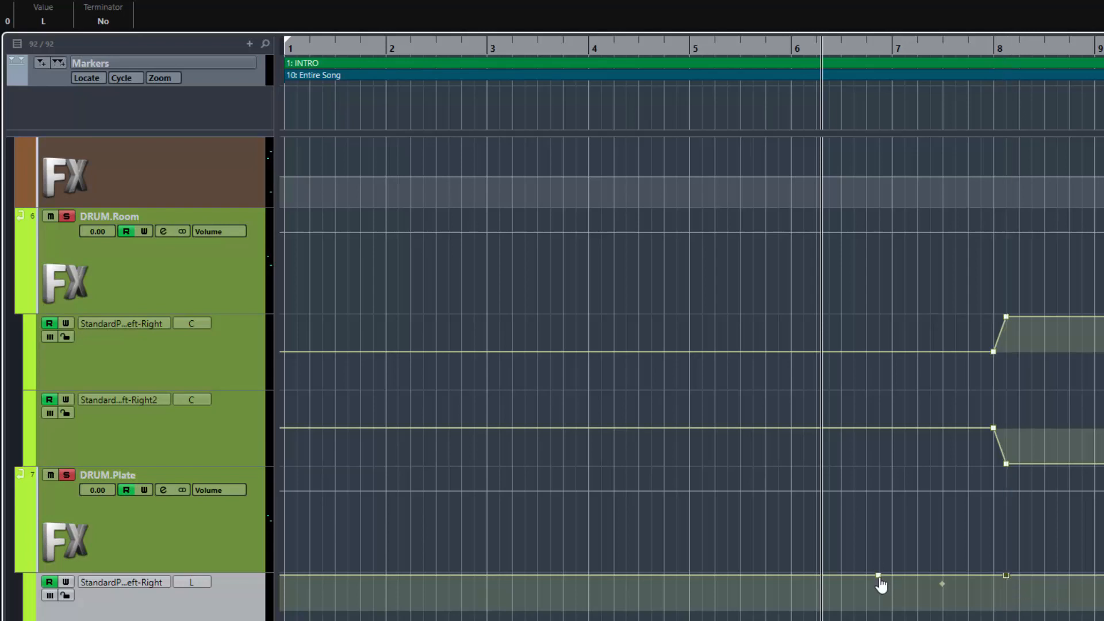
pyautogui.moveTo(881, 583); pyautogui.dragTo(997, 616)
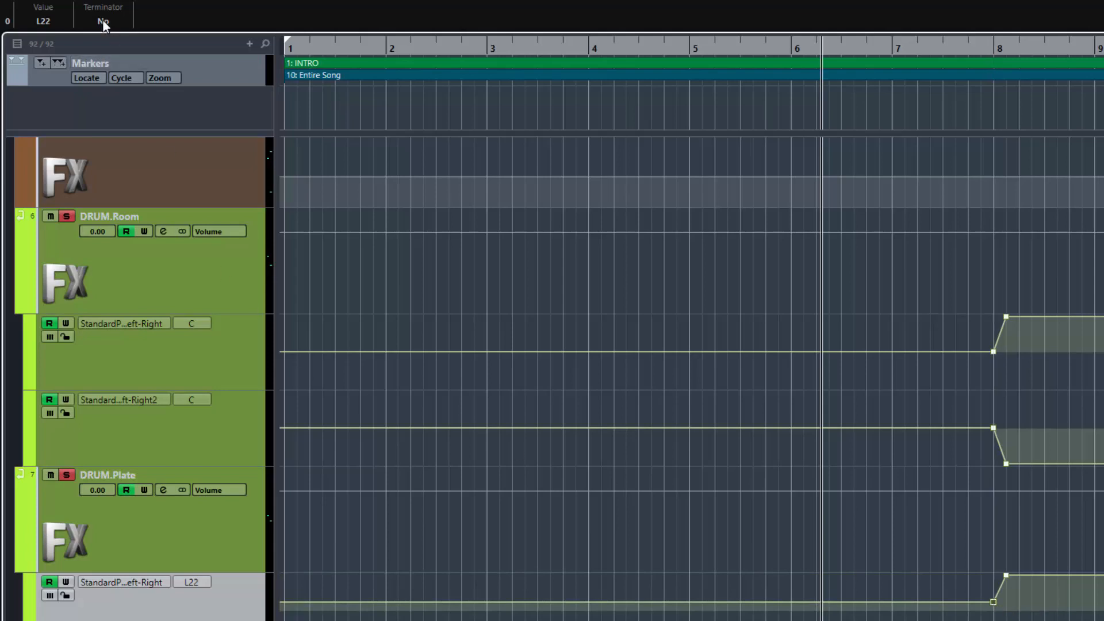
pyautogui.click(53, 23)
pyautogui.write('c')
pyautogui.press('Return')
# - Move DRUM.Plate's right pan automation points to bar 8 and just after it, and set the first point to C
pyautogui.scroll(-4, 769, 295)
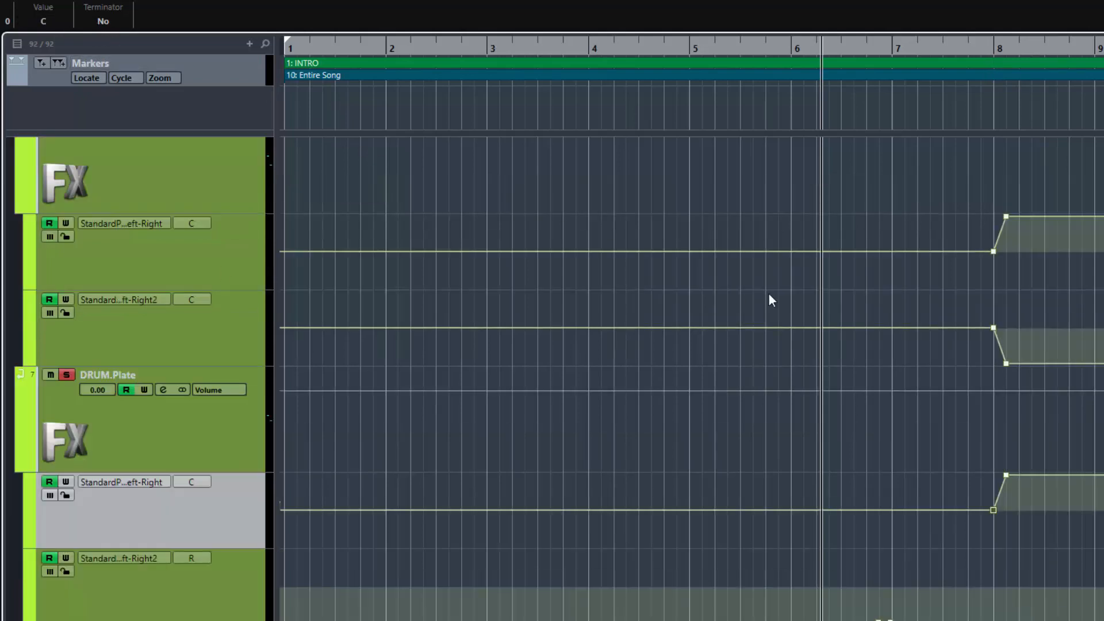
pyautogui.moveTo(890, 523); pyautogui.dragTo(1007, 522)
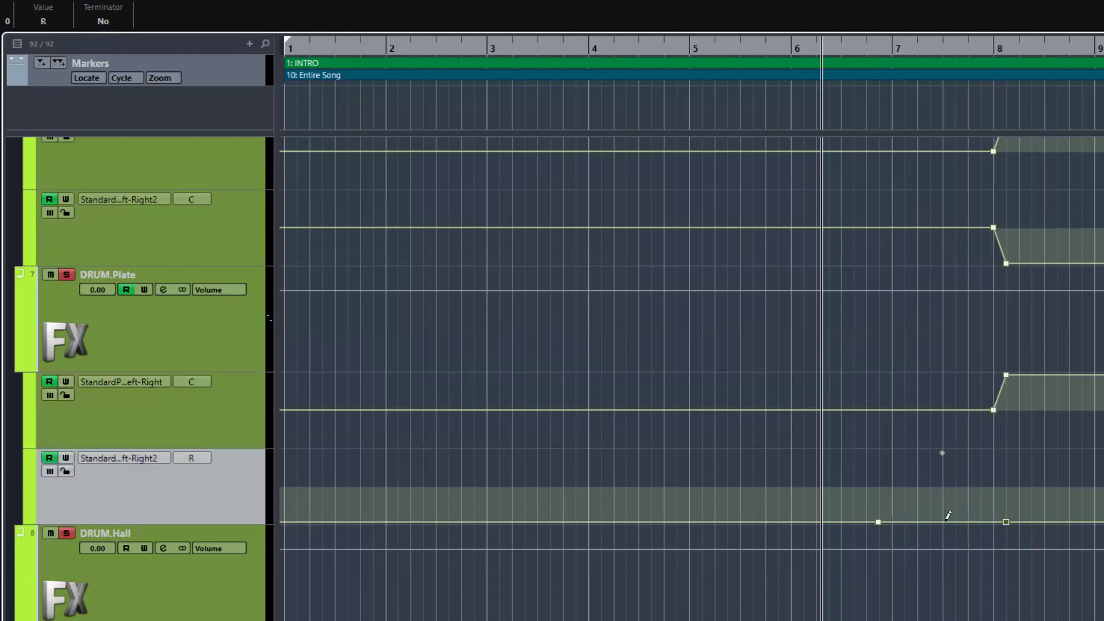
pyautogui.moveTo(878, 523); pyautogui.dragTo(994, 523)
pyautogui.click(45, 20)
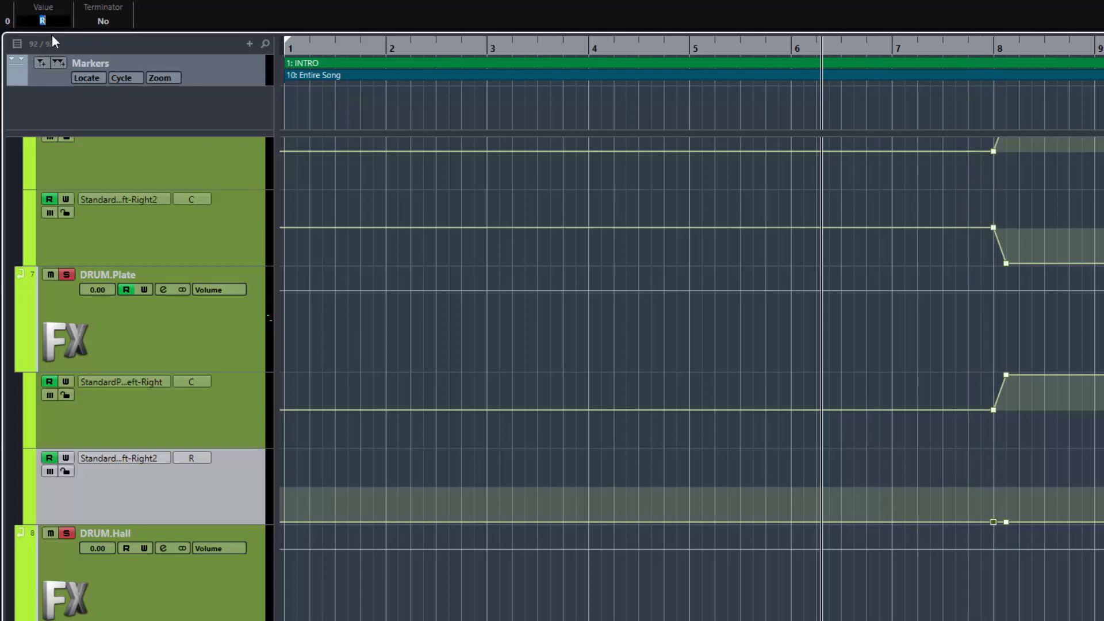
pyautogui.write('C')
pyautogui.press('Return')
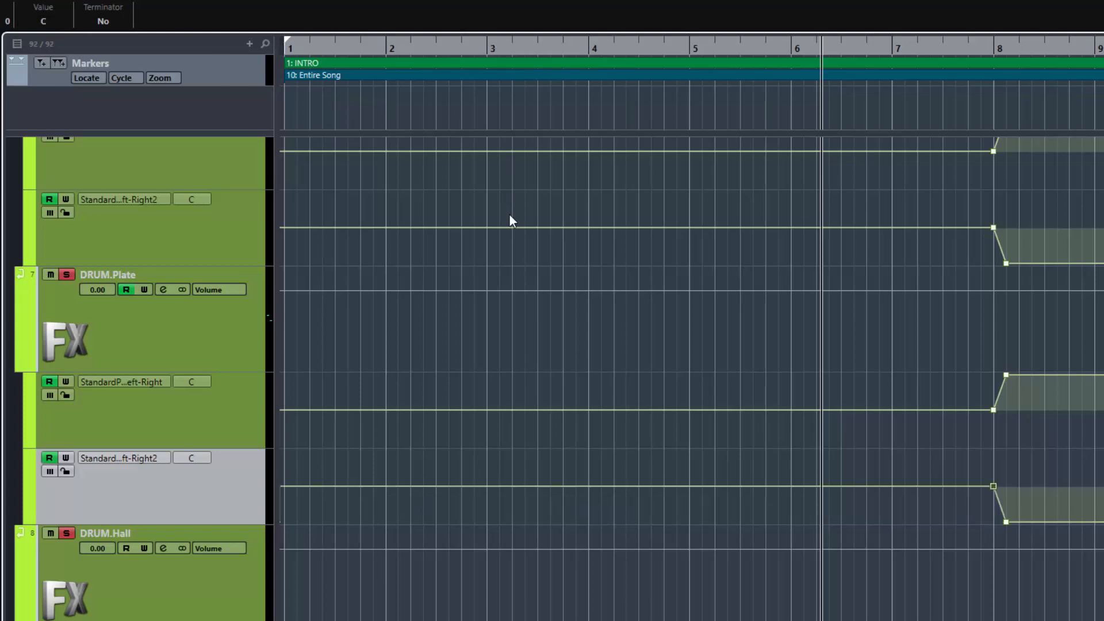
# - Play the soloed drums across bar 8 and again from bar 4 to check the pan automation on the effects tracks
pyautogui.click(66, 275)
pyautogui.click(67, 275)
pyautogui.click(221, 310)
pyautogui.scroll(5, 488, 403)
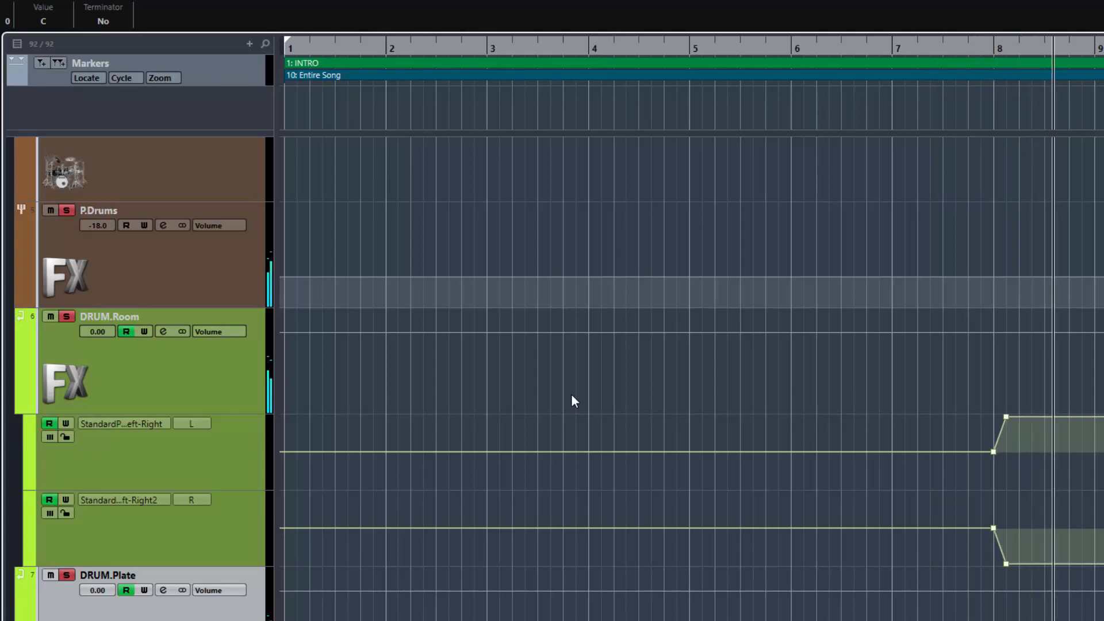
pyautogui.click(588, 113)
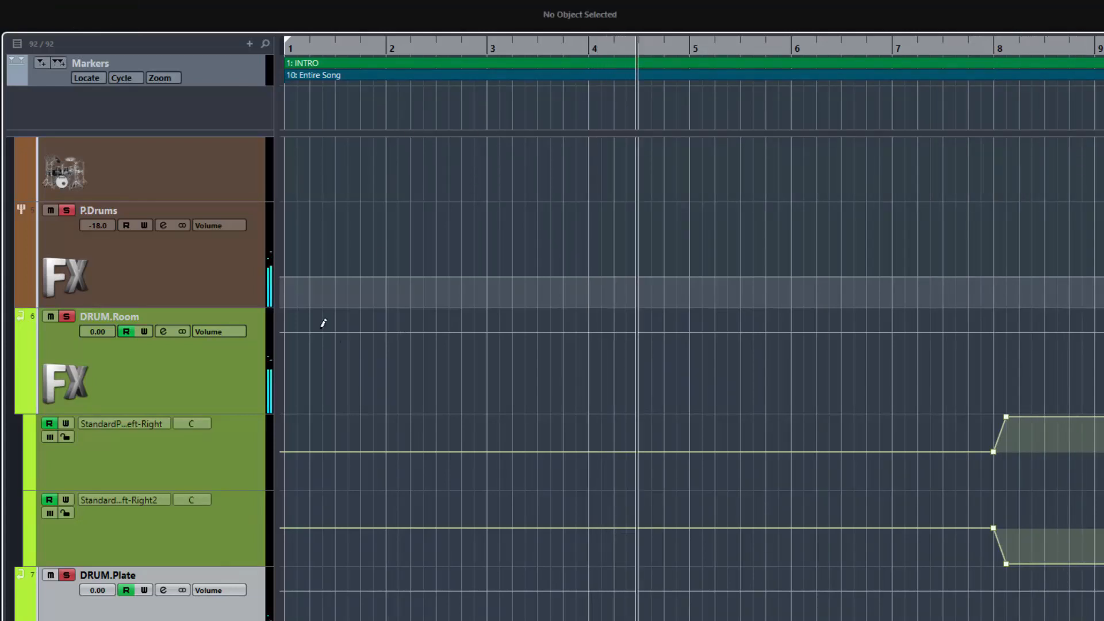
# - Hide the pan automation lanes of DRUM.Room, DRUM.Plate and Drums 1, and collapse the Drum Tracks folder
pyautogui.click(22, 405)
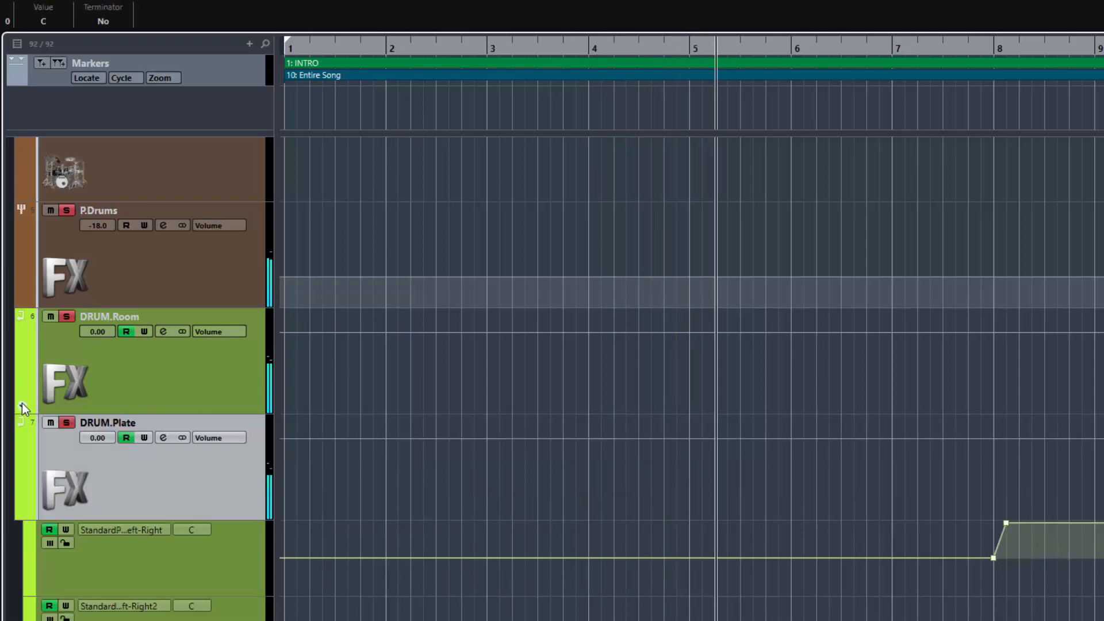
pyautogui.click(21, 513)
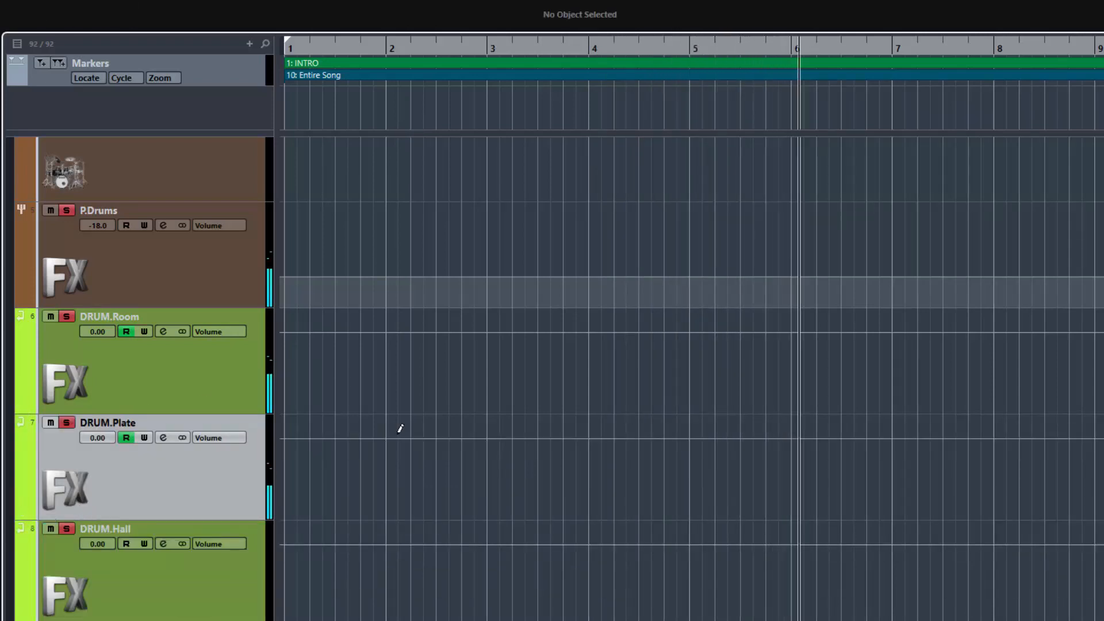
pyautogui.scroll(6, 396, 433)
pyautogui.scroll(3, 399, 436)
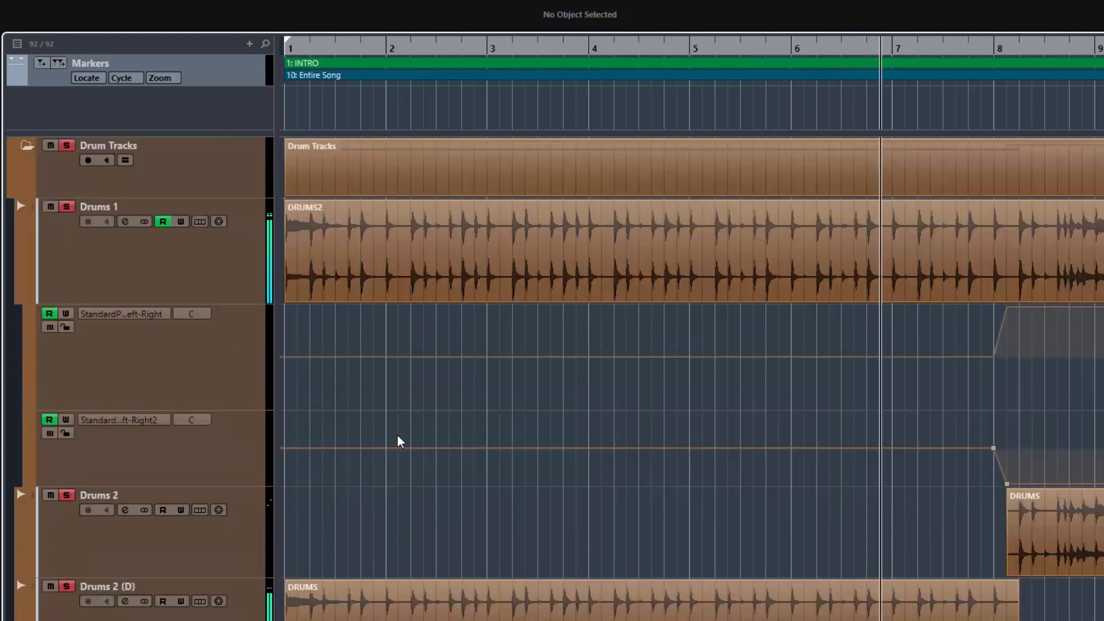
pyautogui.click(22, 296)
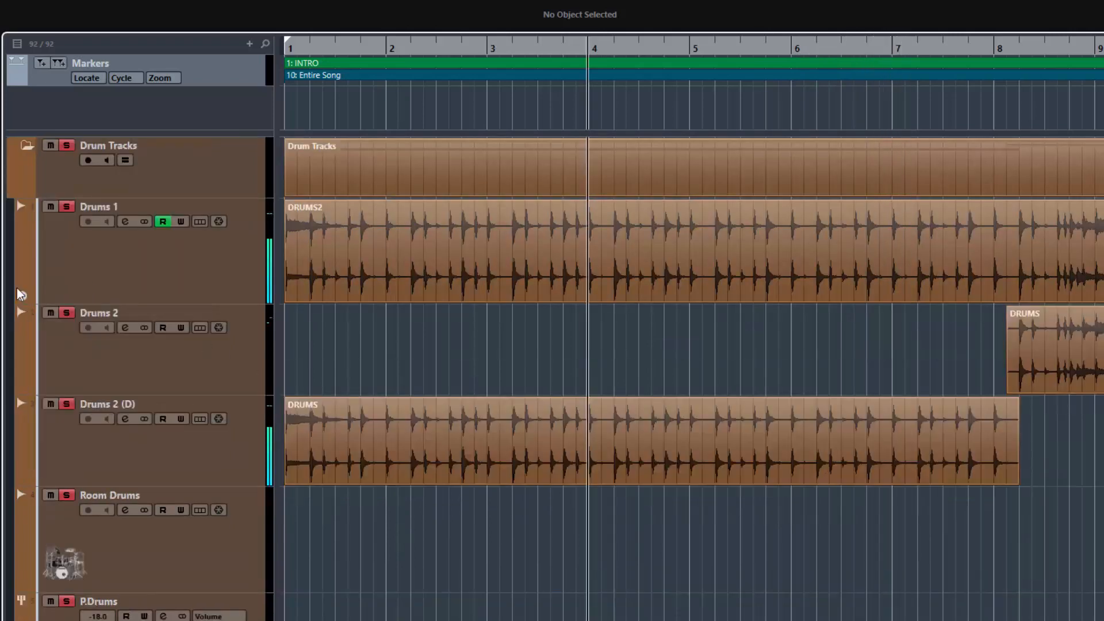
pyautogui.click(26, 149)
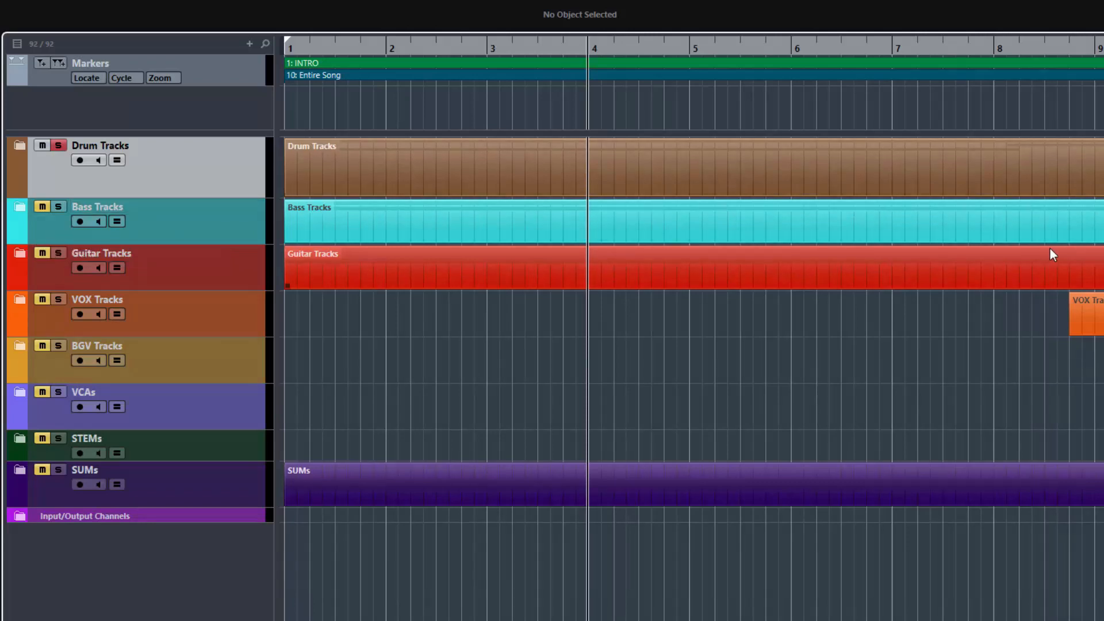
# - Open the Bass Tracks folder, take the drums off solo, and play BASS 1 and BASS 2 soloed
pyautogui.click(21, 207)
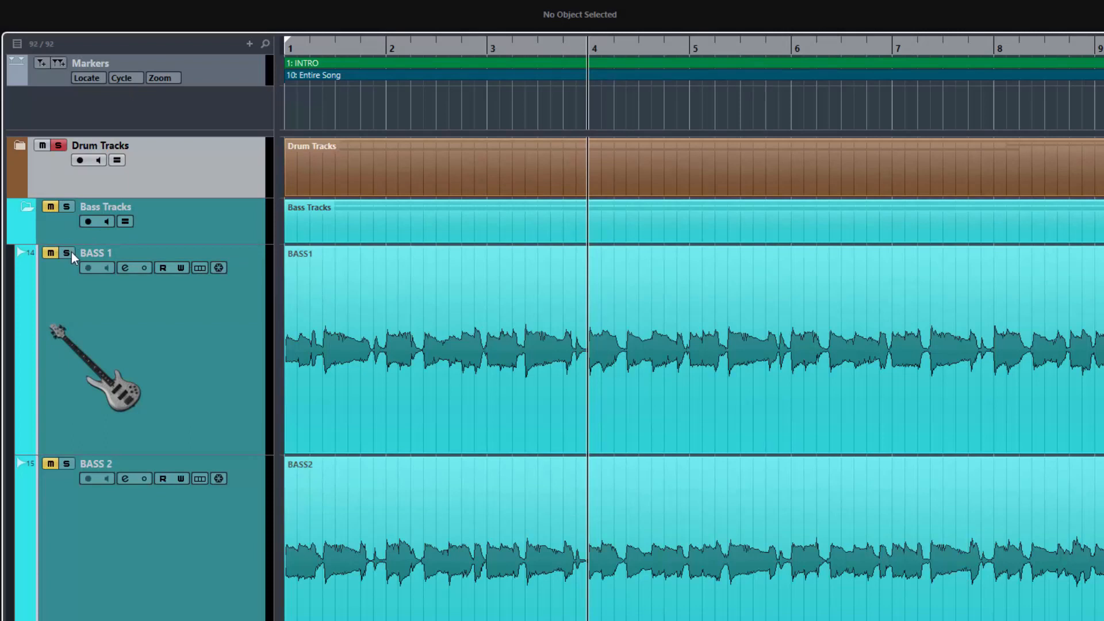
pyautogui.click(59, 146)
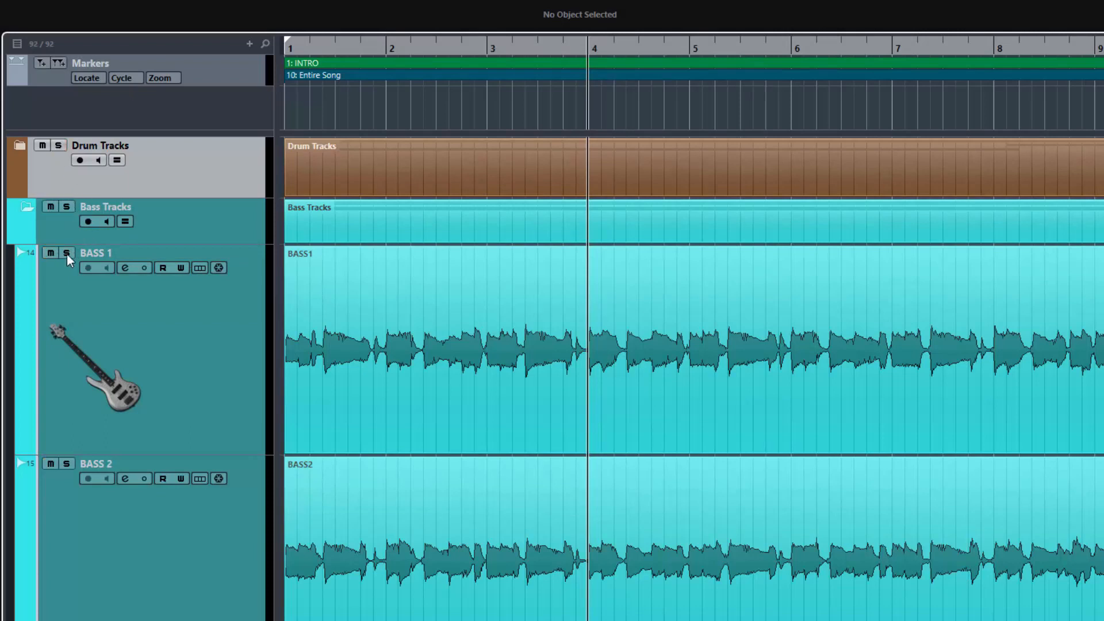
pyautogui.click(67, 253)
pyautogui.click(67, 464)
pyautogui.scroll(-3, 71, 467)
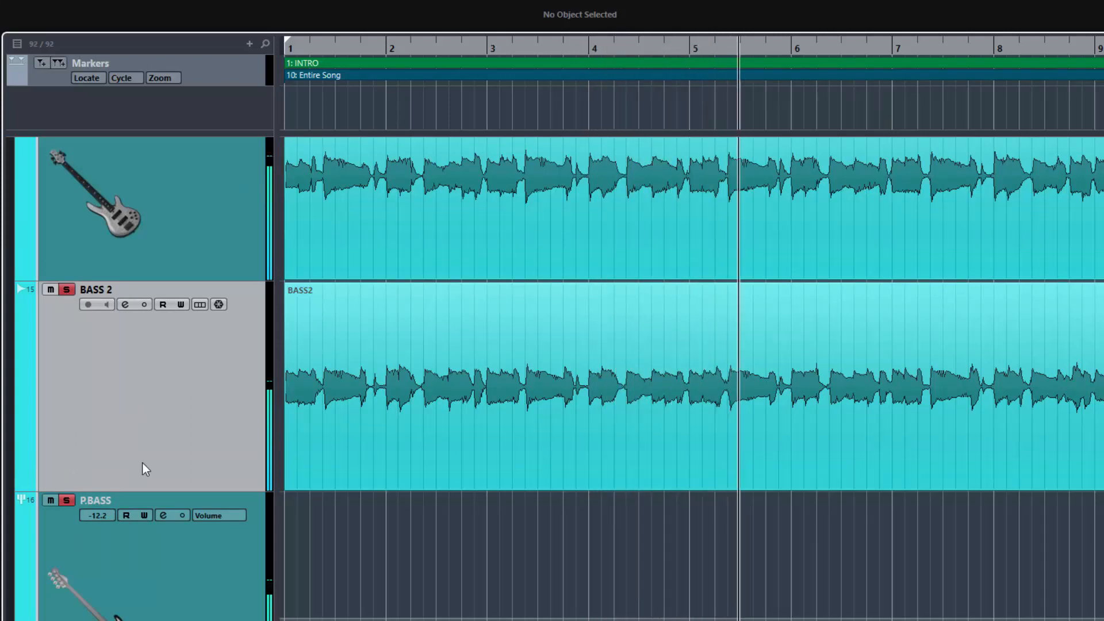
# - Stop playback, enable automation writing on BASS.Room, and place the playhead just after bar 7
pyautogui.press('space')
pyautogui.scroll(-7, 324, 430)
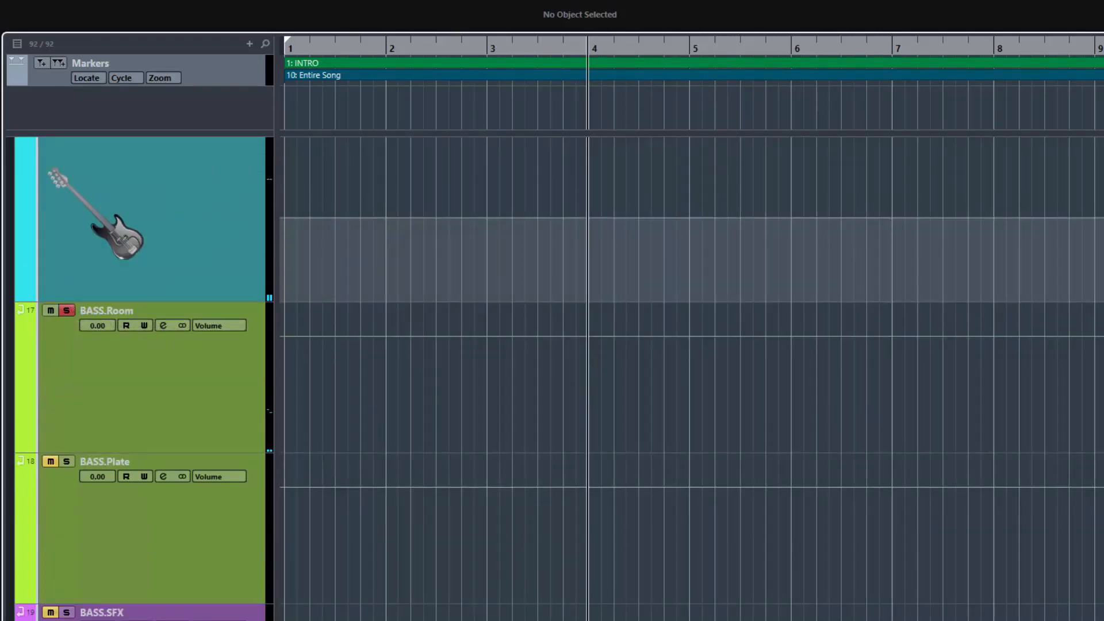
pyautogui.click(145, 326)
pyautogui.click(918, 47)
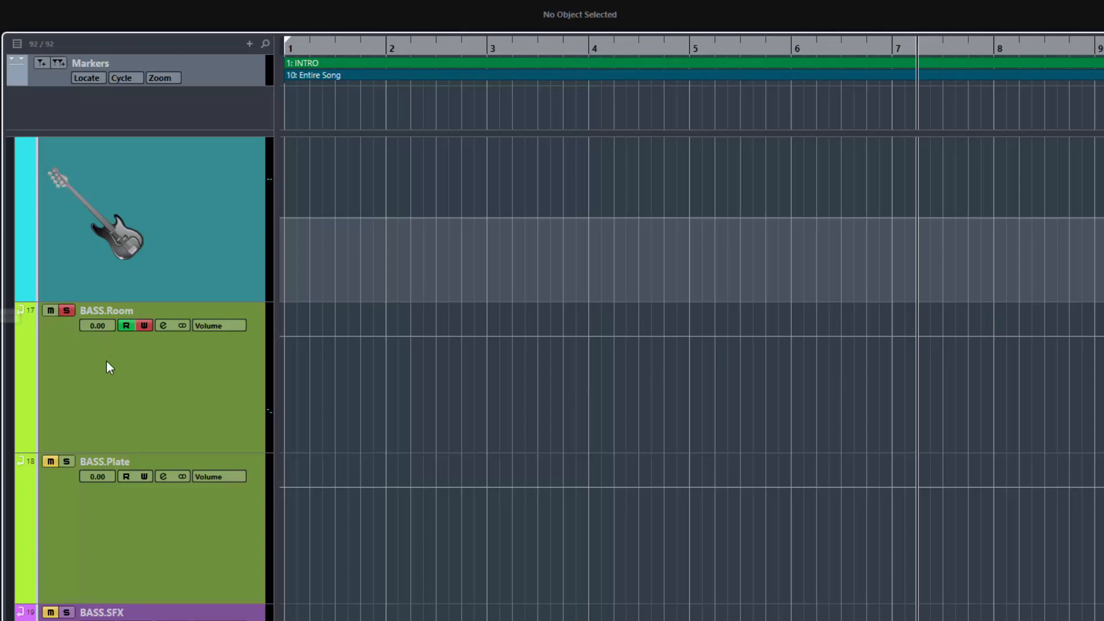
pyautogui.click(117, 385)
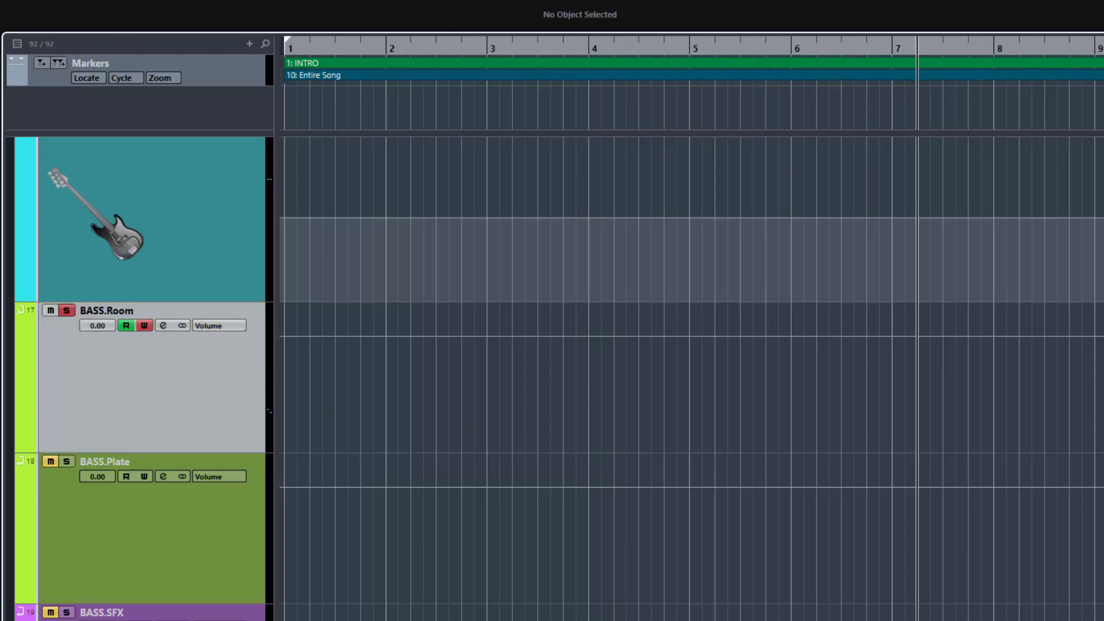
# - Move BASS.Room's left and right pan points to bar 8 and just after it, setting the first point of each to C
pyautogui.click(204, 244)
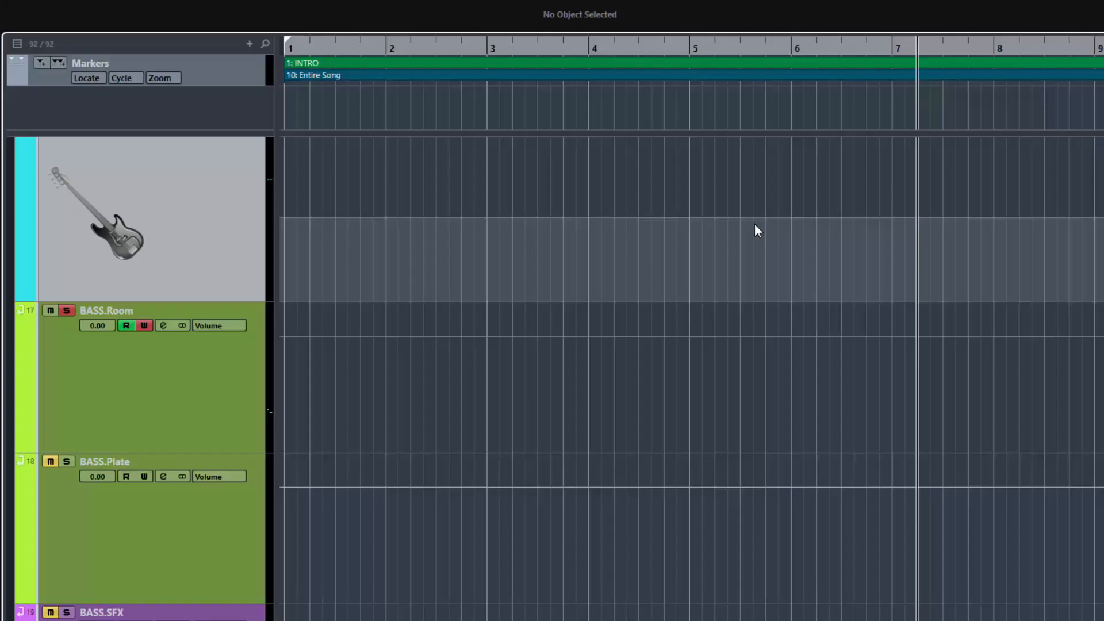
pyautogui.click(54, 173)
pyautogui.click(1006, 231)
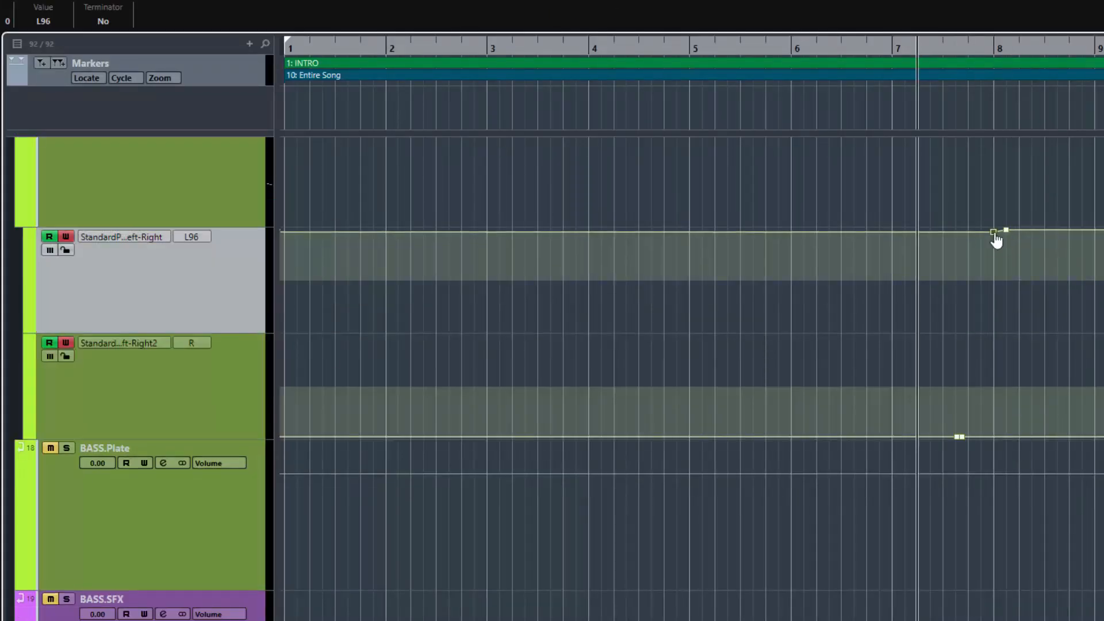
pyautogui.click(993, 280)
pyautogui.click(1006, 437)
pyautogui.click(993, 386)
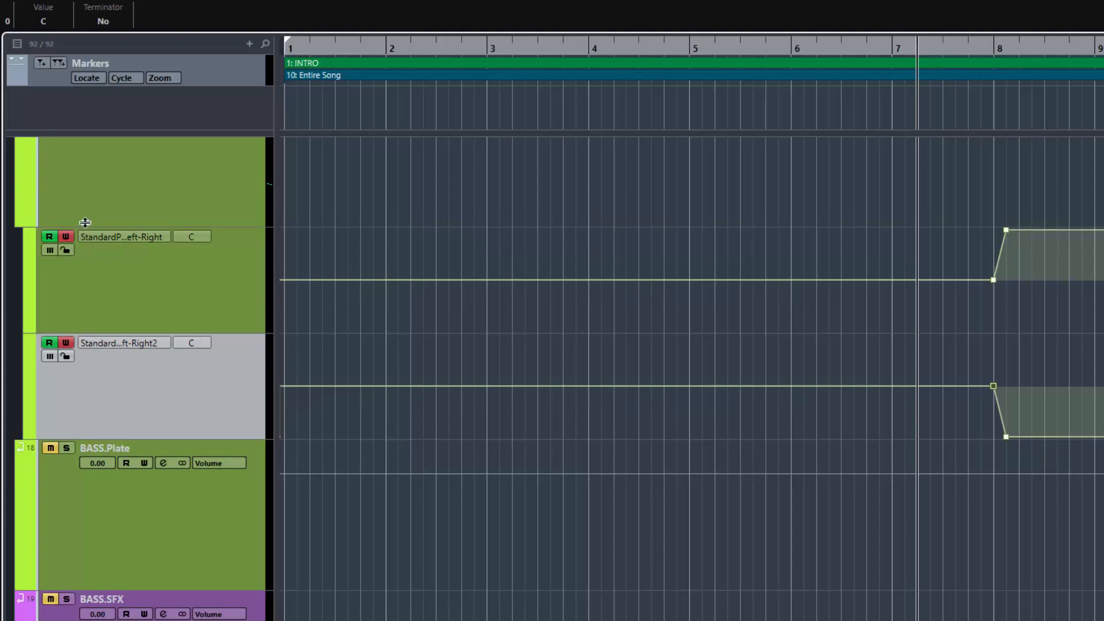
# - Turn off automation writing on BASS.Room and play the soloed bass across bar 8 to check the panning
pyautogui.scroll(2, 168, 189)
pyautogui.click(144, 200)
pyautogui.scroll(4, 85, 254)
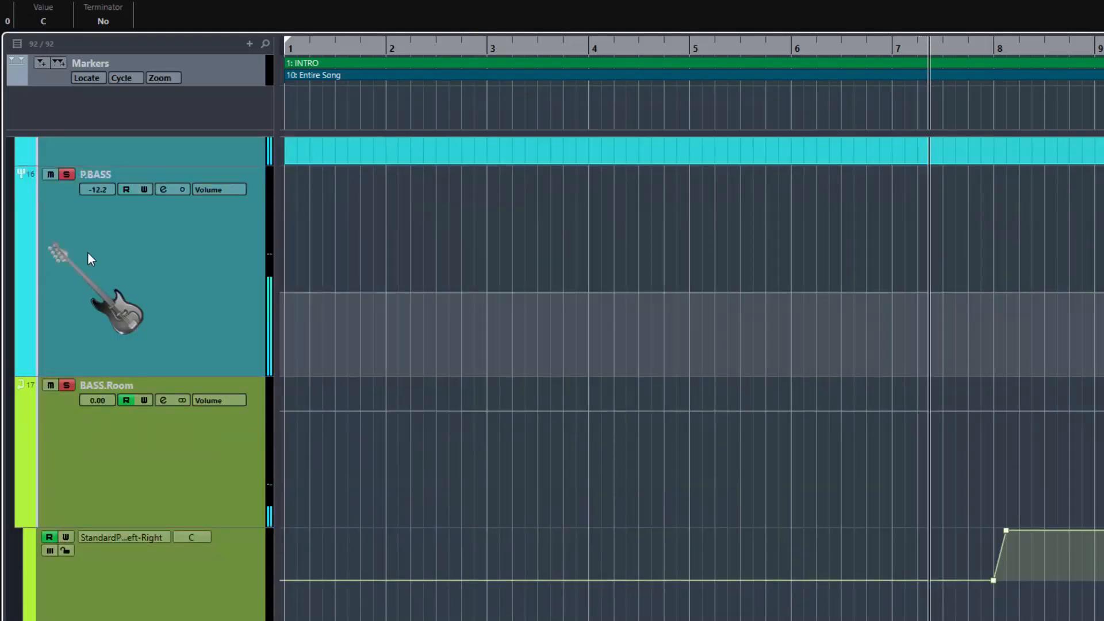
pyautogui.scroll(-4, 117, 253)
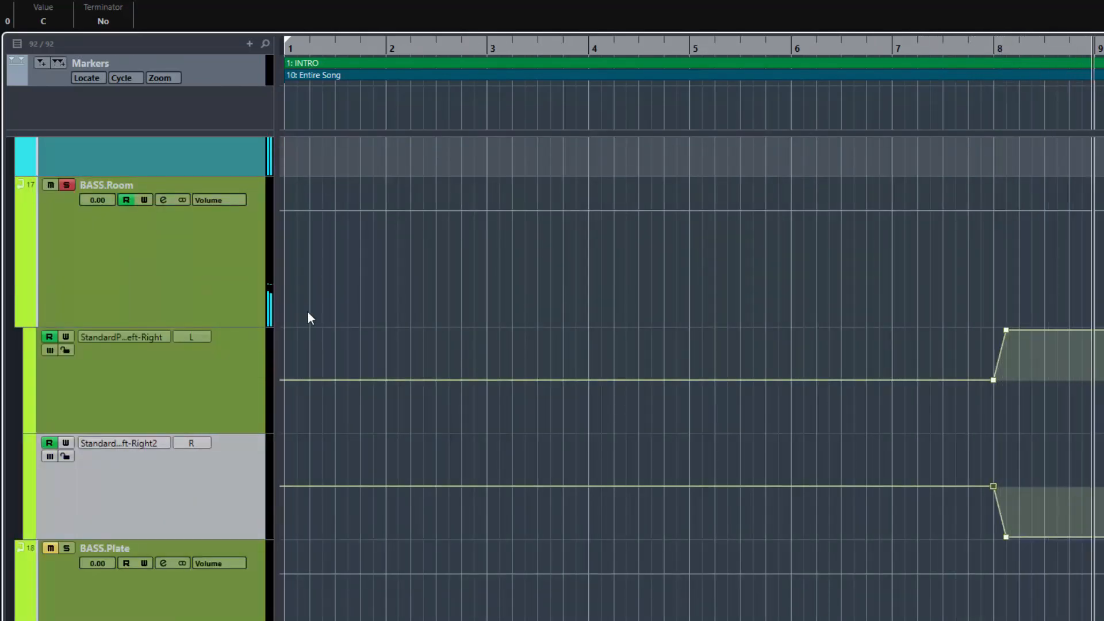
pyautogui.press('space')
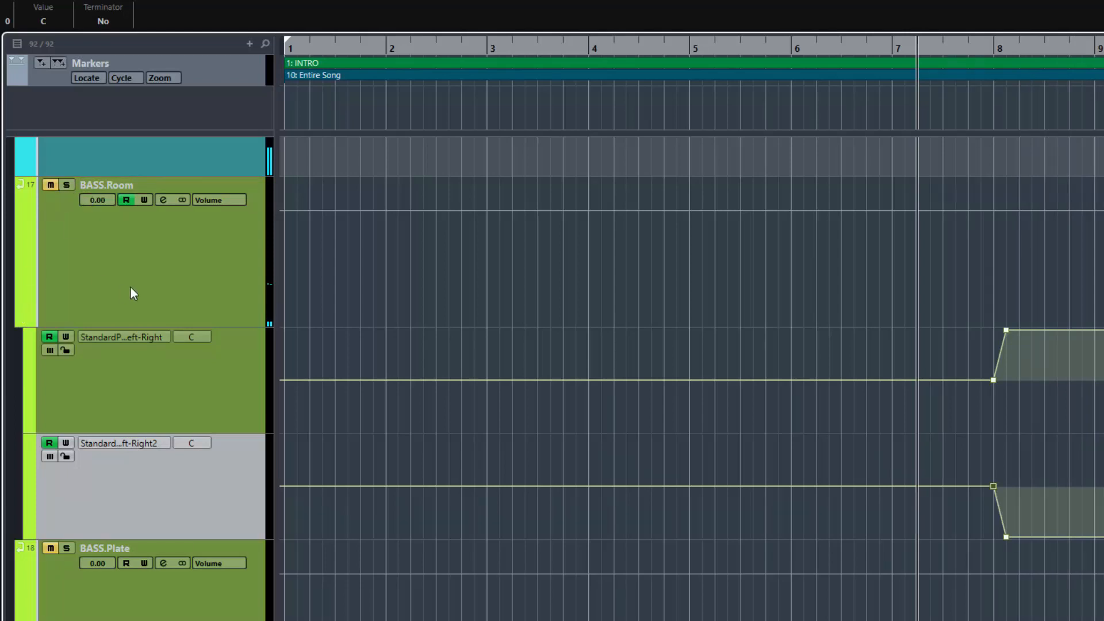
# - Restore BASS.Room after comparing it, take BASS 1 and BASS 2 off solo, and collapse the Bass Tracks folder
pyautogui.click(66, 186)
pyautogui.scroll(6, 320, 265)
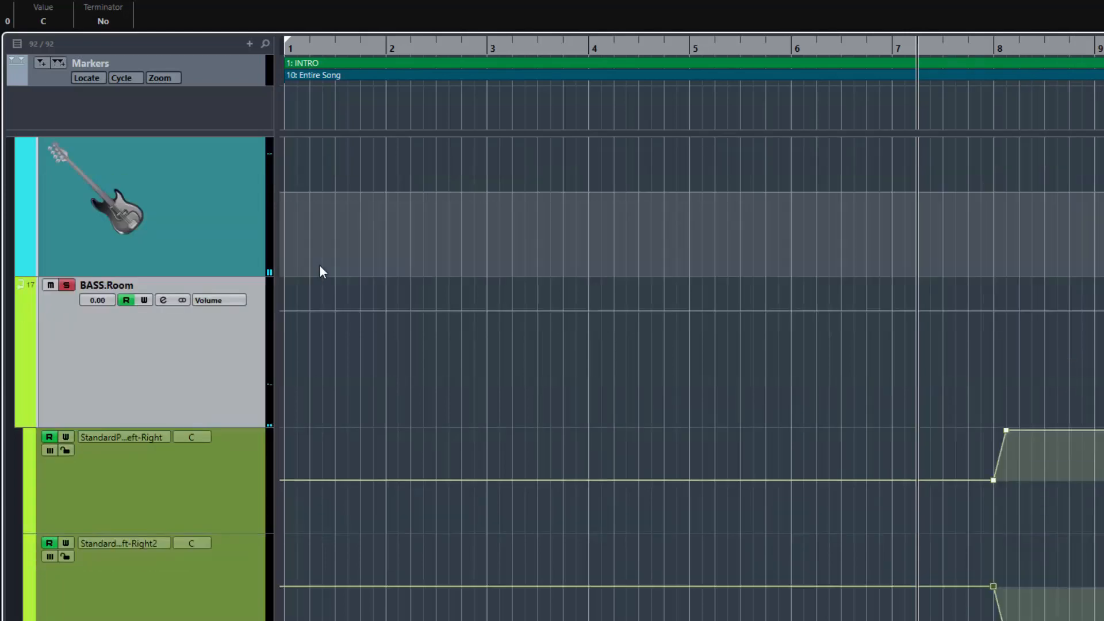
pyautogui.scroll(6, 195, 270)
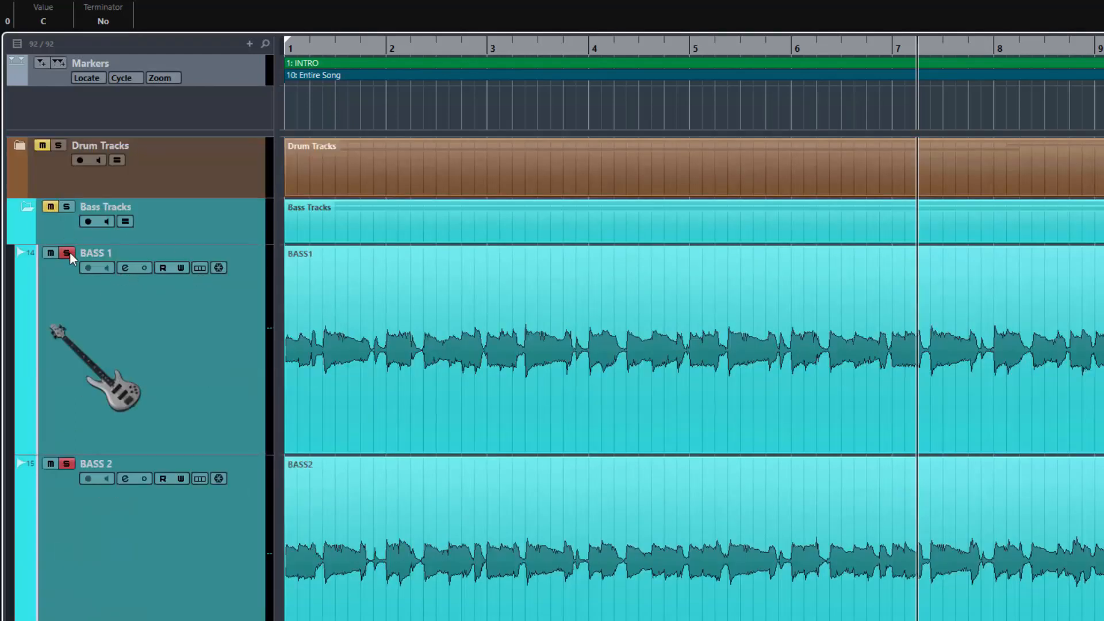
pyautogui.click(65, 465)
pyautogui.click(27, 207)
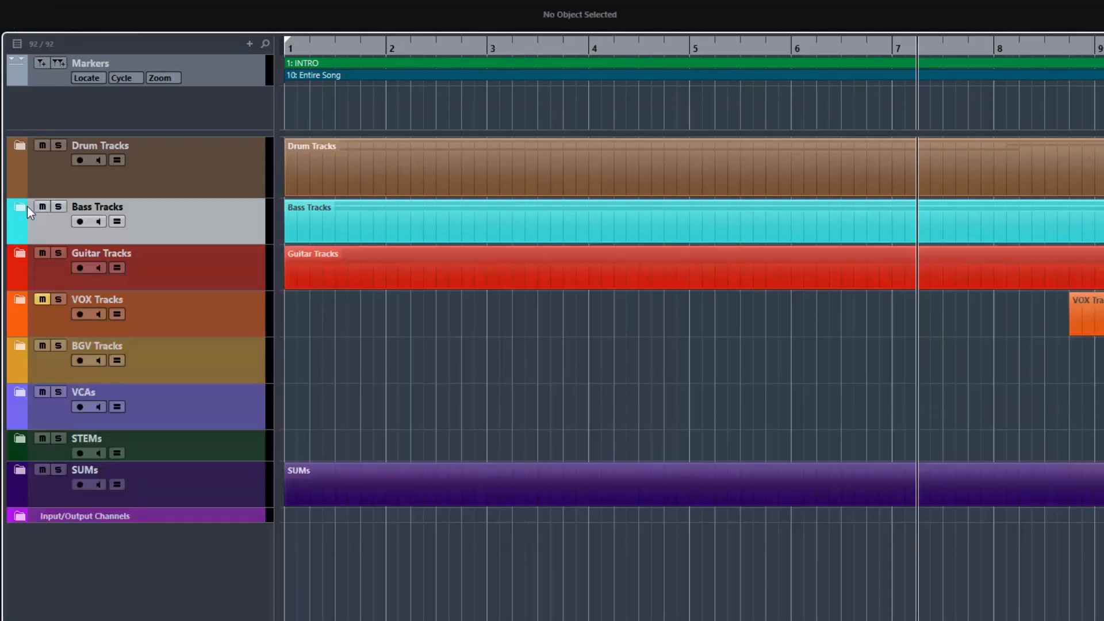
# - Open the Guitar Tracks folder and examine the guitar channels and their pan settings in the mixer
pyautogui.click(19, 254)
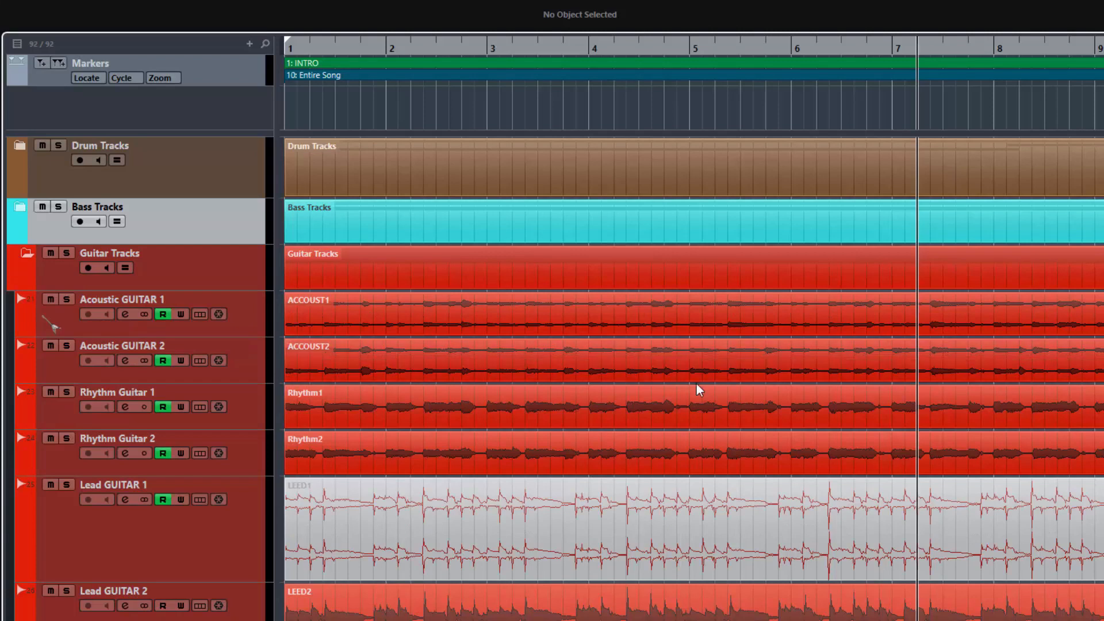
pyautogui.scroll(-2, 698, 383)
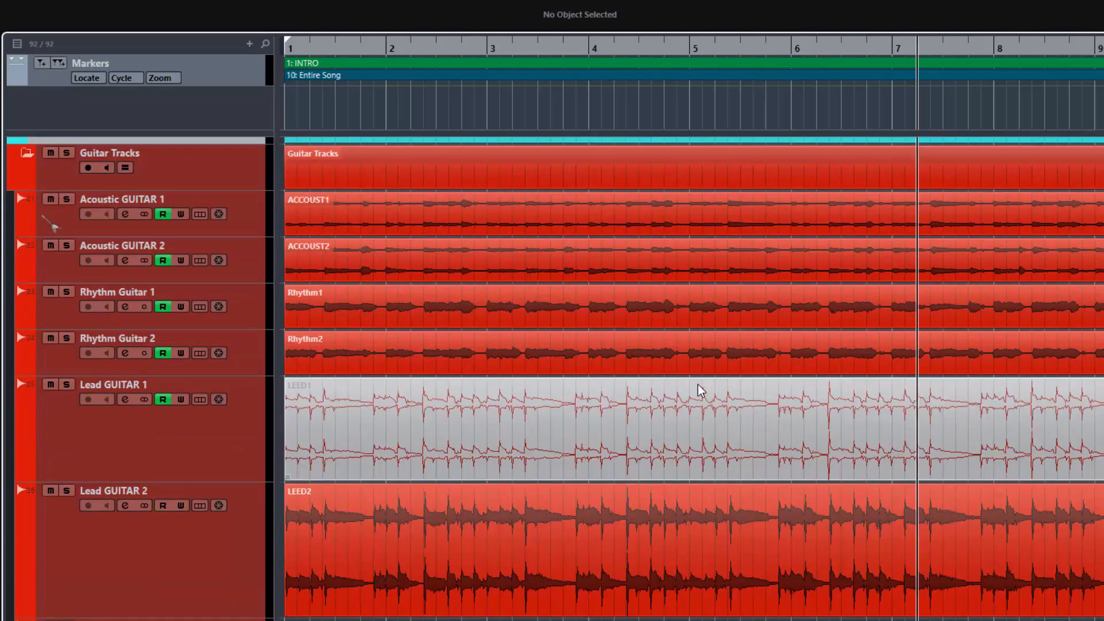
pyautogui.scroll(-2, 698, 384)
pyautogui.scroll(-2, 698, 383)
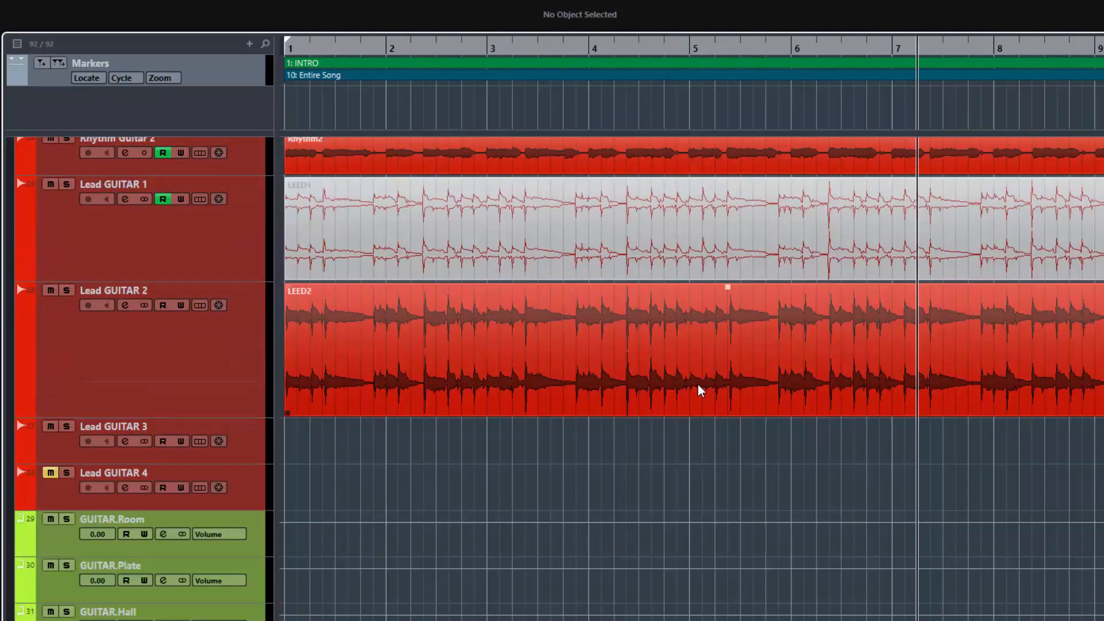
pyautogui.scroll(2, 698, 391)
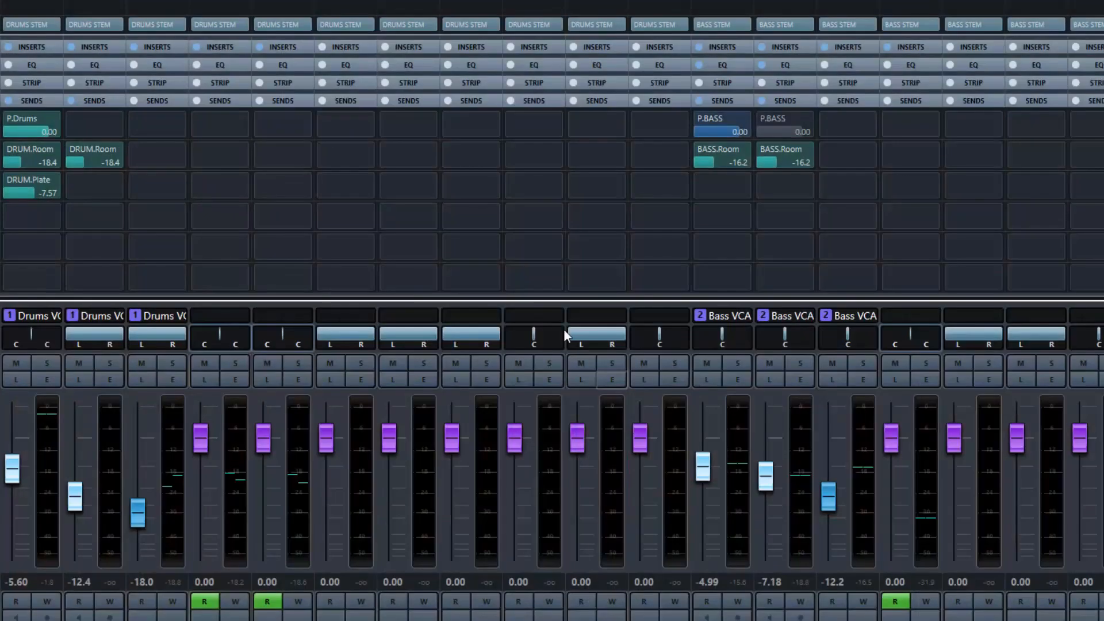
pyautogui.moveTo(564, 329); pyautogui.dragTo(785, 186)
pyautogui.hscroll(5, 552, 311)
pyautogui.hscroll(15, 552, 310)
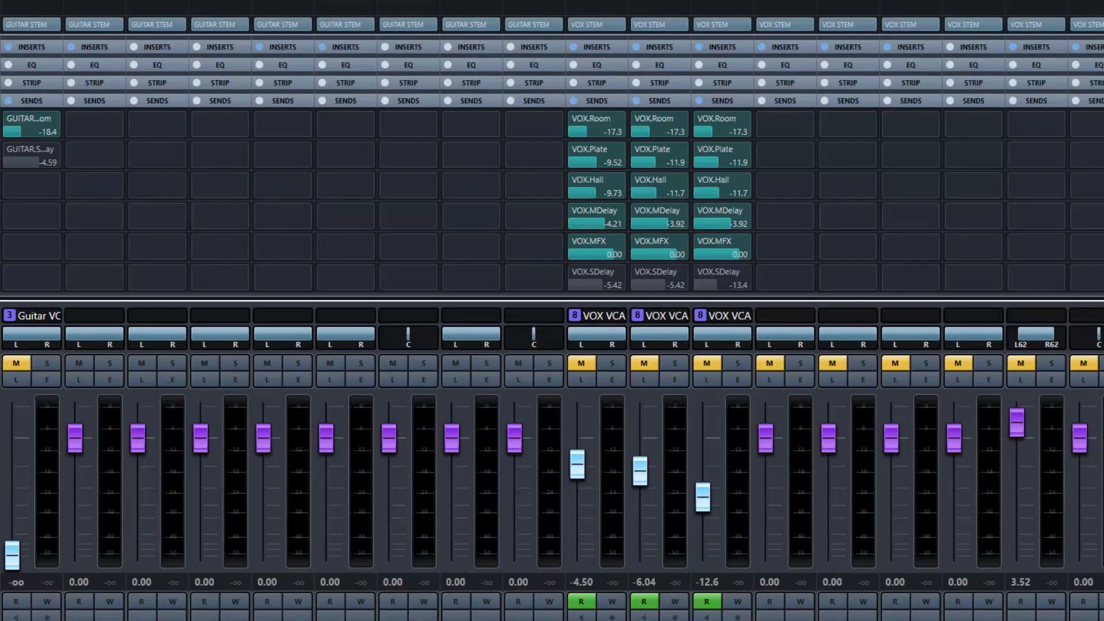
pyautogui.hscroll(-10, 552, 311)
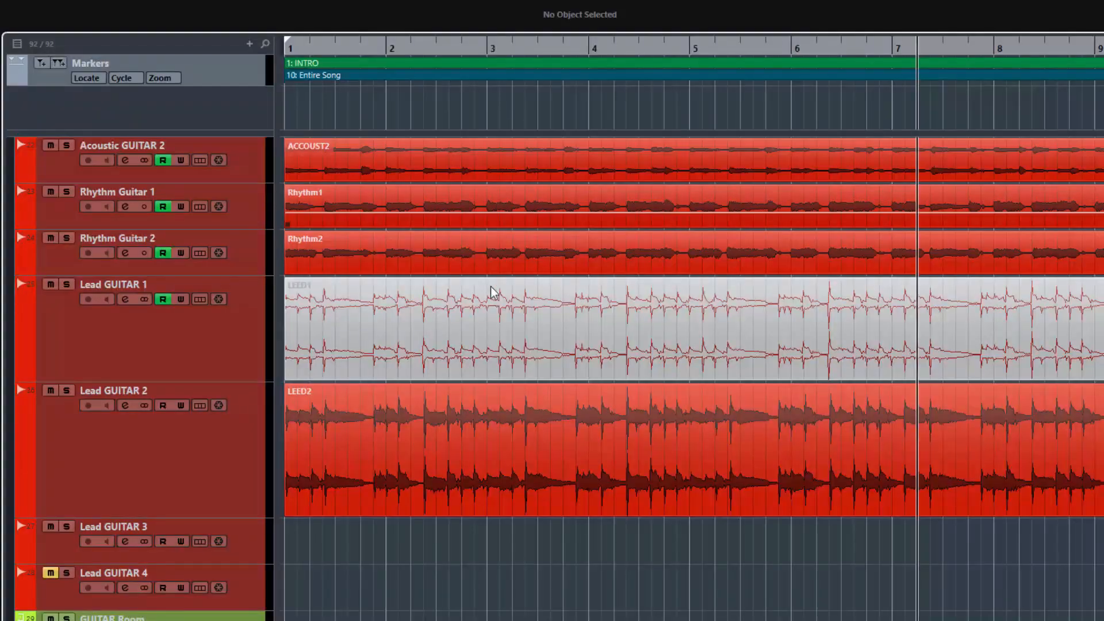
pyautogui.scroll(2, 740, 259)
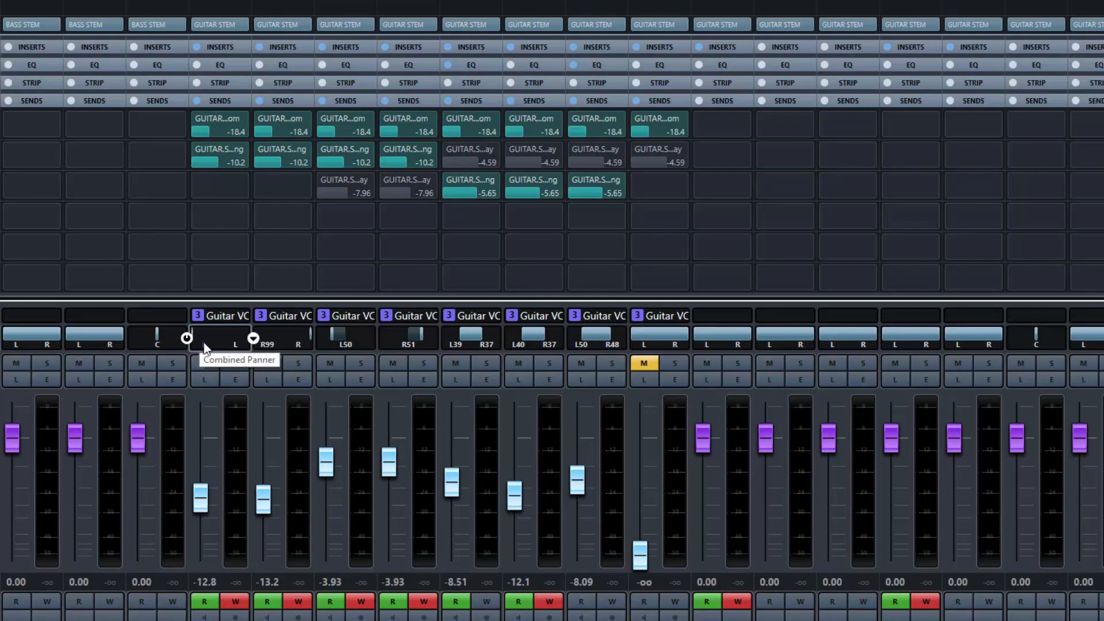
# - Write initial guitar pan automation, and move Acoustic GUITAR 1's right pan points to bar 8 and just after, setting the first to C
pyautogui.press('space')
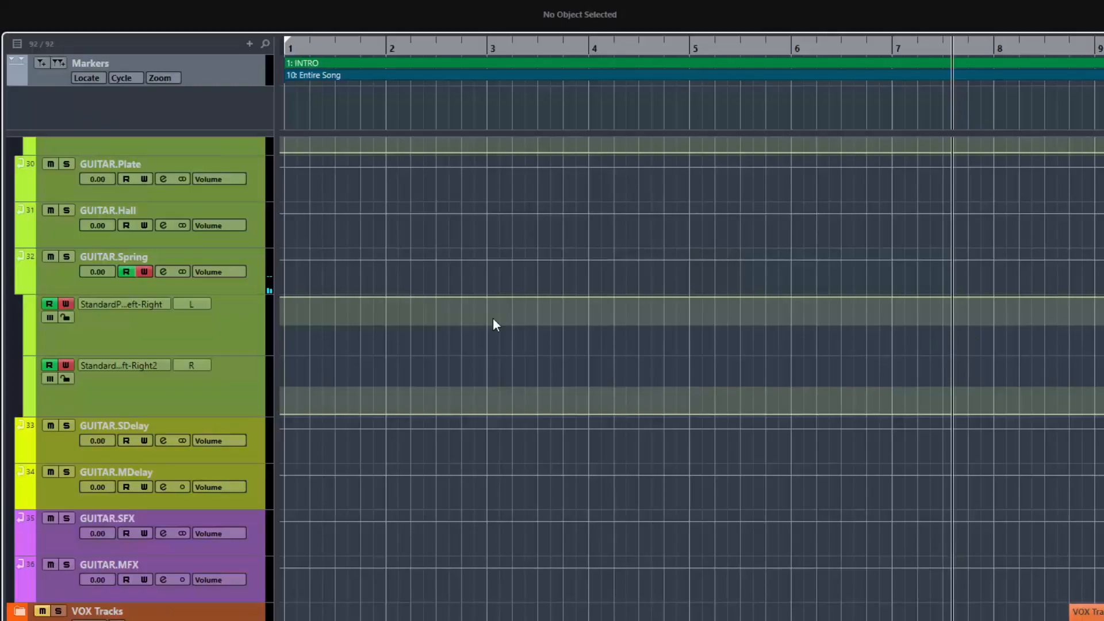
pyautogui.scroll(5, 494, 321)
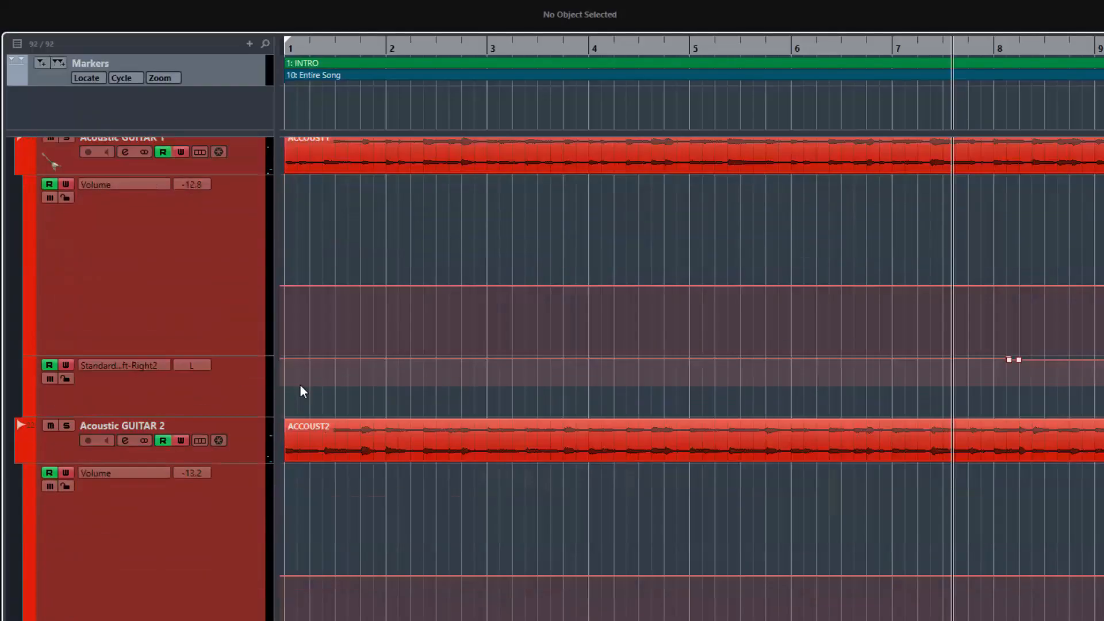
pyautogui.click(29, 243)
pyautogui.click(994, 240)
pyautogui.click(1007, 241)
pyautogui.click(46, 23)
pyautogui.write('c')
pyautogui.press('Return')
# - Move Acoustic GUITAR 2's left pan points to bar 8 and just after it, and set the second point to C
pyautogui.click(27, 348)
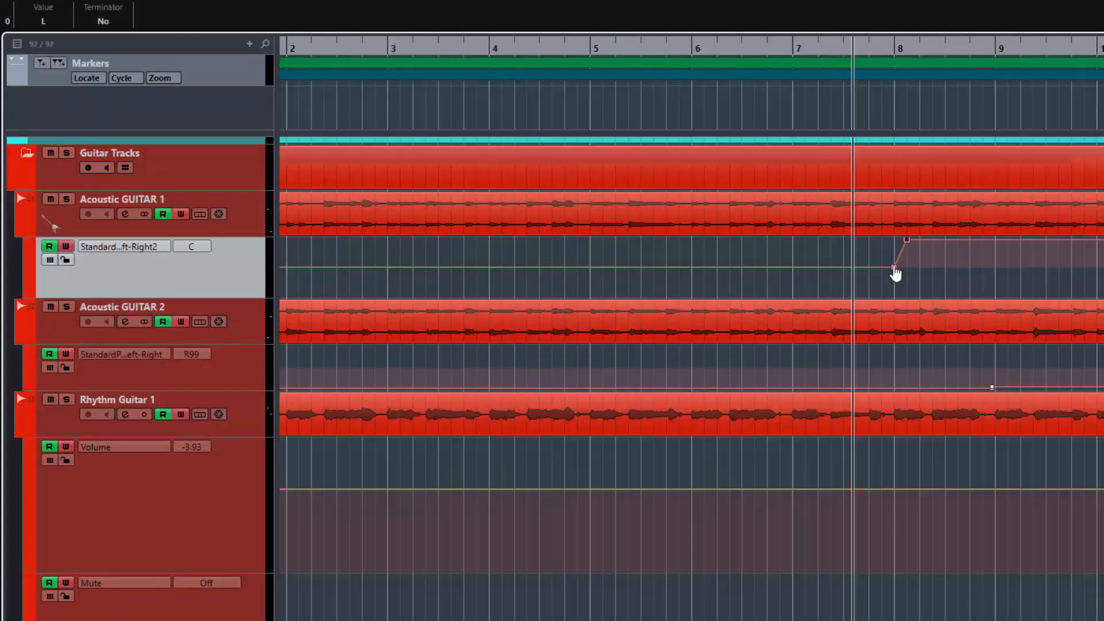
pyautogui.click(993, 388)
pyautogui.moveTo(994, 388); pyautogui.dragTo(907, 368)
pyautogui.click(45, 22)
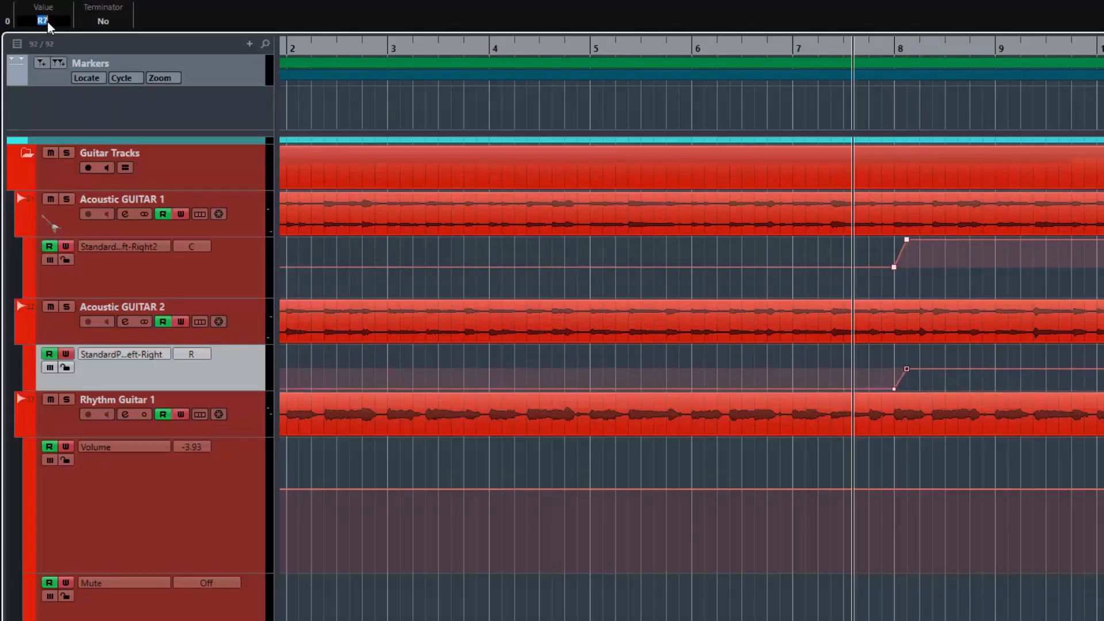
pyautogui.write('C')
pyautogui.press('Return')
# - Show only Rhythm Guitar 1's pan lane, move its points to bar 8 and just after it, and set the first to C
pyautogui.scroll(-3, 229, 400)
pyautogui.click(29, 346)
pyautogui.click(29, 347)
pyautogui.click(29, 347)
pyautogui.click(29, 454)
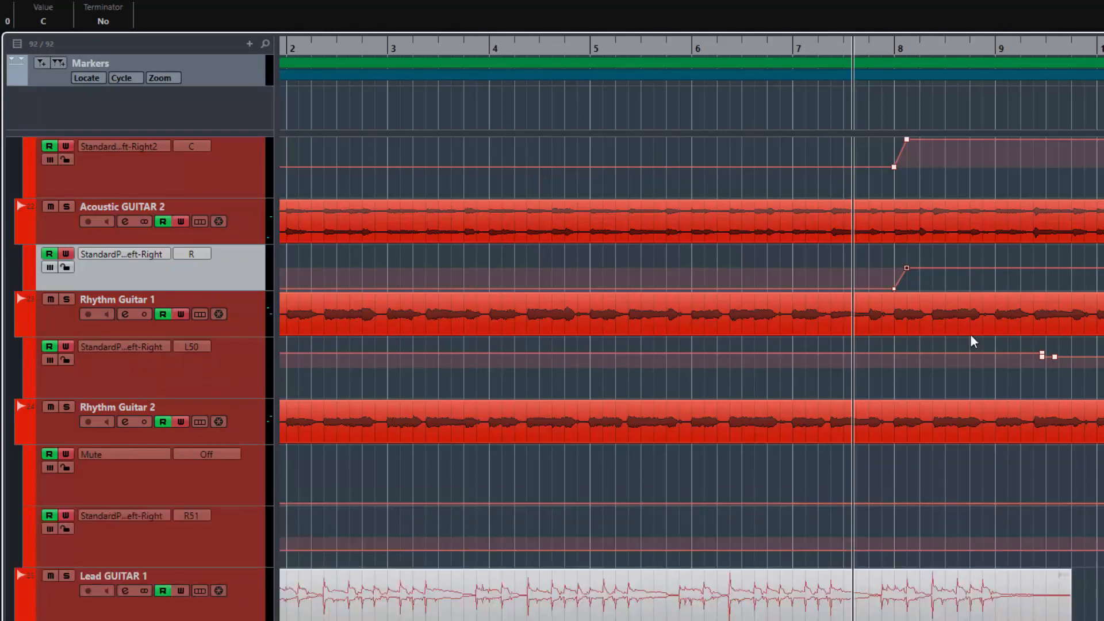
pyautogui.moveTo(1042, 353); pyautogui.dragTo(894, 353)
pyautogui.click(1055, 357)
pyautogui.moveTo(1044, 365); pyautogui.dragTo(908, 365)
pyautogui.click(893, 353)
pyautogui.click(43, 21)
pyautogui.write('C')
pyautogui.press('Return')
# - Move Rhythm Guitar 2's pan automation points to bar 8 and just after it, and set the first point to C
pyautogui.click(30, 451)
pyautogui.moveTo(1052, 489); pyautogui.dragTo(907, 486)
pyautogui.click(893, 479)
pyautogui.click(43, 21)
pyautogui.write('C')
pyautogui.press('Return')
# - Move Lead GUITAR 2's left pan automation points to bar 8 and just after it, and set the first point to C
pyautogui.scroll(-6, 474, 256)
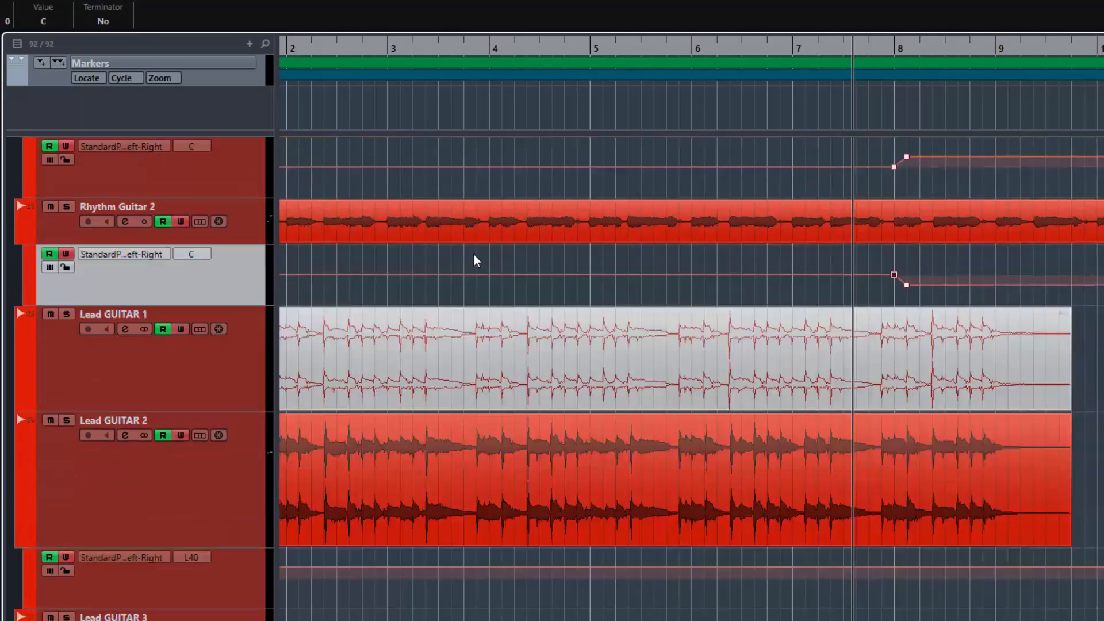
pyautogui.hscroll(1, 954, 396)
pyautogui.moveTo(1100, 371); pyautogui.dragTo(797, 367)
pyautogui.click(795, 369)
pyautogui.click(43, 20)
pyautogui.write('C')
pyautogui.press('Return')
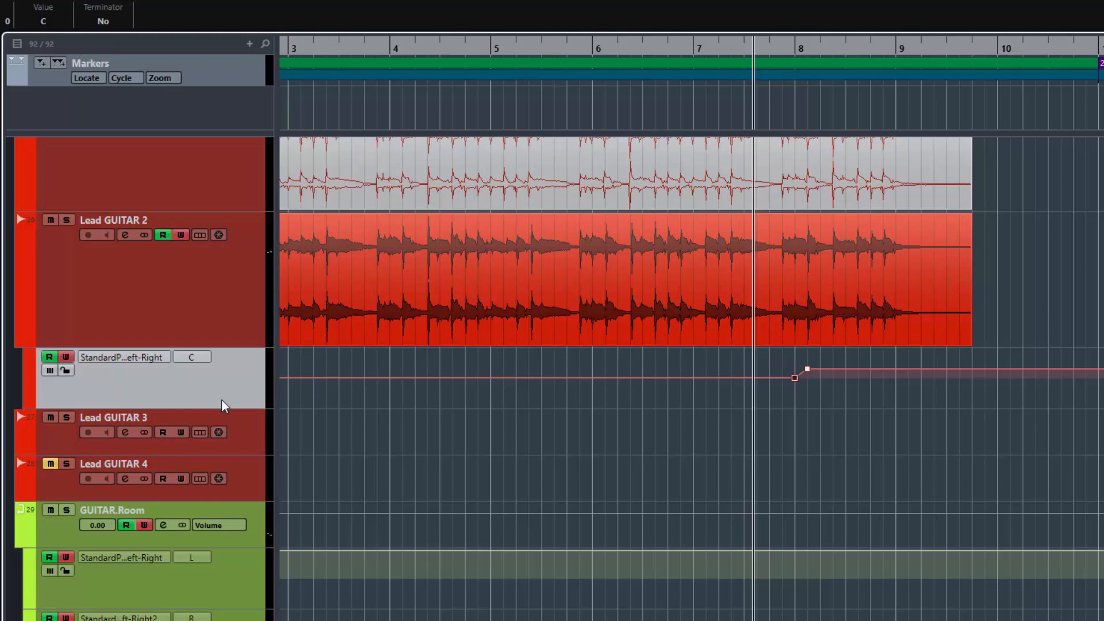
# - Move the left and right pan automation points of GUITAR.Room to bar 8 and just after it
pyautogui.scroll(-4, 222, 399)
pyautogui.hscroll(4, 1068, 397)
pyautogui.moveTo(1029, 441); pyautogui.dragTo(403, 439)
pyautogui.moveTo(1030, 379); pyautogui.dragTo(410, 375)
pyautogui.scroll(-2, 748, 403)
pyautogui.click(1030, 517)
pyautogui.hscroll(2, 930, 518)
pyautogui.moveTo(931, 512); pyautogui.dragTo(291, 531)
# - Move GUITAR.Spring's right pan automation points to bar 8 and just after it, and set the first point to C
pyautogui.scroll(-2, 978, 518)
pyautogui.moveTo(1029, 524); pyautogui.dragTo(611, 529)
pyautogui.click(599, 529)
pyautogui.click(44, 21)
pyautogui.write('C')
pyautogui.press('Return')
# - Place GUITAR.Spring's left pan automation points at bar 8 and just after it, and set the first point to C
pyautogui.click(611, 412)
pyautogui.moveTo(598, 412); pyautogui.dragTo(600, 430)
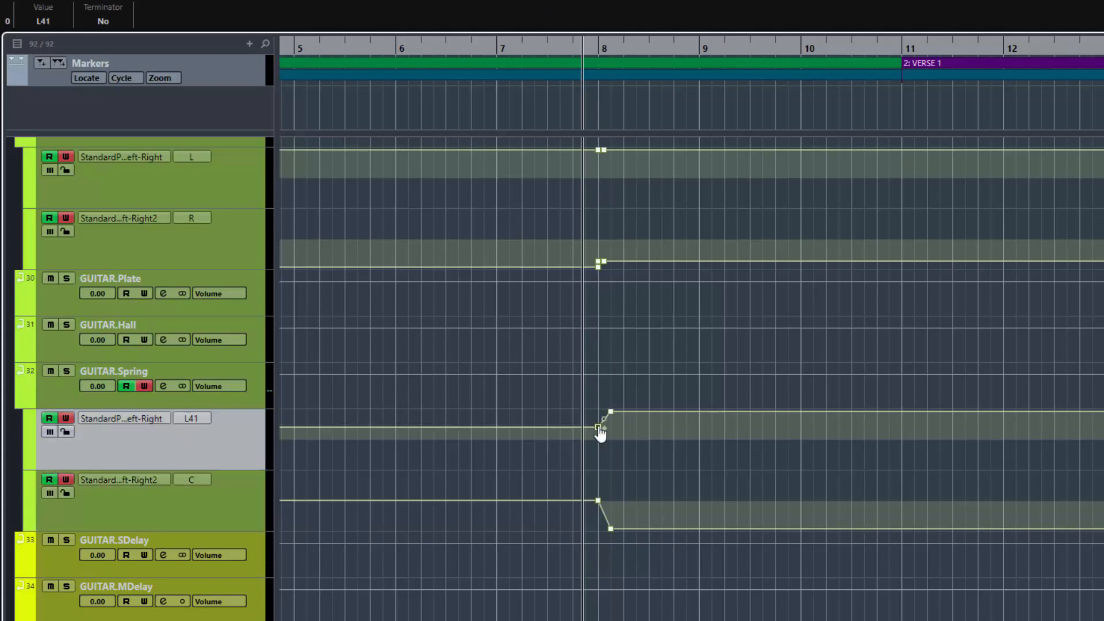
pyautogui.click(43, 22)
pyautogui.write('C')
pyautogui.press('Return')
# - Set the first pan automation points at bar 8 on both GUITAR.Room pan lanes to C
pyautogui.click(599, 267)
pyautogui.click(43, 22)
pyautogui.write('C')
pyautogui.scroll(3, 609, 378)
pyautogui.click(43, 23)
pyautogui.write('C')
pyautogui.press('Return')
# - Play the intro and check the guitar channels' pan positions in the mixer
pyautogui.scroll(5, 579, 507)
pyautogui.press('F3')
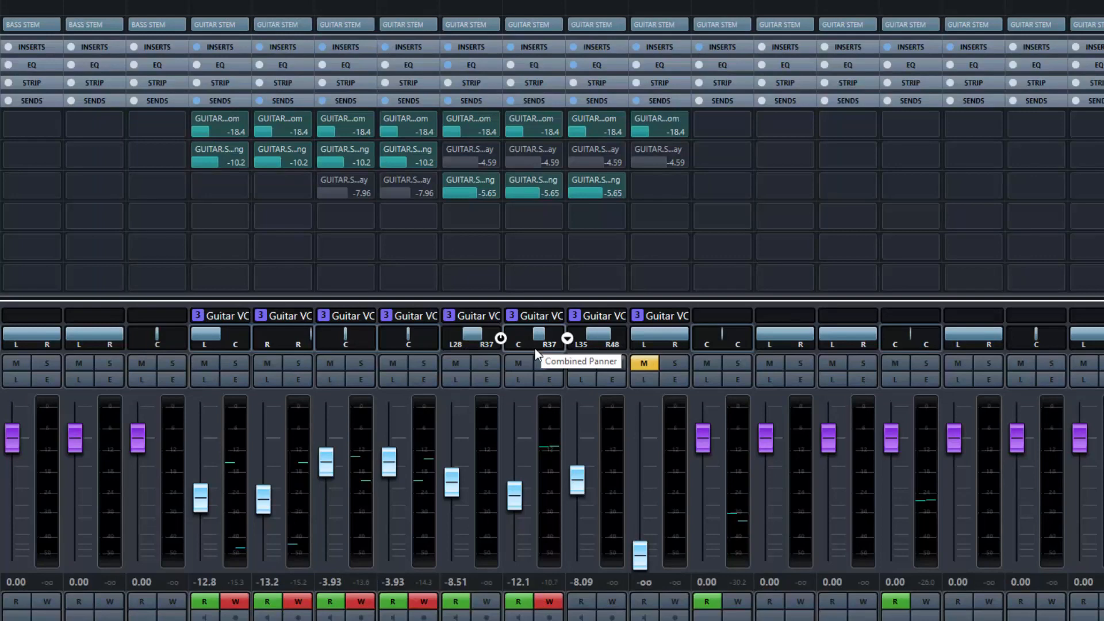
pyautogui.press('space')
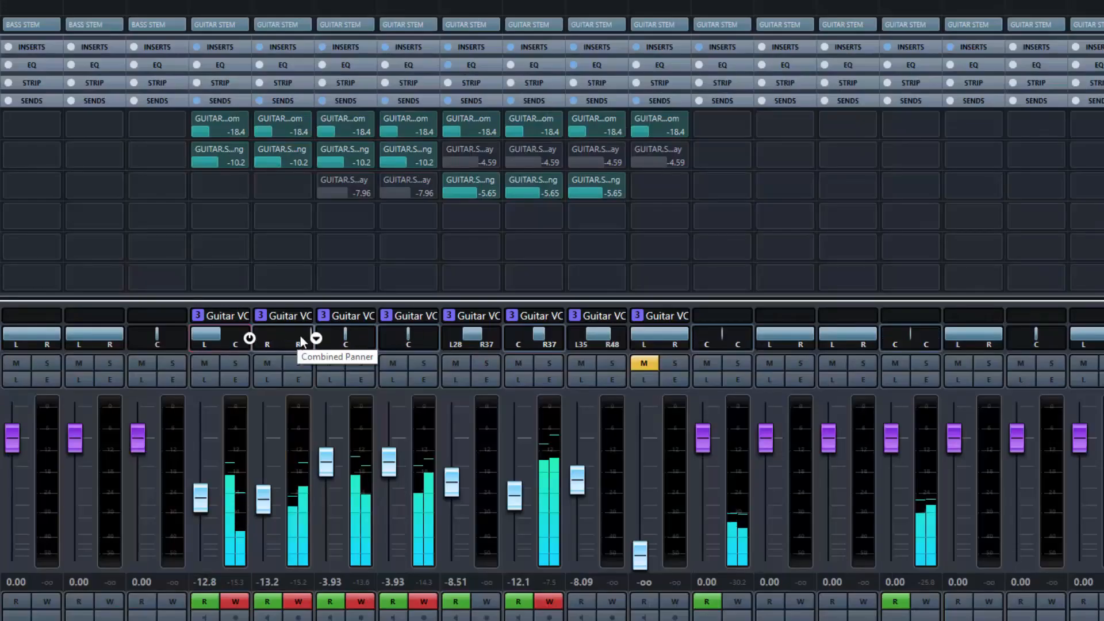
pyautogui.press('F3')
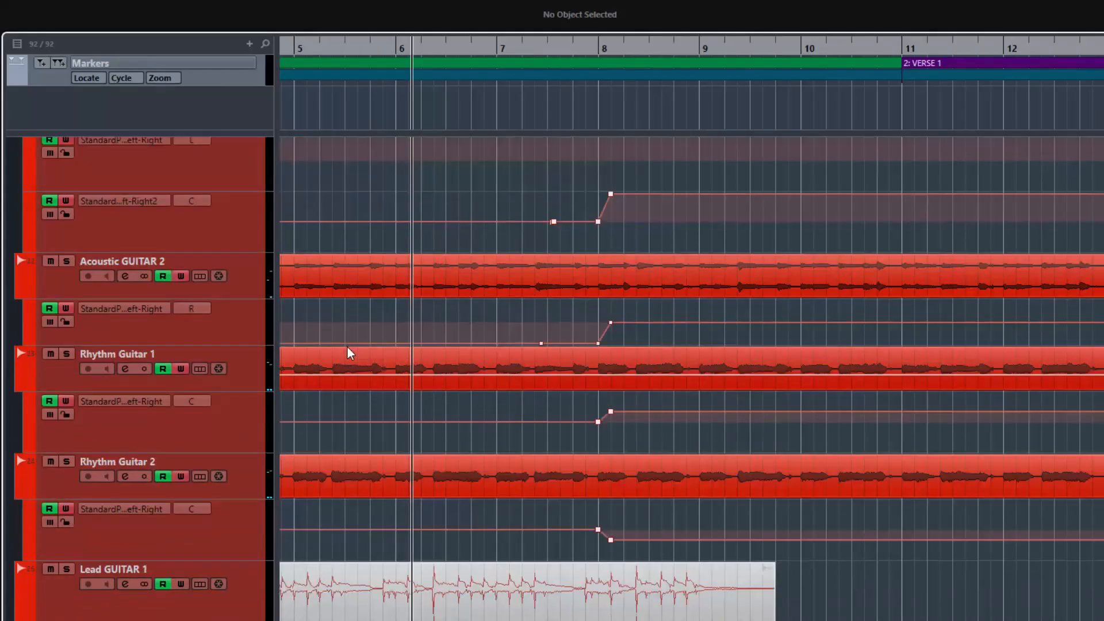
# - Set Acoustic GUITAR 1's left pan to C at bar 8, and remove stray points before bar 8 from both acoustic guitars' pan lanes
pyautogui.scroll(2, 567, 320)
pyautogui.click(554, 323)
pyautogui.moveTo(553, 234)
pyautogui.mouseDown()
pyautogui.moveTo(606, 234)
pyautogui.moveTo(547, 250)
pyautogui.mouseUp()
pyautogui.moveTo(554, 233); pyautogui.dragTo(598, 261)
pyautogui.click(547, 251)
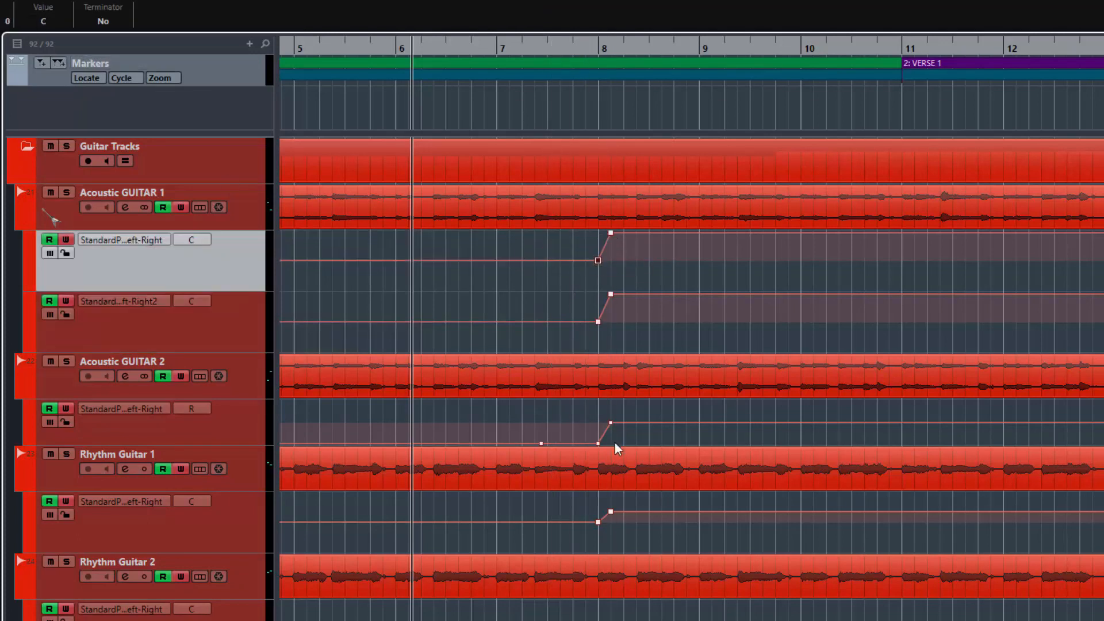
pyautogui.scroll(-2, 561, 333)
pyautogui.moveTo(598, 343); pyautogui.dragTo(592, 371)
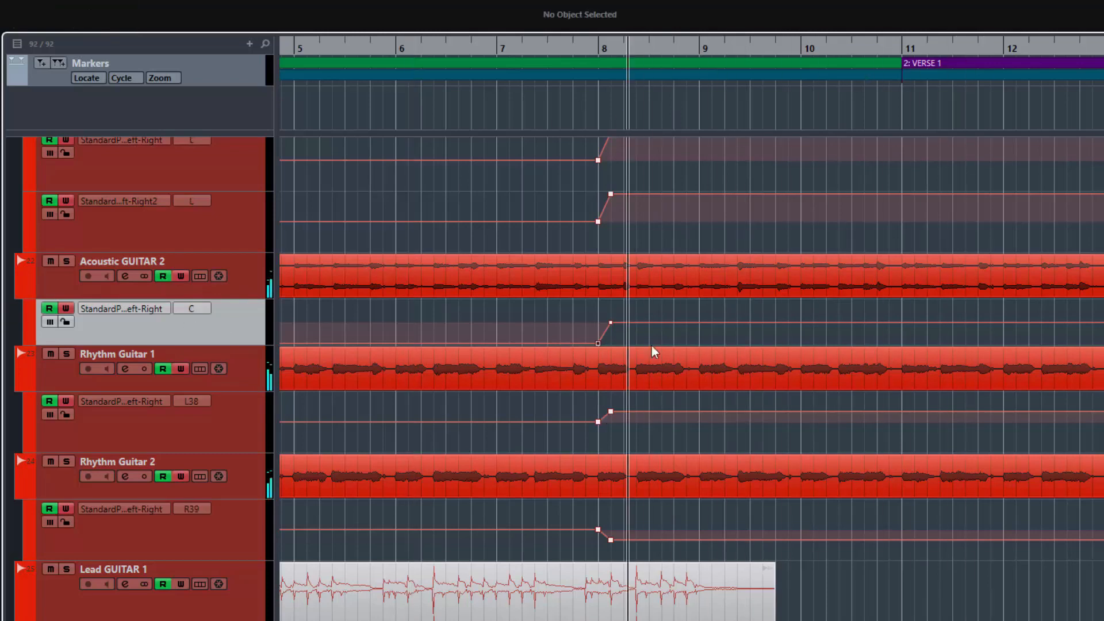
# - Remove the stray points before bar 8 from both Acoustic GUITAR 2 pan lanes, and set their first points at bar 8 to C
pyautogui.click(608, 326)
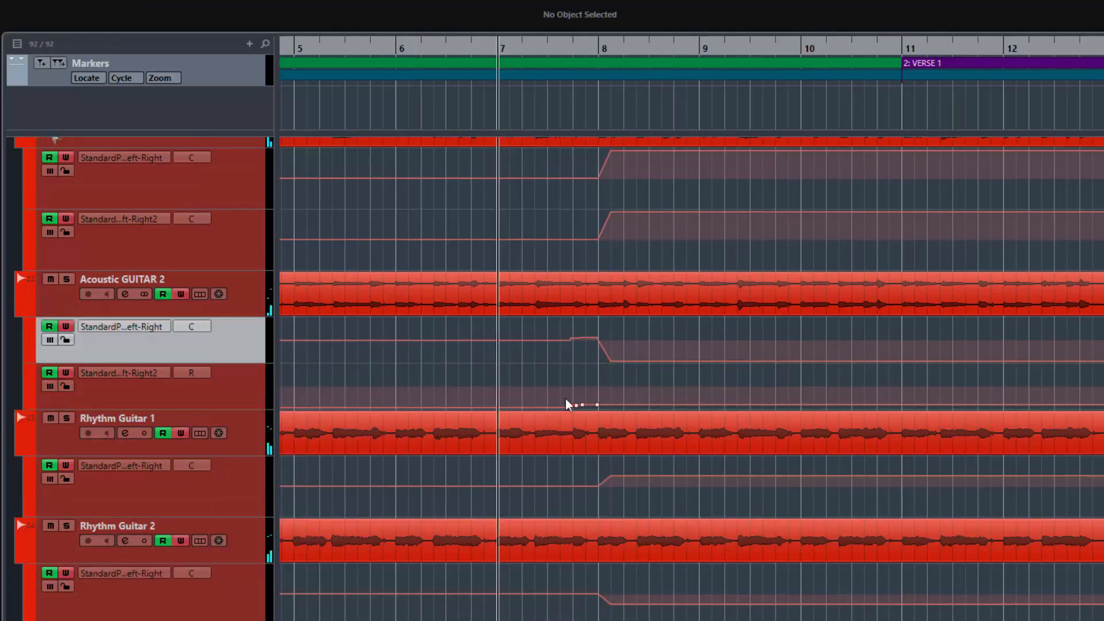
pyautogui.moveTo(598, 338); pyautogui.dragTo(598, 342)
pyautogui.moveTo(568, 333); pyautogui.dragTo(586, 347)
pyautogui.press('Delete')
pyautogui.moveTo(611, 405); pyautogui.dragTo(582, 408)
pyautogui.press('Delete')
pyautogui.click(50, 24)
pyautogui.write('c')
pyautogui.press('Return')
# - Move Lead GUITAR 2's right pan points to bar 8 and just after it, clearing the stray earlier point
pyautogui.scroll(-10, 508, 281)
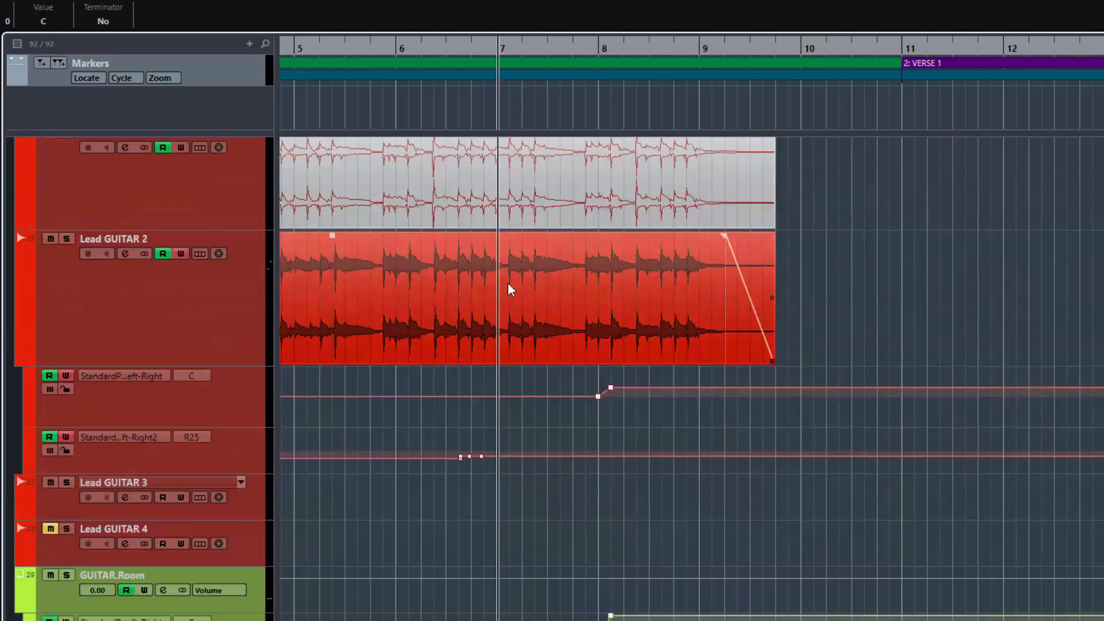
pyautogui.moveTo(482, 457); pyautogui.dragTo(610, 457)
pyautogui.moveTo(471, 458); pyautogui.dragTo(598, 452)
pyautogui.click(460, 458)
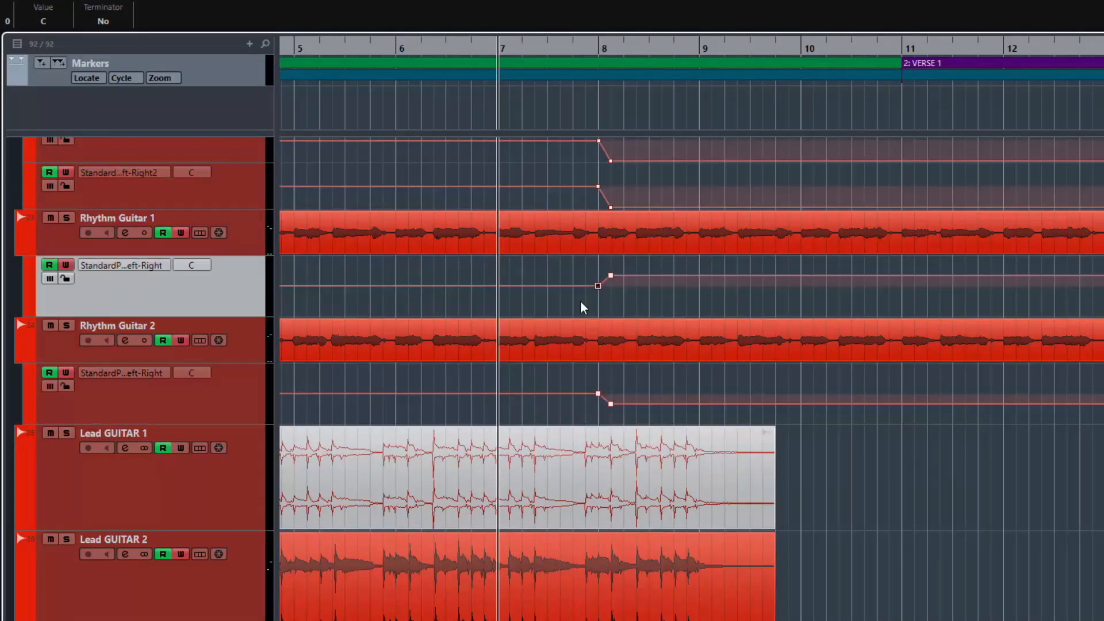
pyautogui.scroll(5, 581, 303)
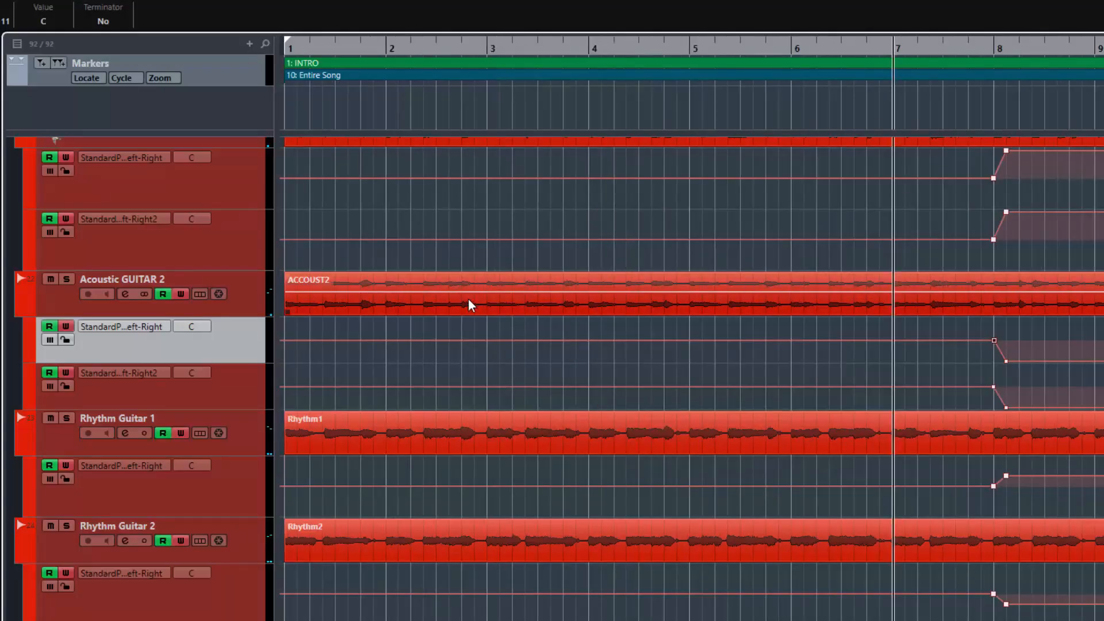
# - Review the pan automation on the guitar tracks and guitar effects around bar 8, and look into the Drum Tracks folder
pyautogui.scroll(4, 471, 297)
pyautogui.scroll(-8, 470, 297)
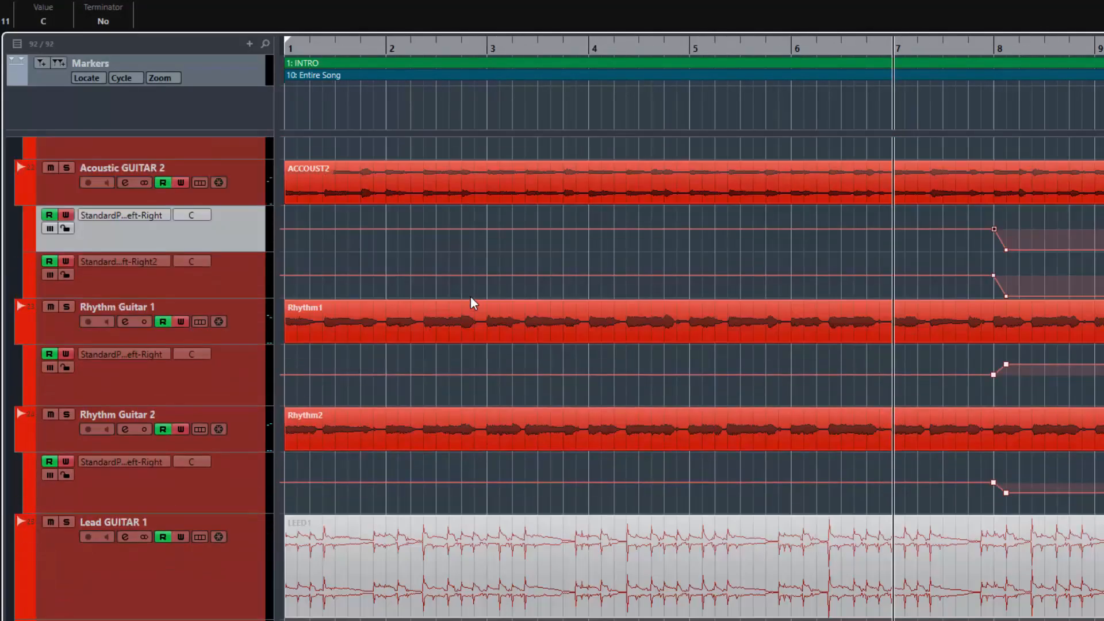
pyautogui.scroll(-8, 470, 298)
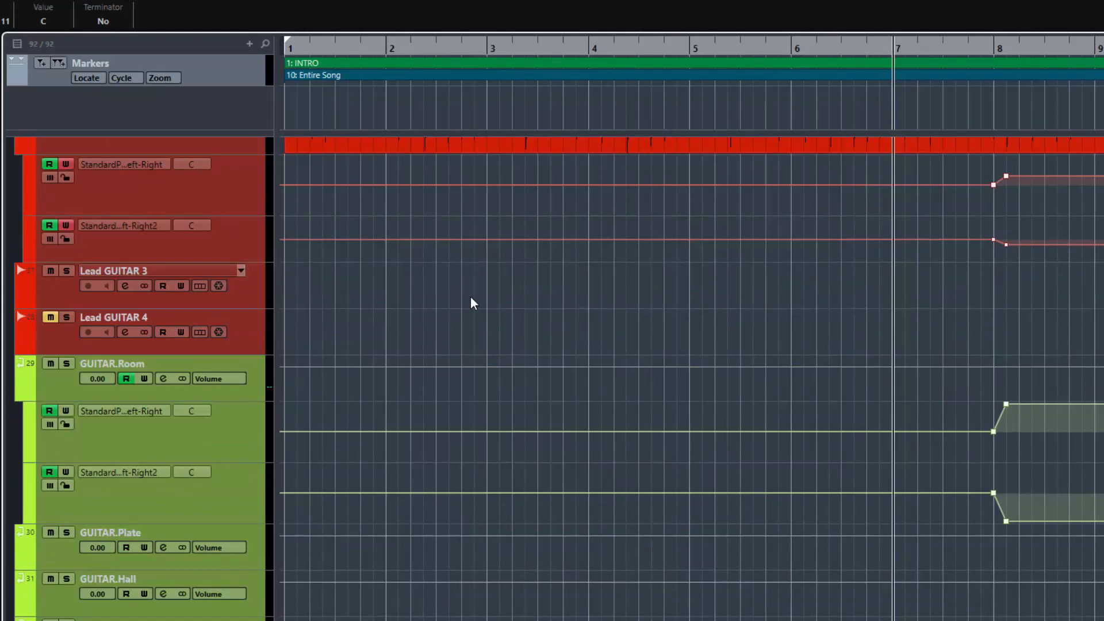
pyautogui.scroll(-3, 471, 304)
pyautogui.scroll(-9, 470, 303)
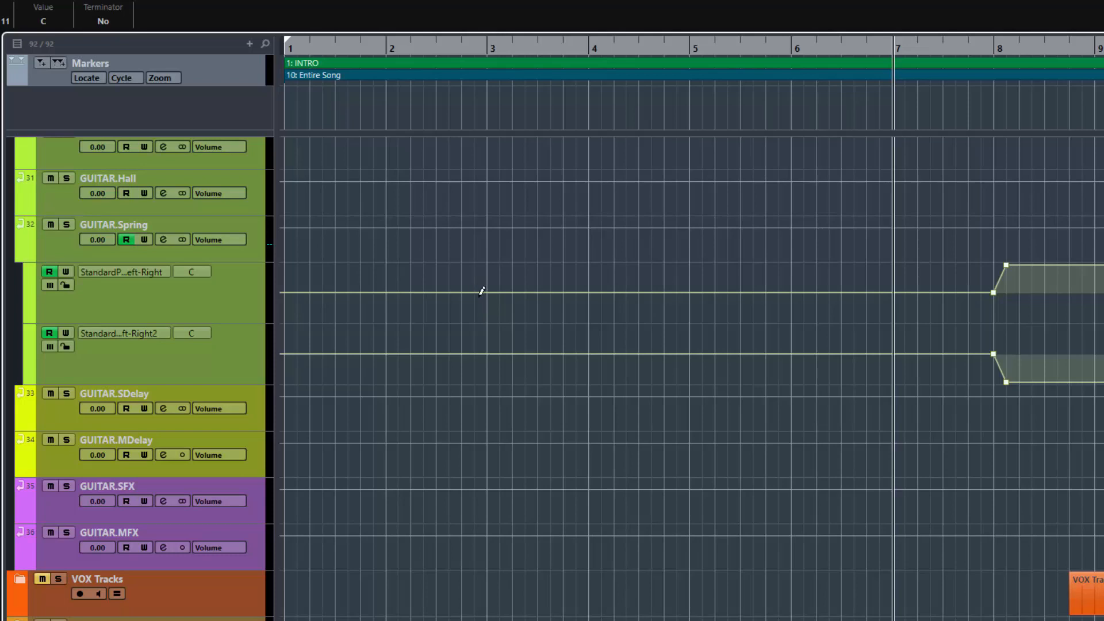
pyautogui.scroll(6, 889, 348)
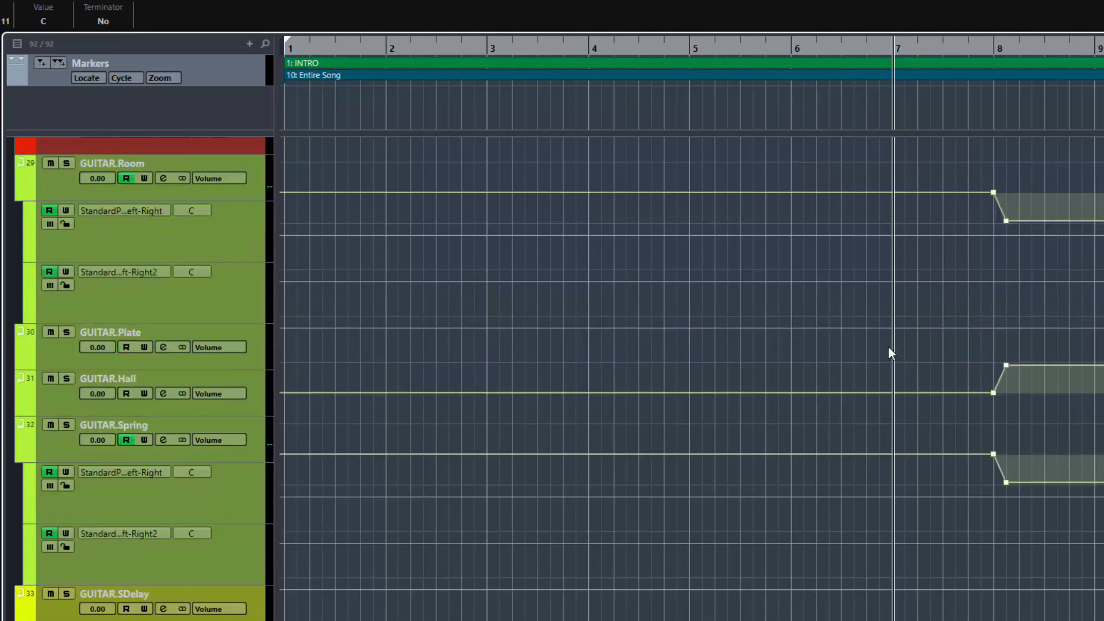
pyautogui.scroll(10, 888, 346)
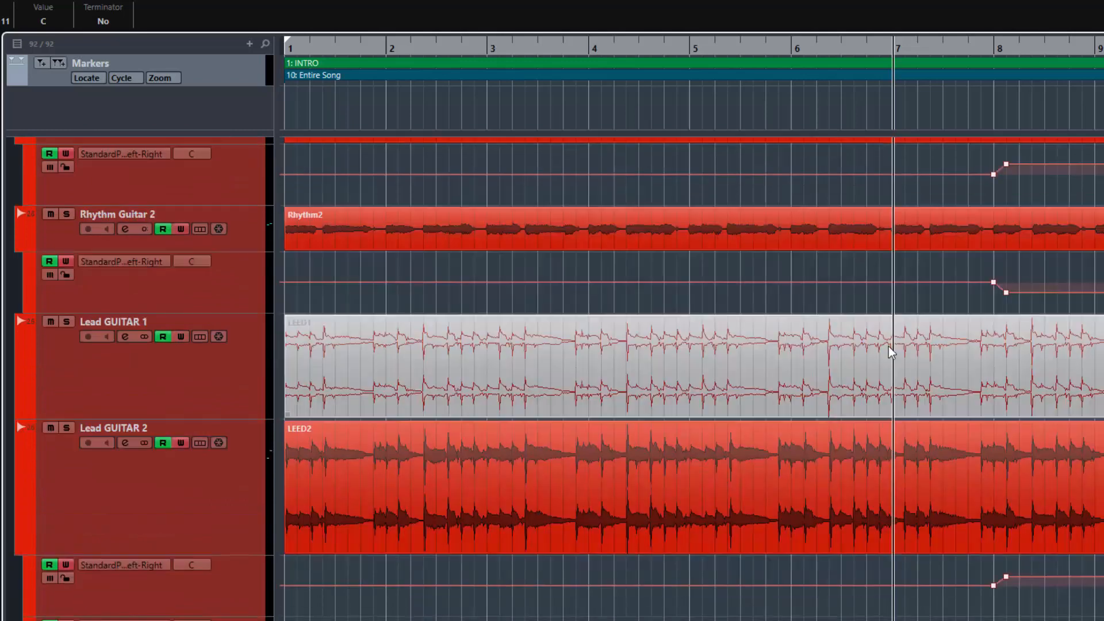
pyautogui.scroll(4, 889, 352)
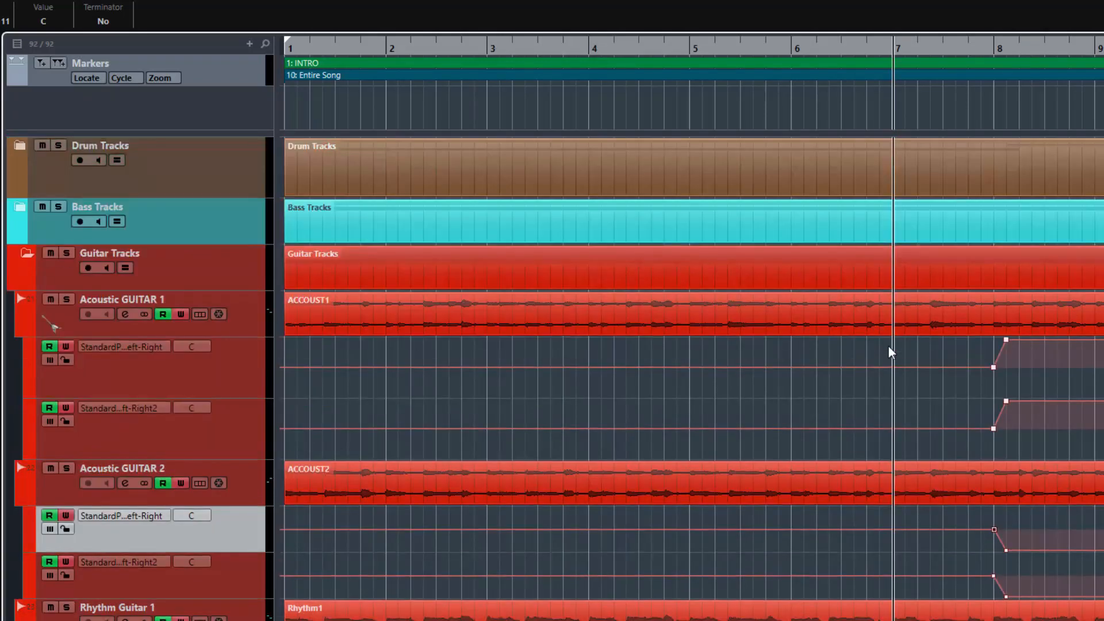
pyautogui.click(20, 145)
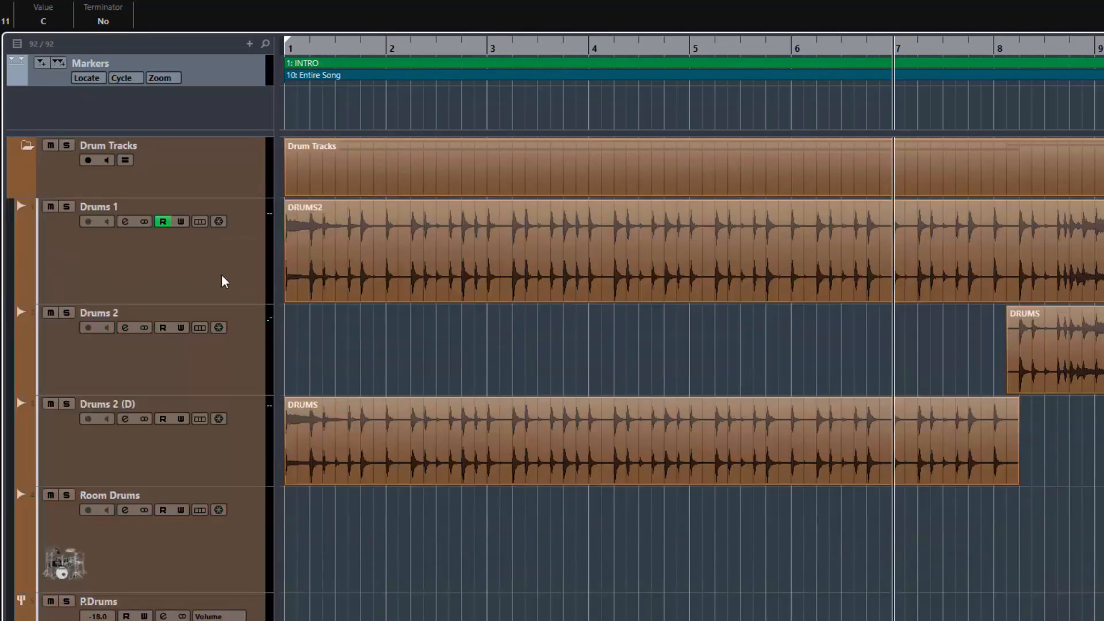
pyautogui.click(27, 148)
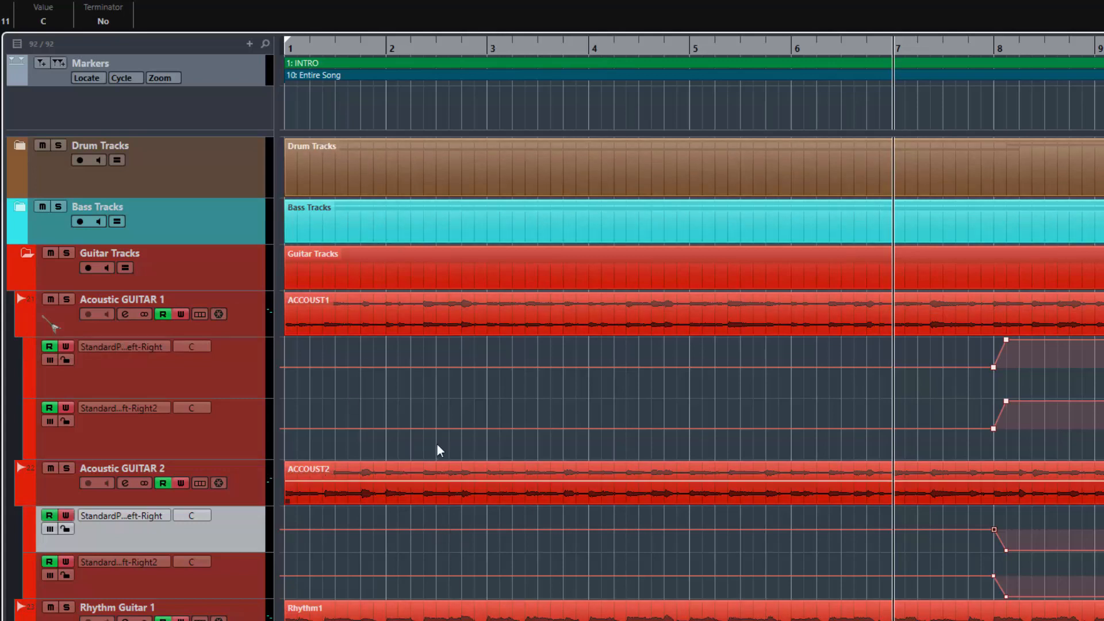
# - Hide the automation lanes of the acoustic, rhythm and lead guitar tracks and of GUITAR.Room and GUITAR.Spring
pyautogui.click(22, 329)
pyautogui.click(22, 376)
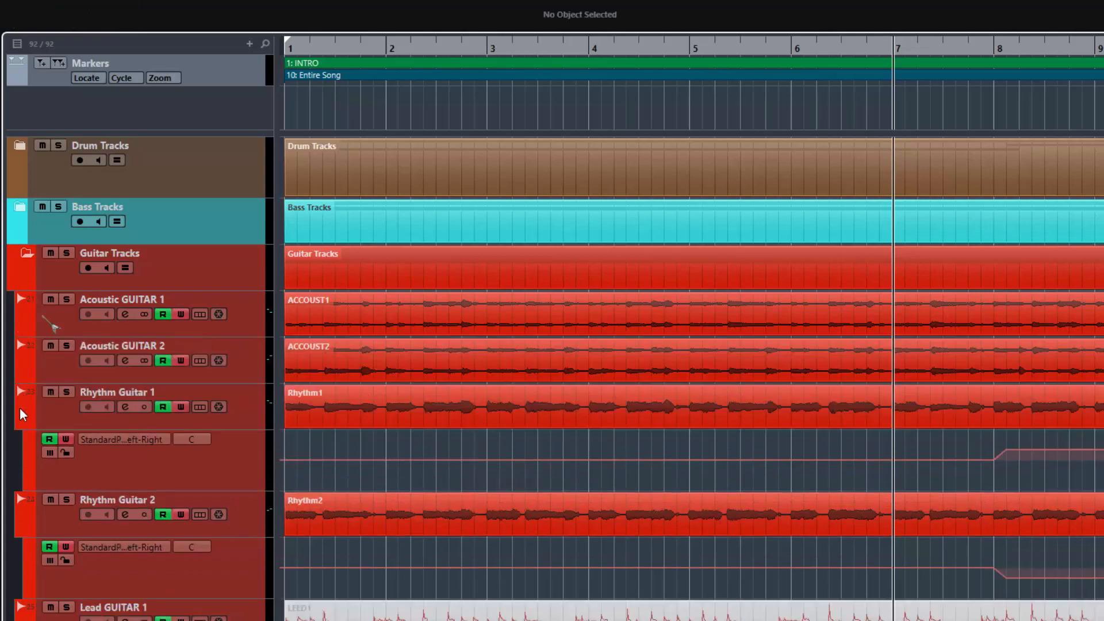
pyautogui.click(20, 420)
pyautogui.click(20, 468)
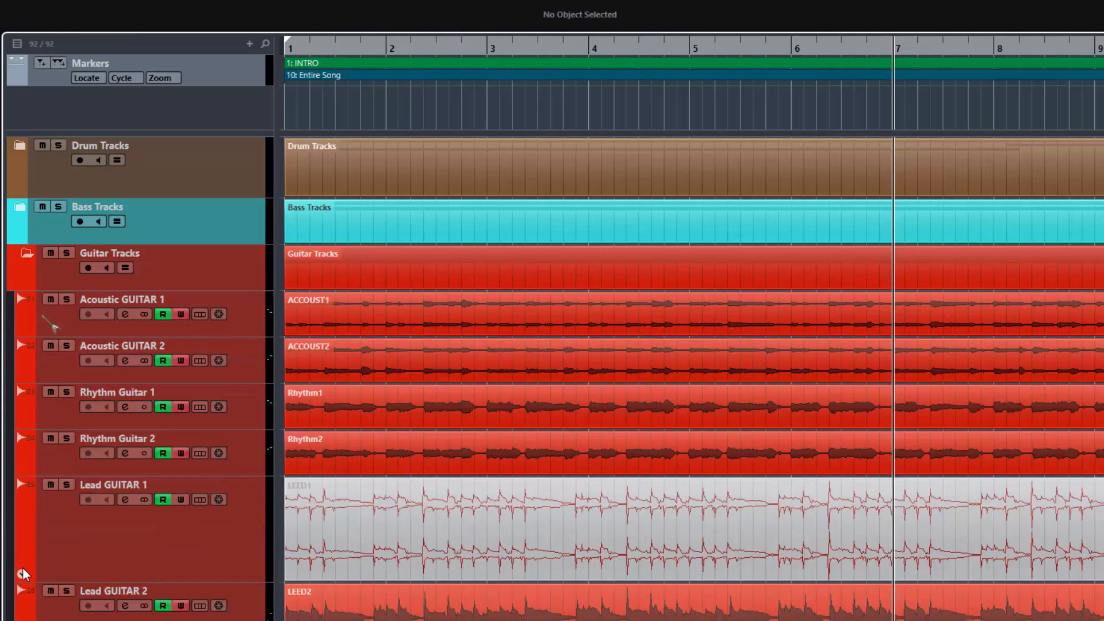
pyautogui.scroll(-7, 475, 382)
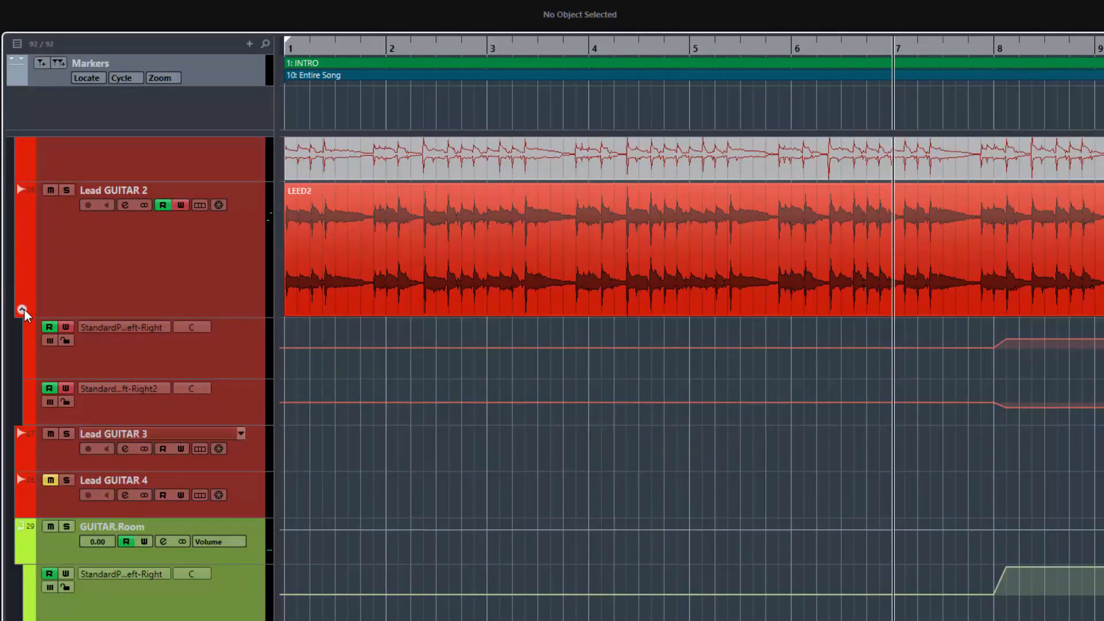
pyautogui.click(24, 311)
pyautogui.click(23, 447)
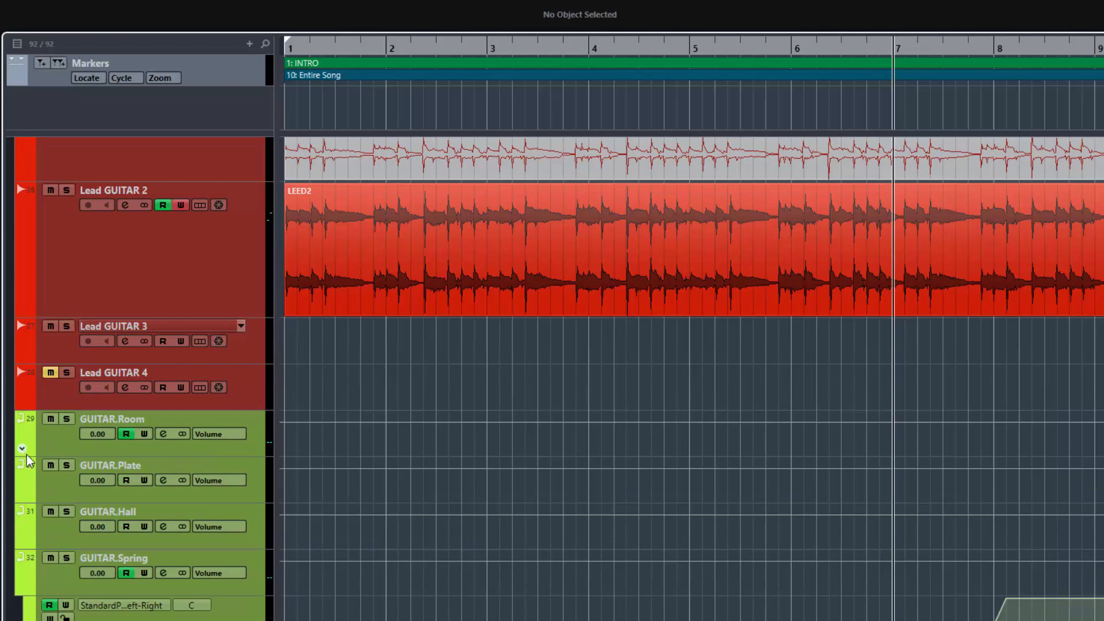
pyautogui.click(22, 588)
pyautogui.scroll(-5, 361, 501)
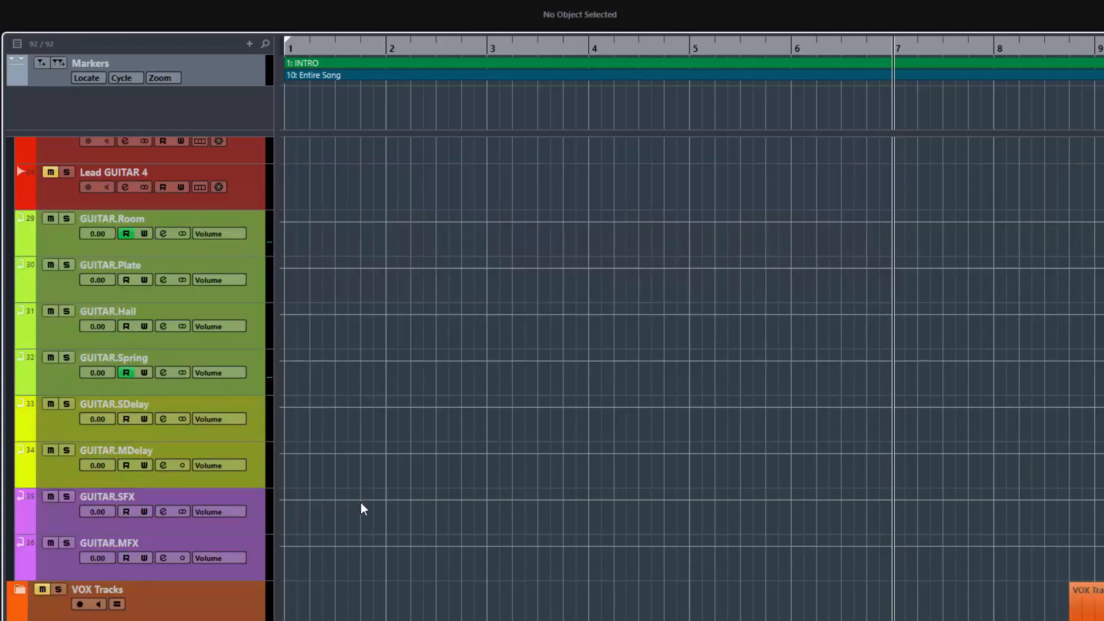
# - Play the song from bar 1 into Verse 1 to hear the stereo widening at bar 8
pyautogui.scroll(10, 362, 501)
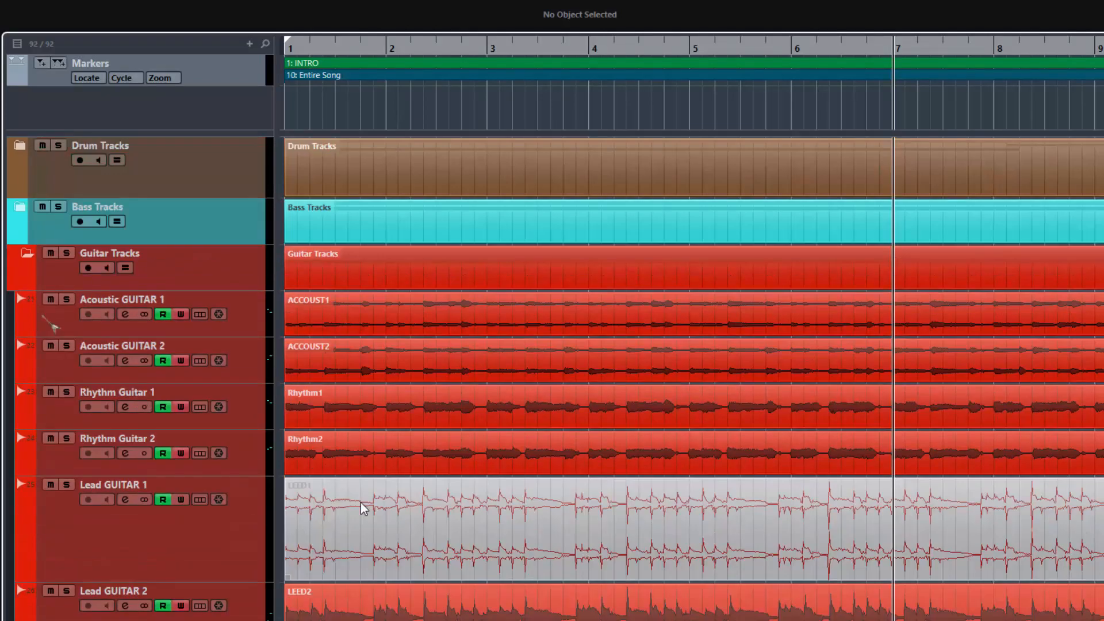
pyautogui.click(284, 101)
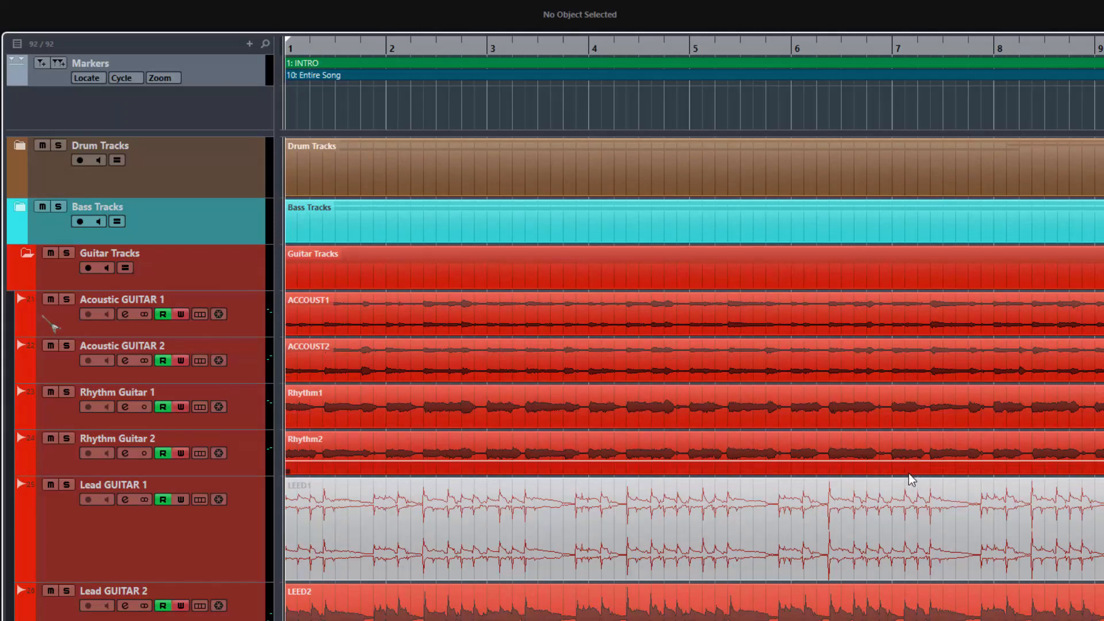
pyautogui.press('space')
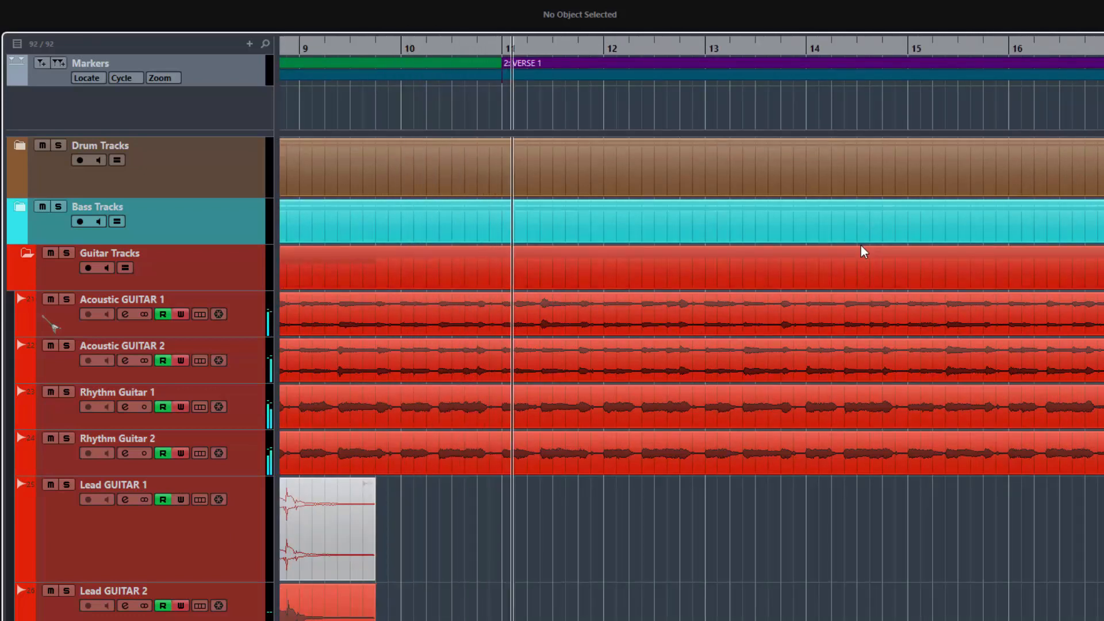
pyautogui.press('space')
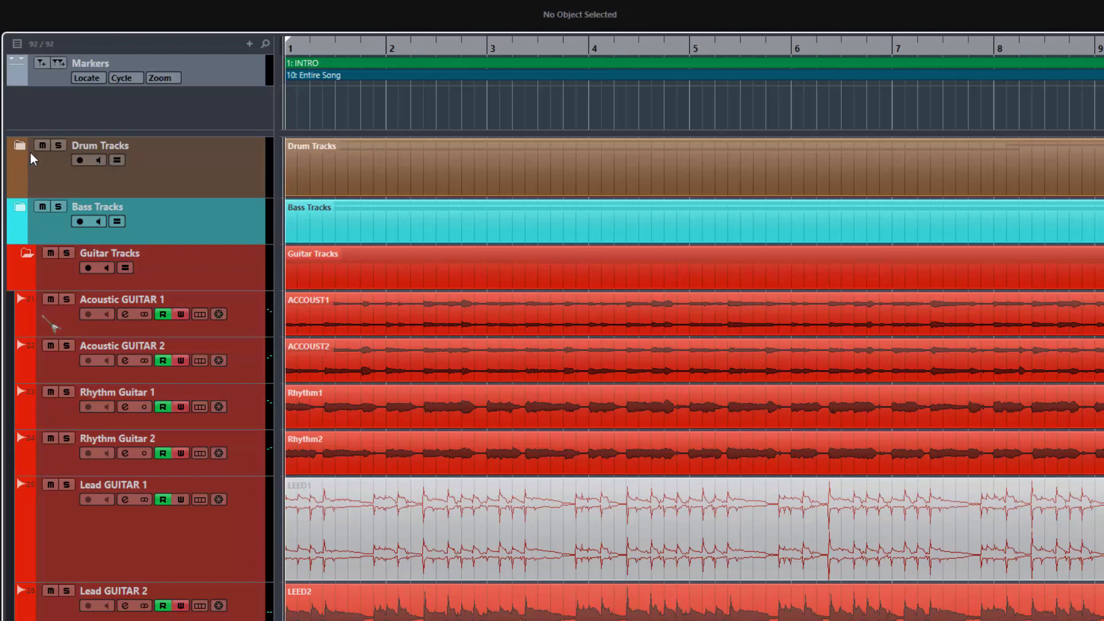
# - Show the pan lanes of both acoustic guitars, and move Acoustic GUITAR 1's pan points from bar 8 to bar 6
pyautogui.click(27, 253)
pyautogui.click(28, 254)
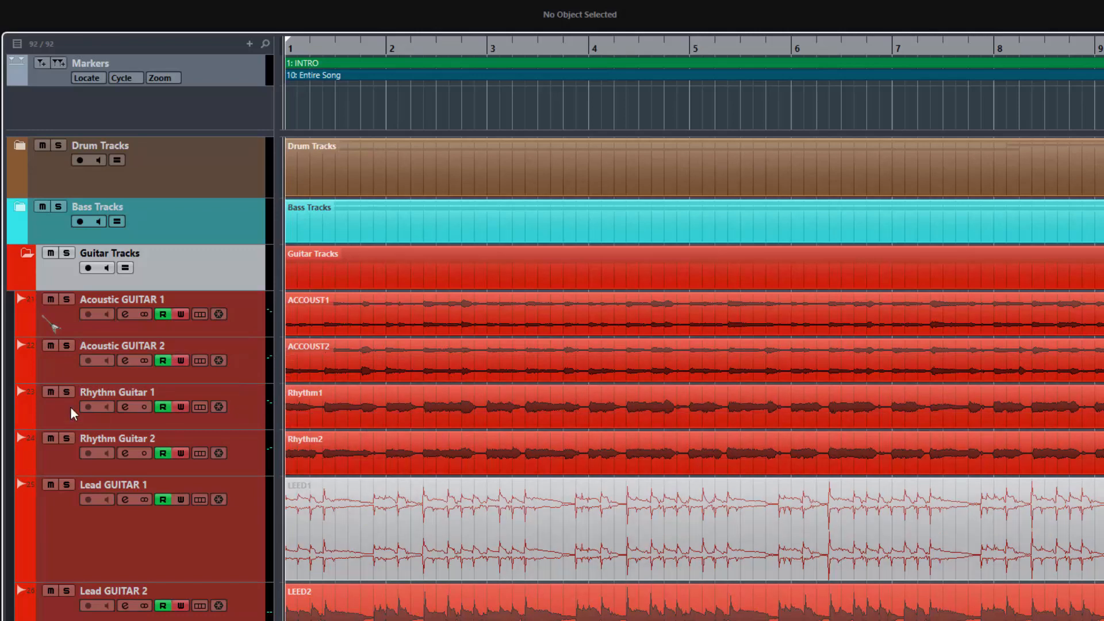
pyautogui.click(23, 330)
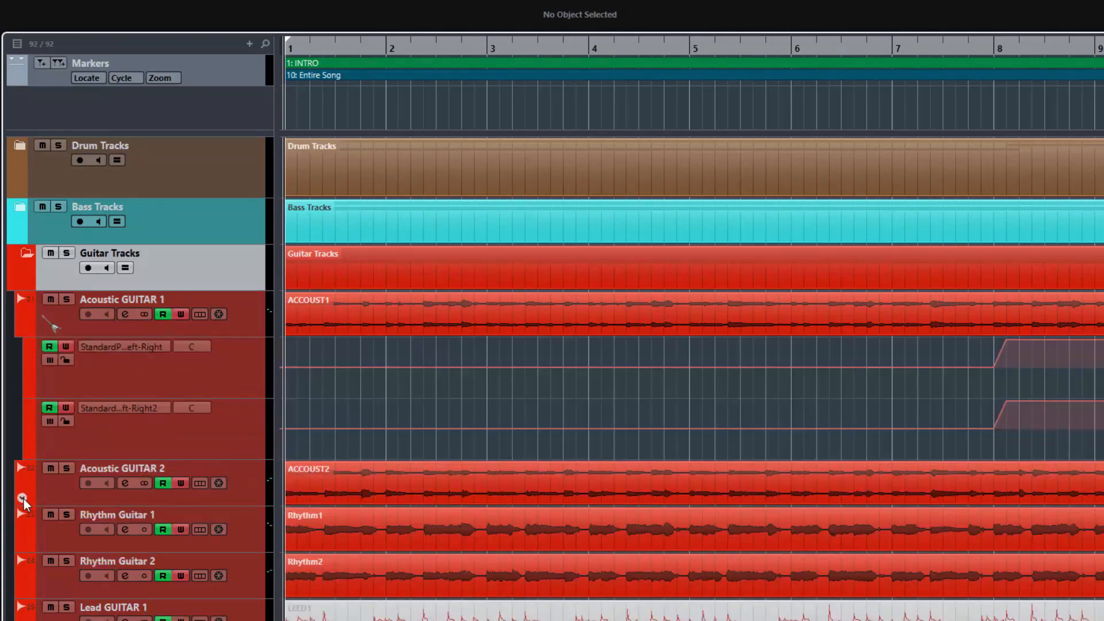
pyautogui.click(23, 498)
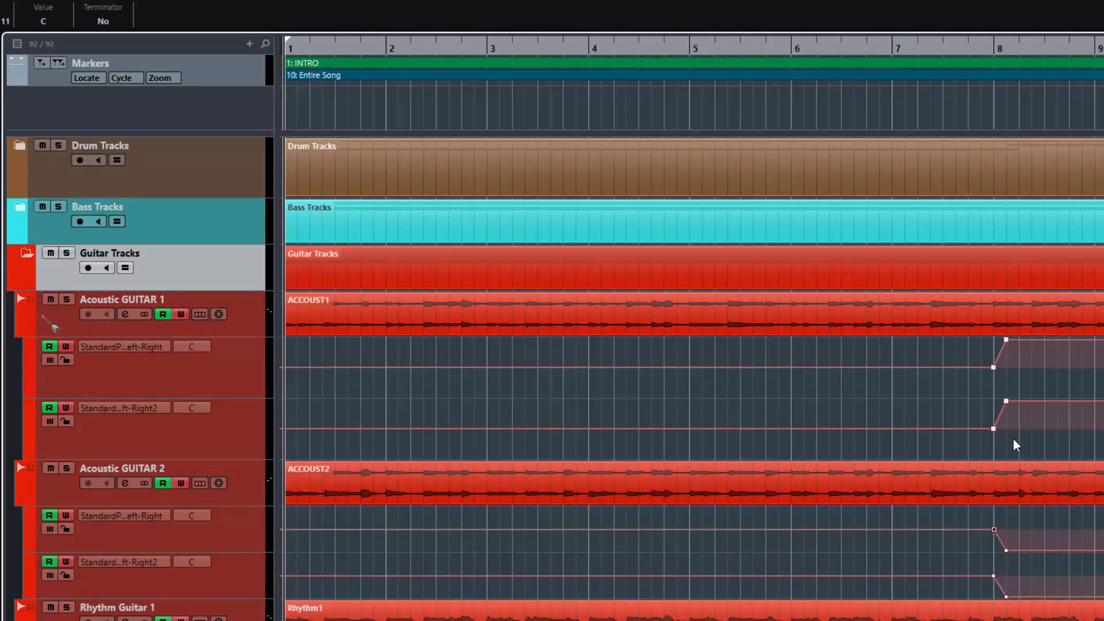
pyautogui.moveTo(1020, 443); pyautogui.dragTo(983, 337)
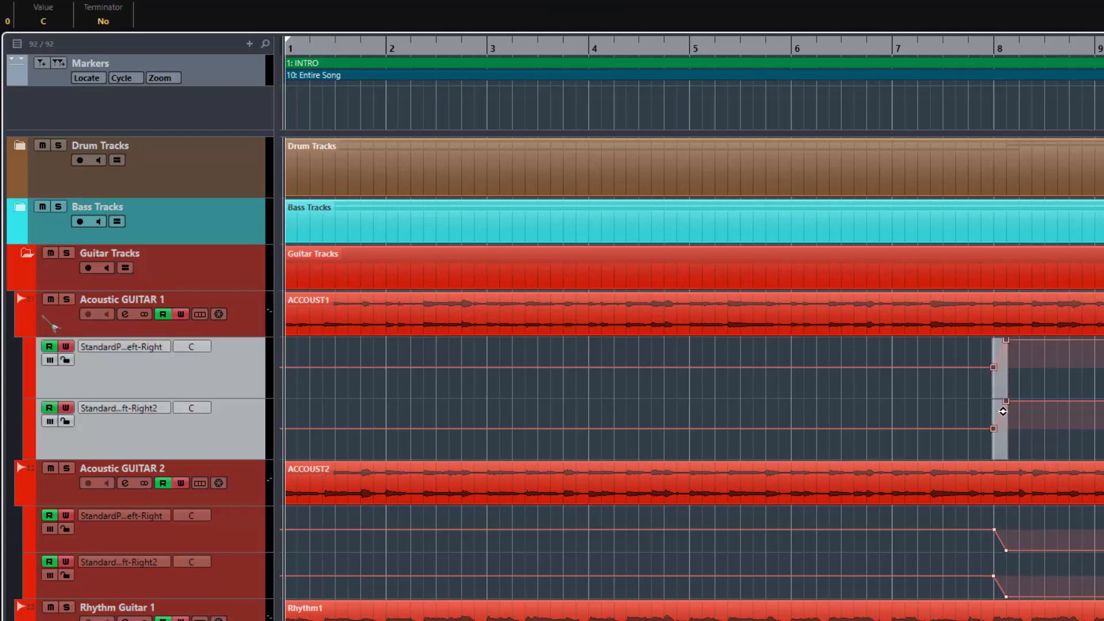
pyautogui.moveTo(1001, 449); pyautogui.dragTo(798, 429)
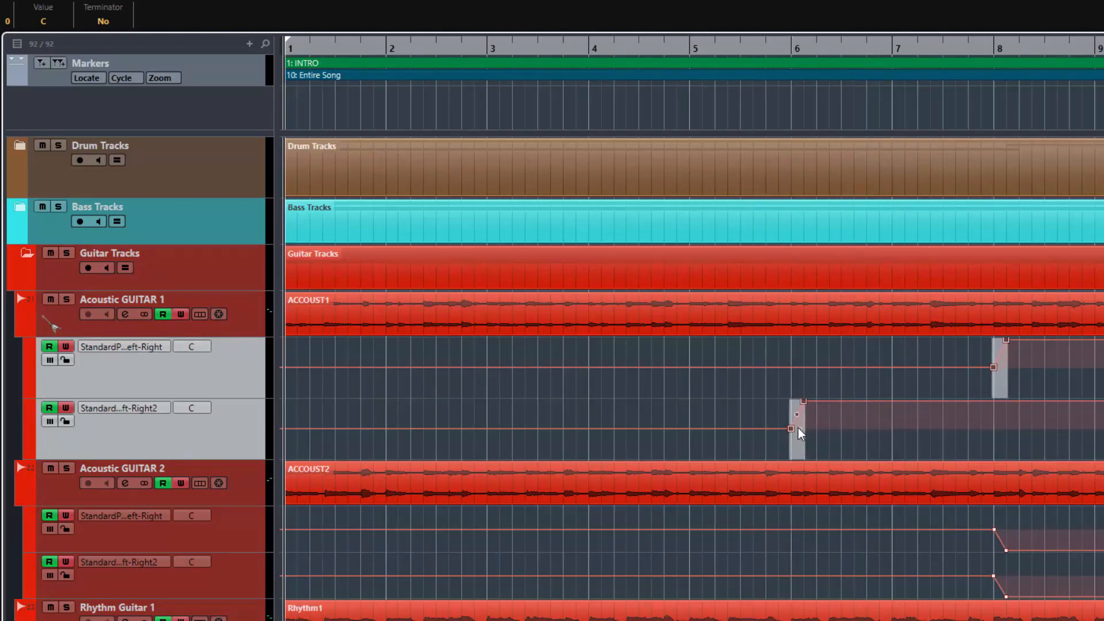
pyautogui.moveTo(977, 389); pyautogui.dragTo(799, 382)
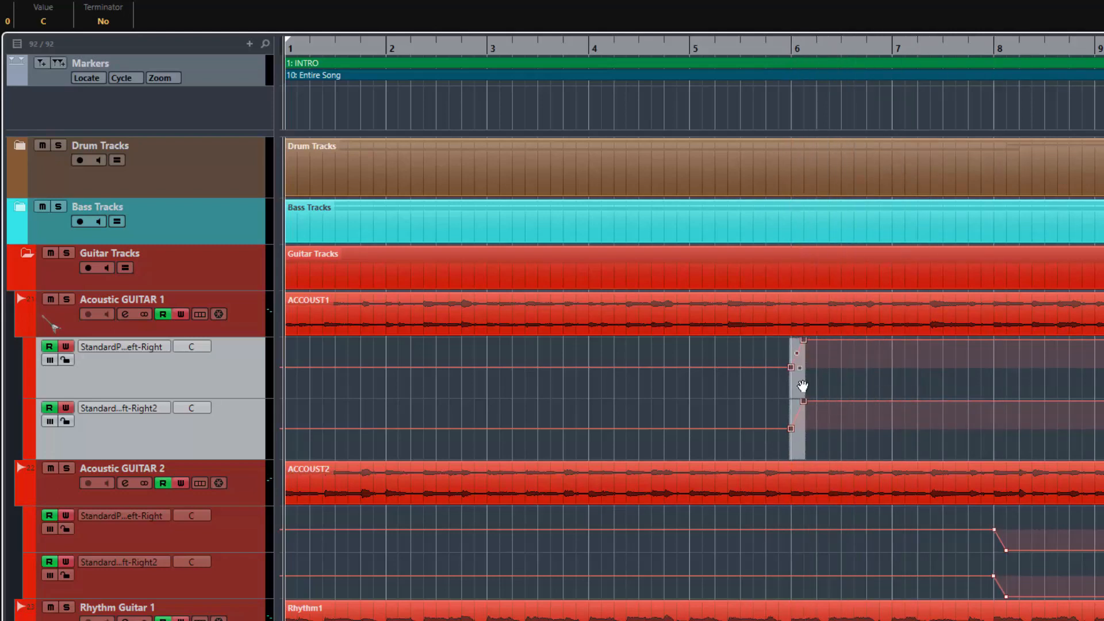
# - Make Acoustic GUITAR 2's pan lanes taller and move their automation points from bar 8 to bar 6
pyautogui.moveTo(985, 521); pyautogui.dragTo(1020, 597)
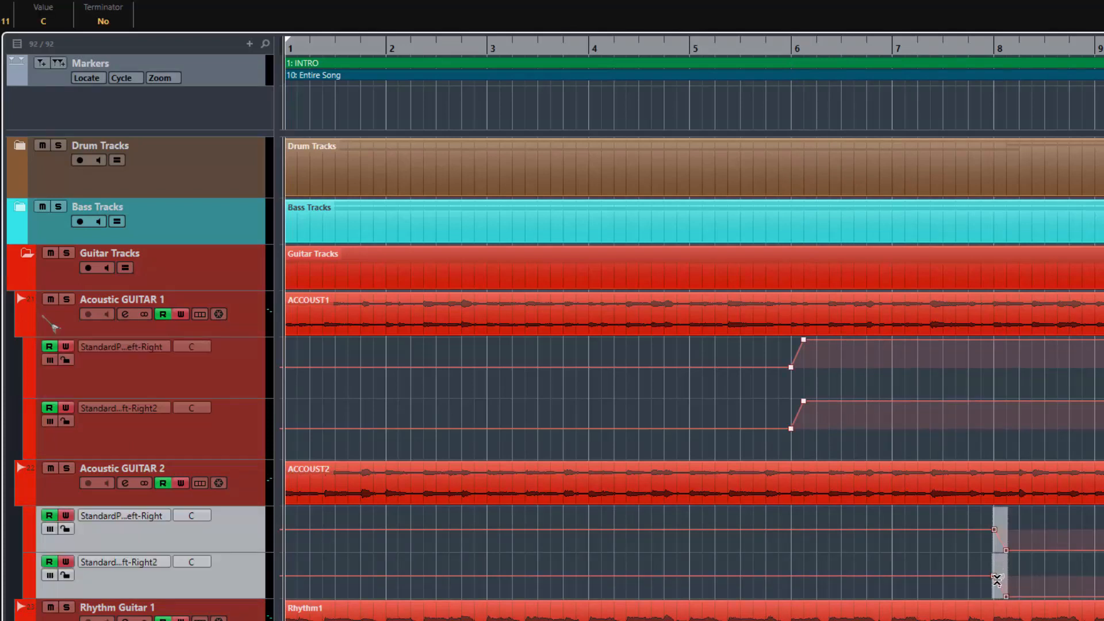
pyautogui.scroll(-5, 422, 409)
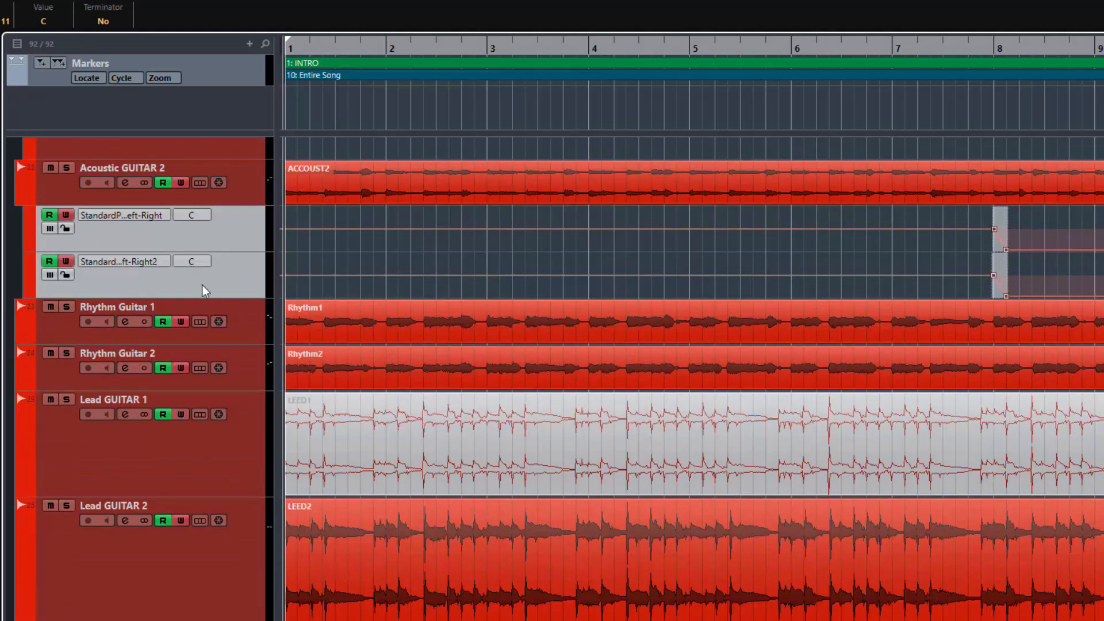
pyautogui.moveTo(210, 316); pyautogui.dragTo(212, 342)
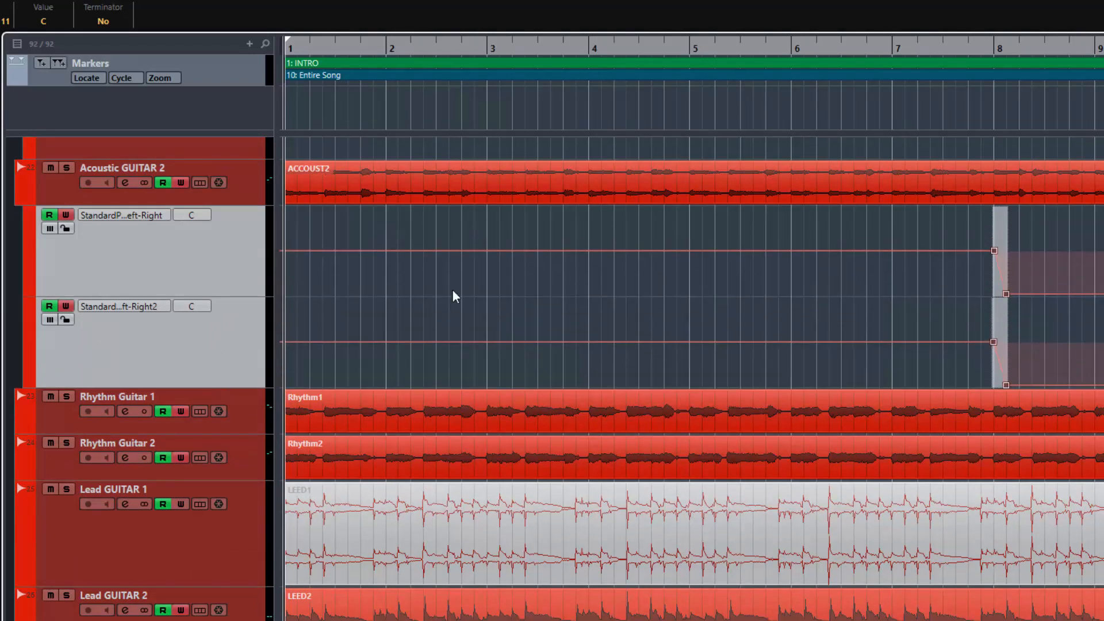
pyautogui.moveTo(1002, 381); pyautogui.dragTo(792, 358)
pyautogui.moveTo(998, 283); pyautogui.dragTo(795, 269)
pyautogui.scroll(2, 796, 292)
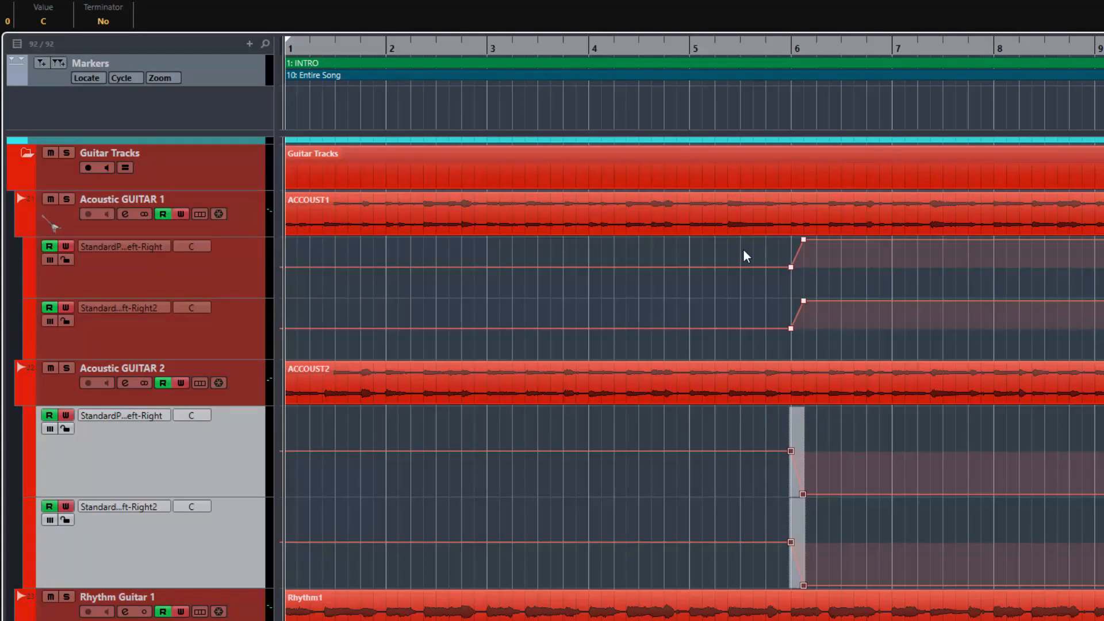
# - Play the intro from bar 1 past bar 10 to hear the acoustic guitars widen at bar 6
pyautogui.press('space')
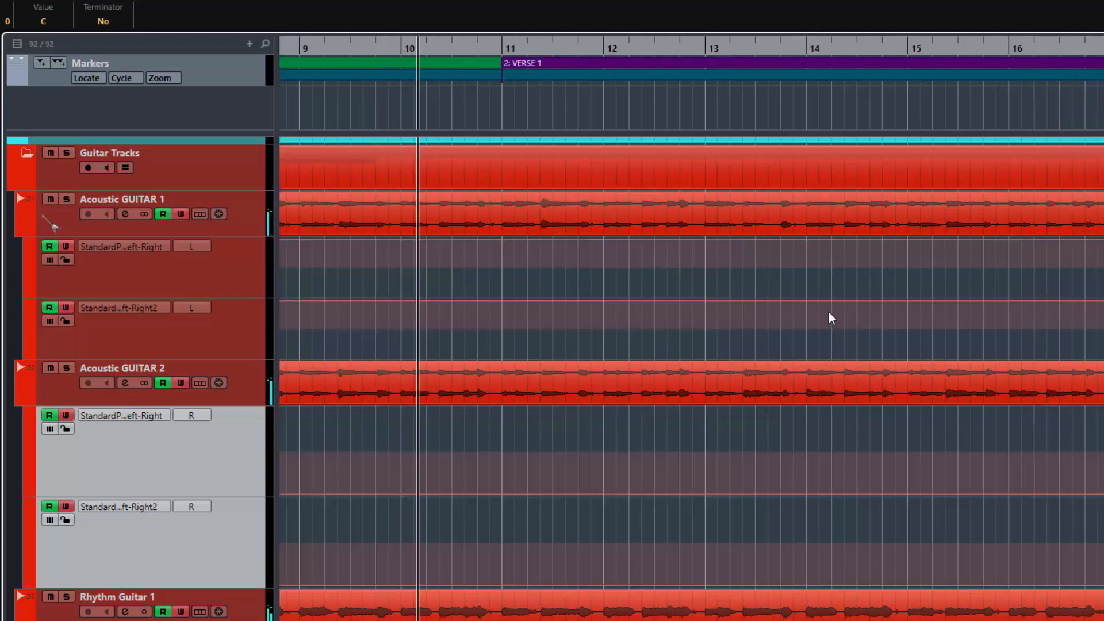
pyautogui.press('space')
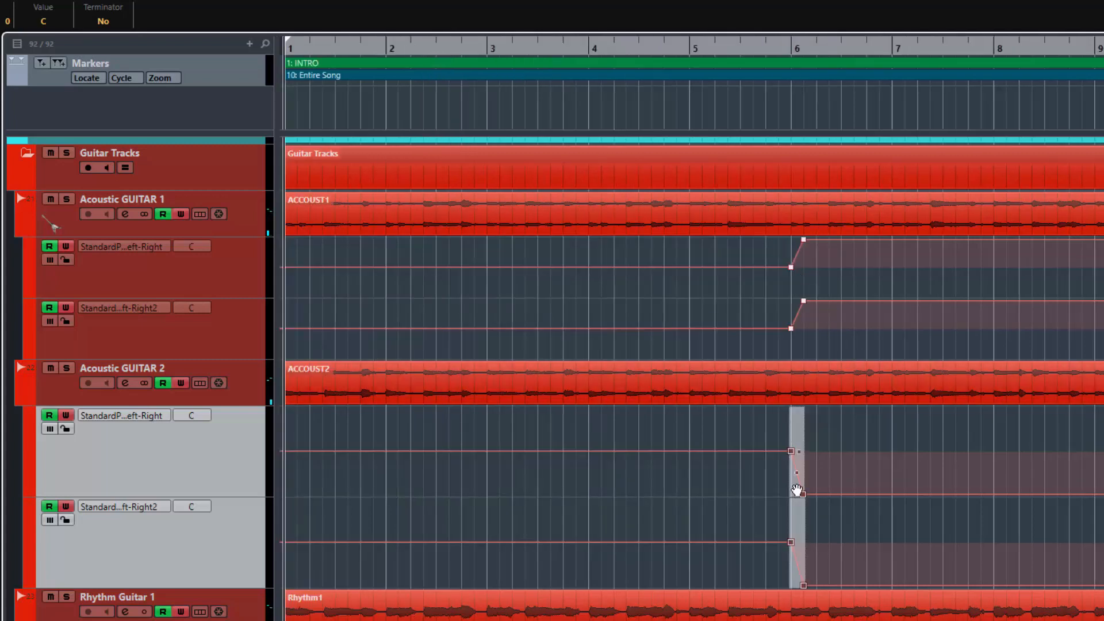
# - Move the pan automation points in both lanes of Acoustic GUITAR 2 and Acoustic GUITAR 1 to bar 4
pyautogui.moveTo(797, 489); pyautogui.dragTo(589, 476)
pyautogui.moveTo(795, 578); pyautogui.dragTo(593, 566)
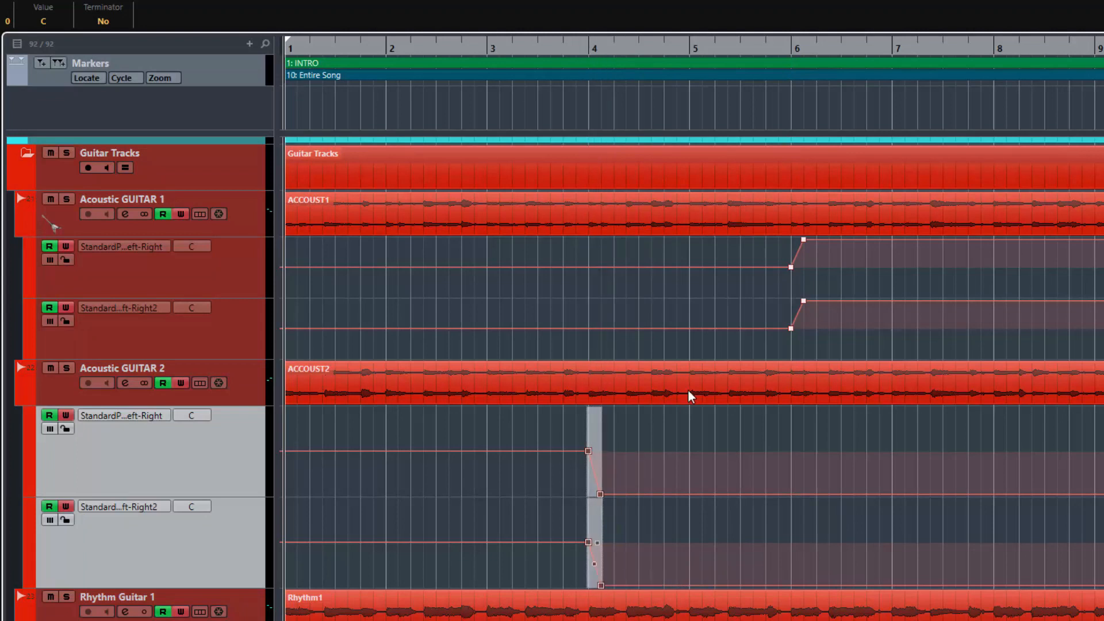
pyautogui.moveTo(823, 347); pyautogui.dragTo(775, 239)
pyautogui.moveTo(796, 292); pyautogui.dragTo(595, 280)
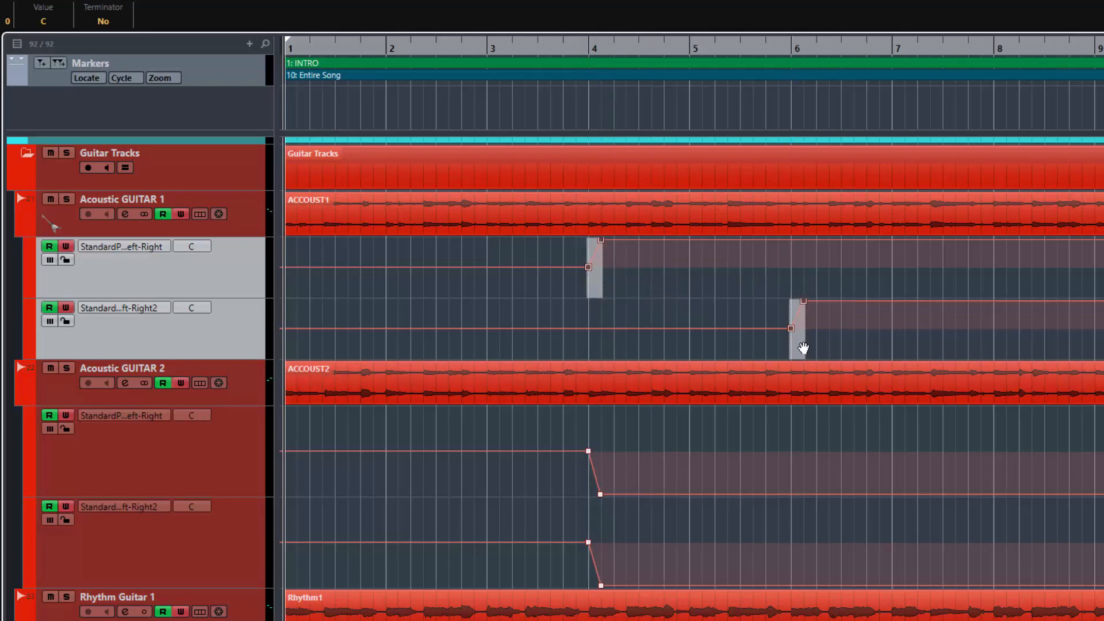
pyautogui.moveTo(793, 352); pyautogui.dragTo(604, 349)
# - Show the pan lanes of Rhythm Guitar 1 and Rhythm Guitar 2 and move their automation points to bar 6
pyautogui.scroll(-10, 750, 444)
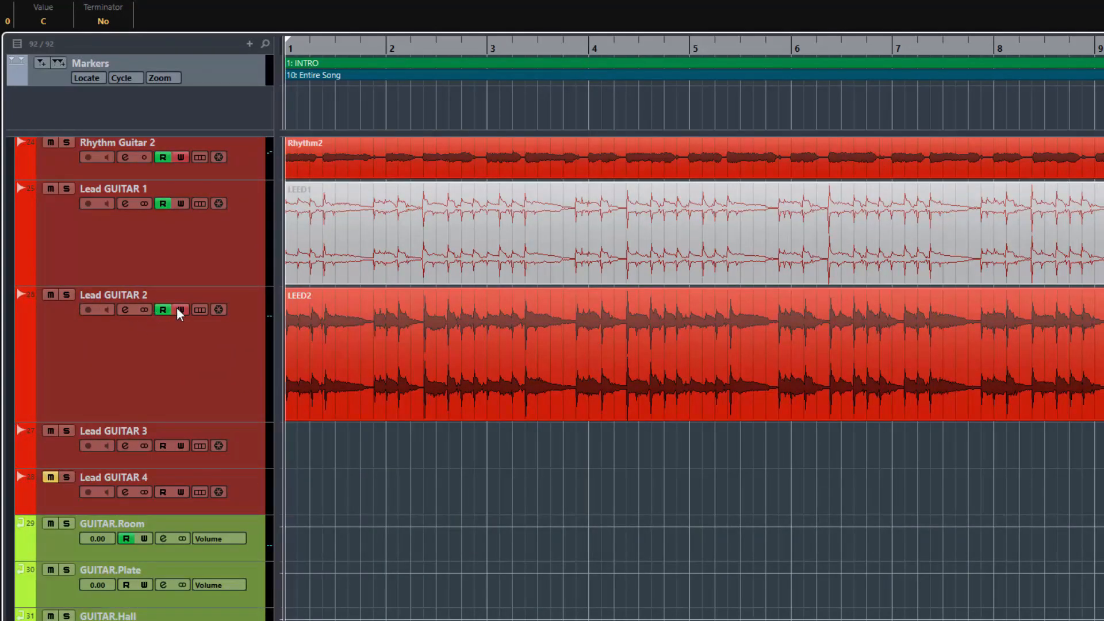
pyautogui.scroll(2, 239, 243)
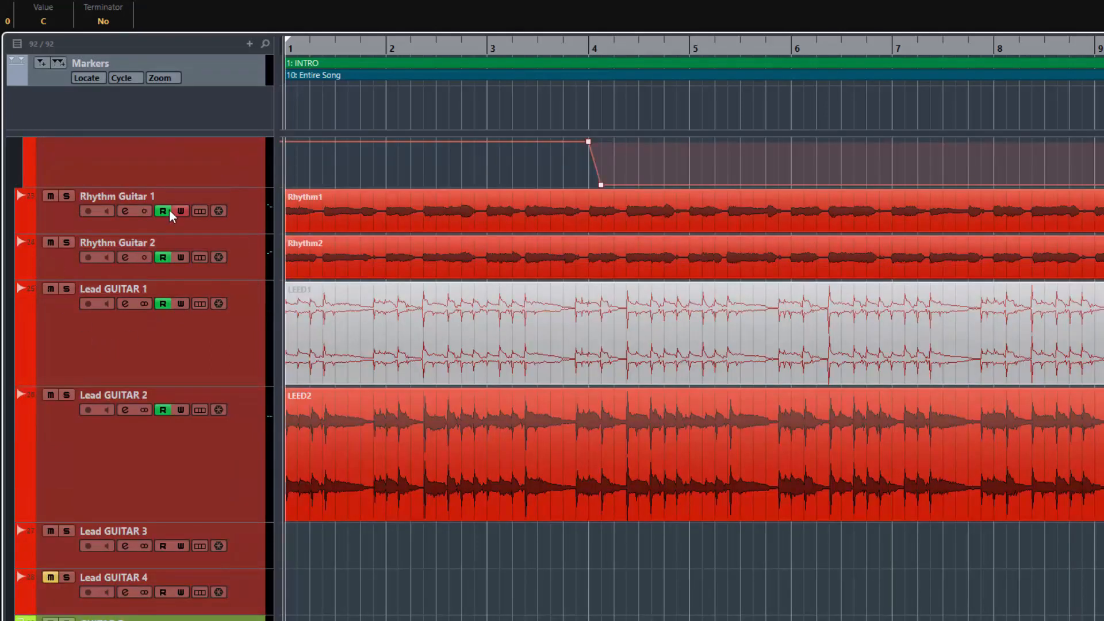
pyautogui.click(23, 226)
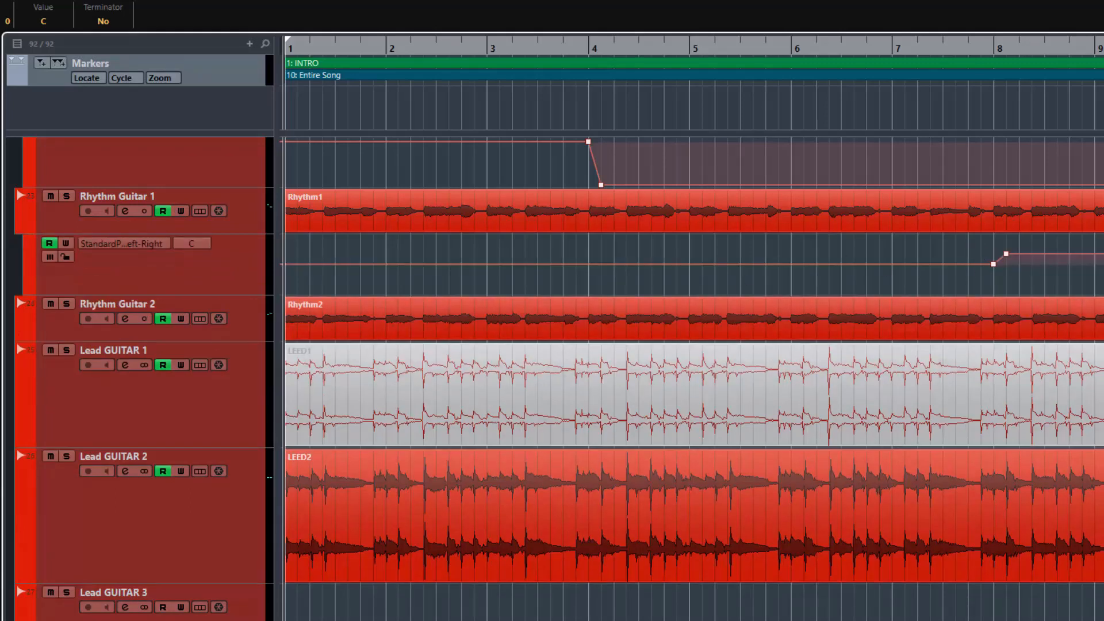
pyautogui.click(23, 334)
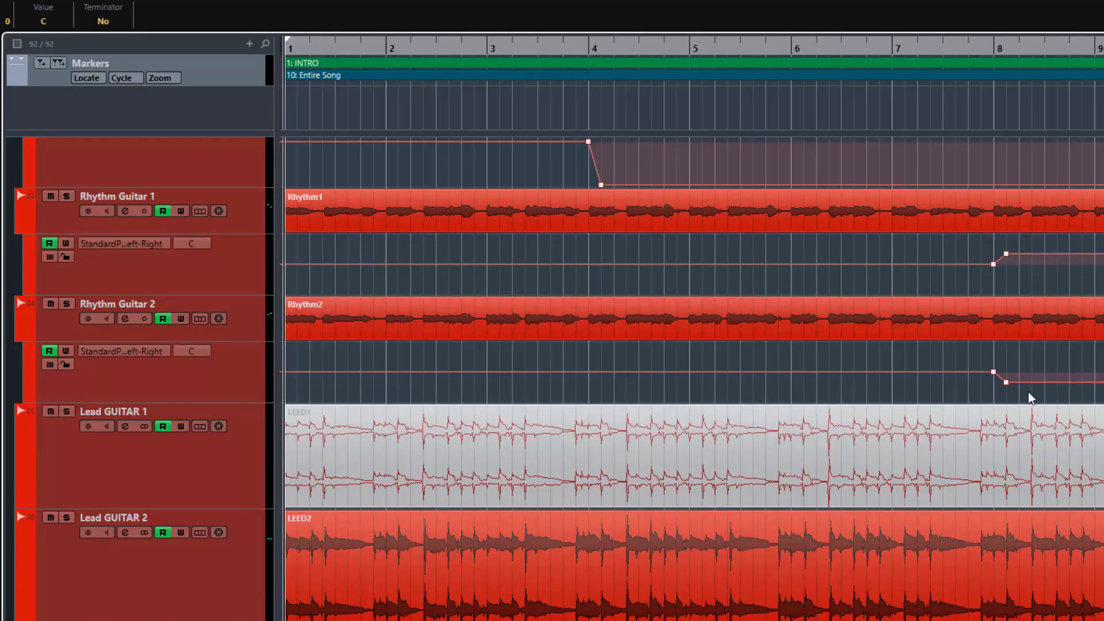
pyautogui.moveTo(1016, 387); pyautogui.dragTo(797, 344)
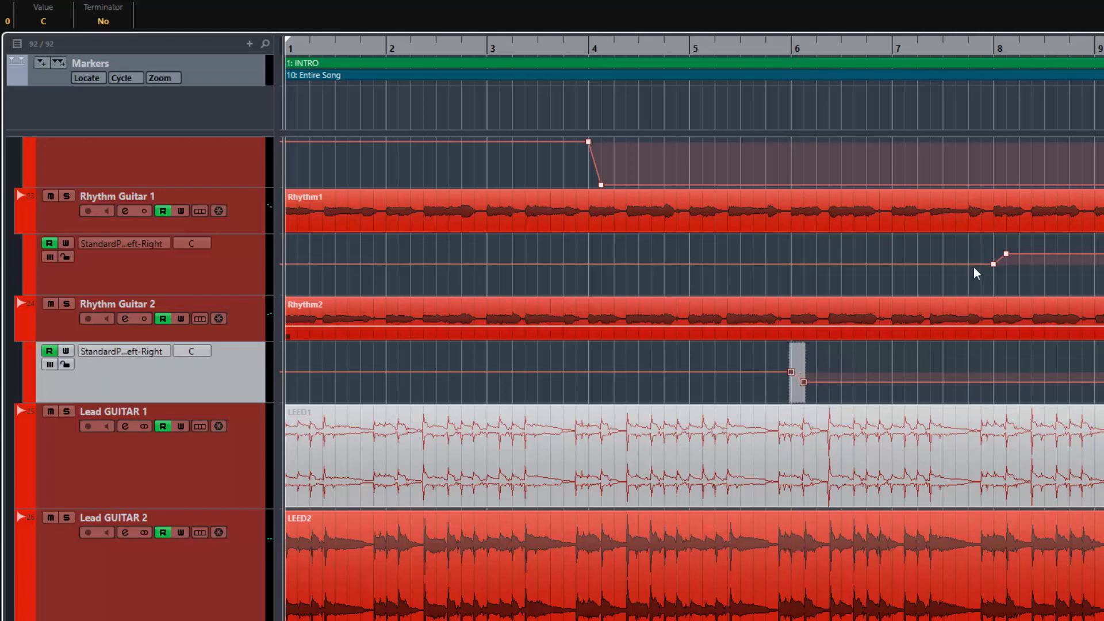
pyautogui.moveTo(1015, 283); pyautogui.dragTo(798, 271)
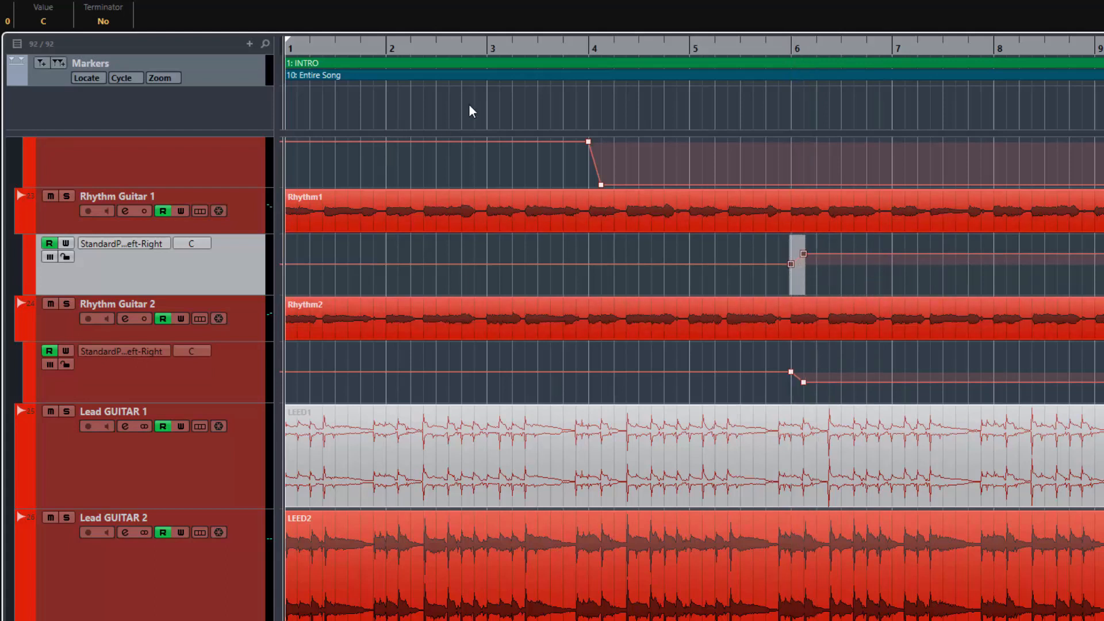
# - Play the intro from bar 1 past bar 6 to hear the staged guitar widening, and review the acoustic guitars' pan lanes
pyautogui.press('space')
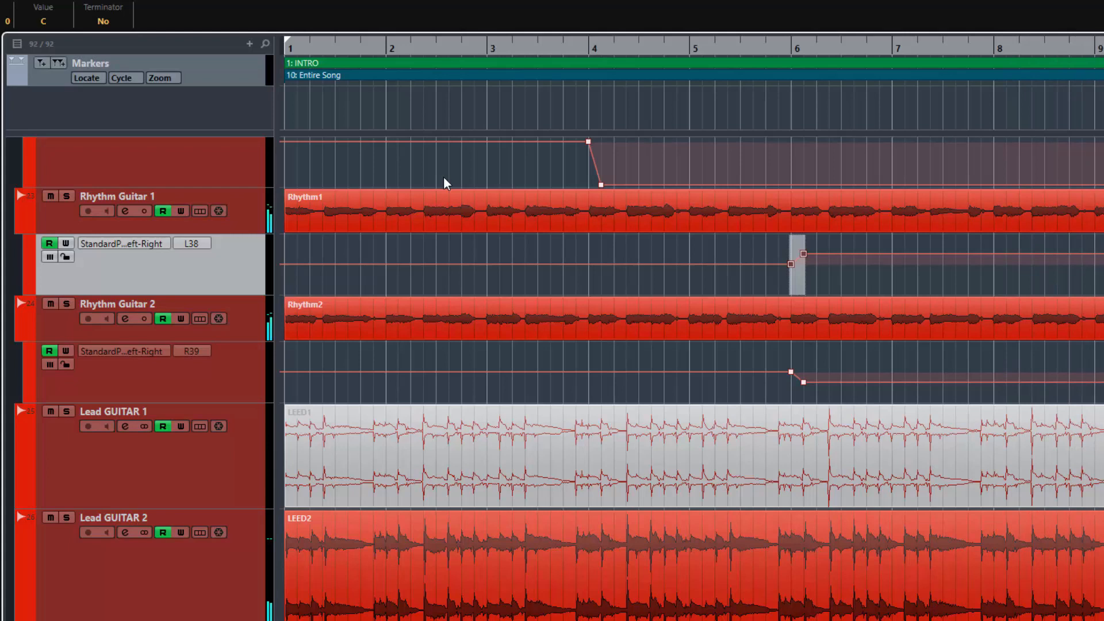
pyautogui.press('space')
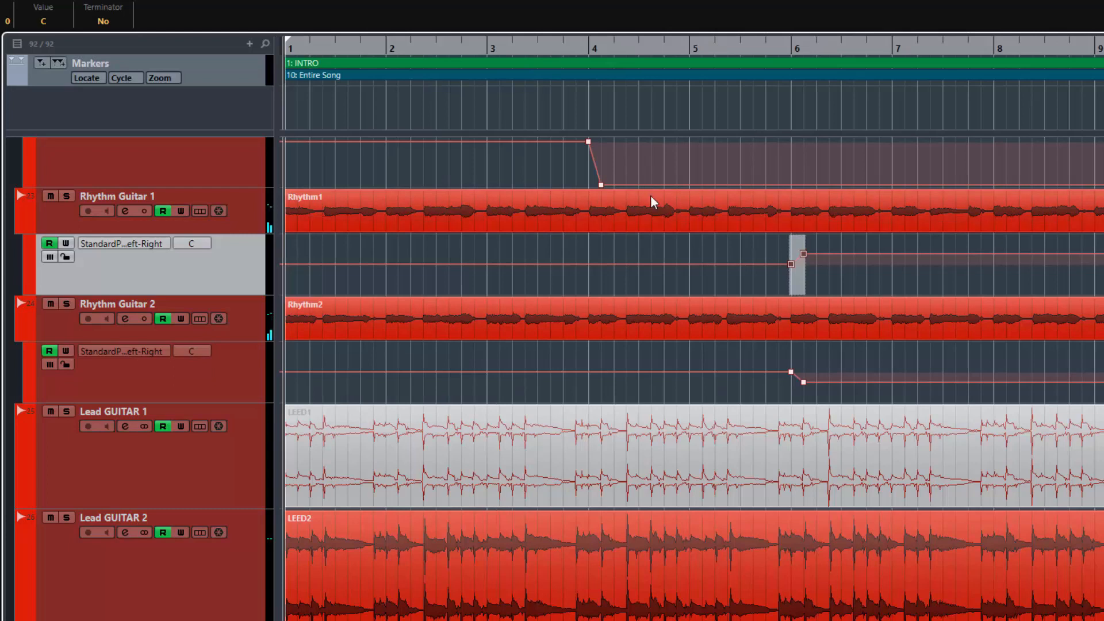
pyautogui.scroll(3, 728, 228)
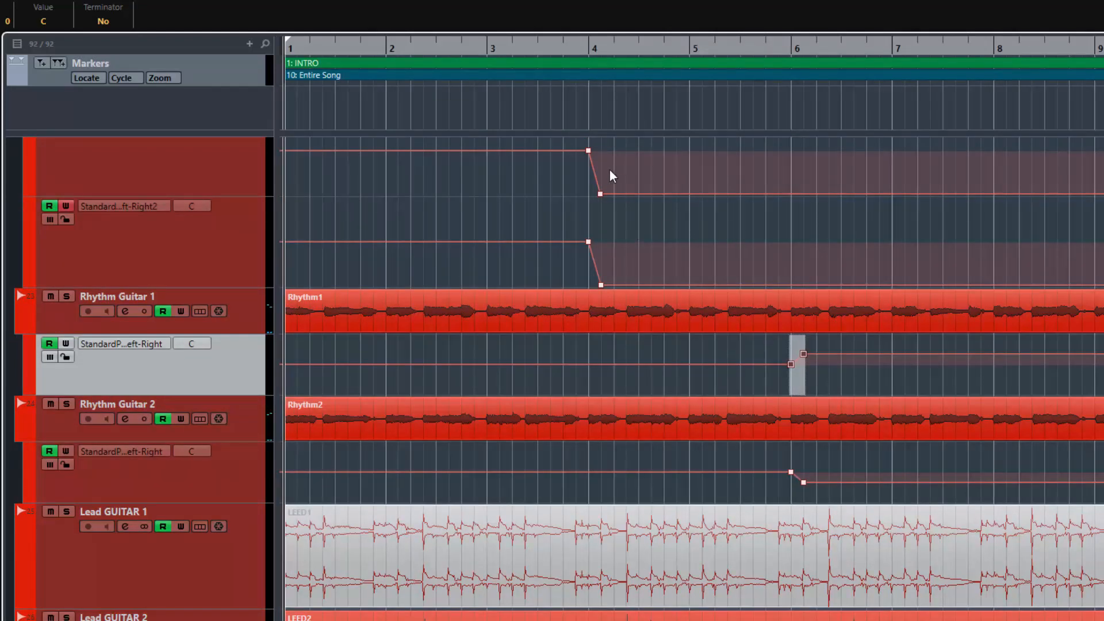
pyautogui.scroll(3, 726, 271)
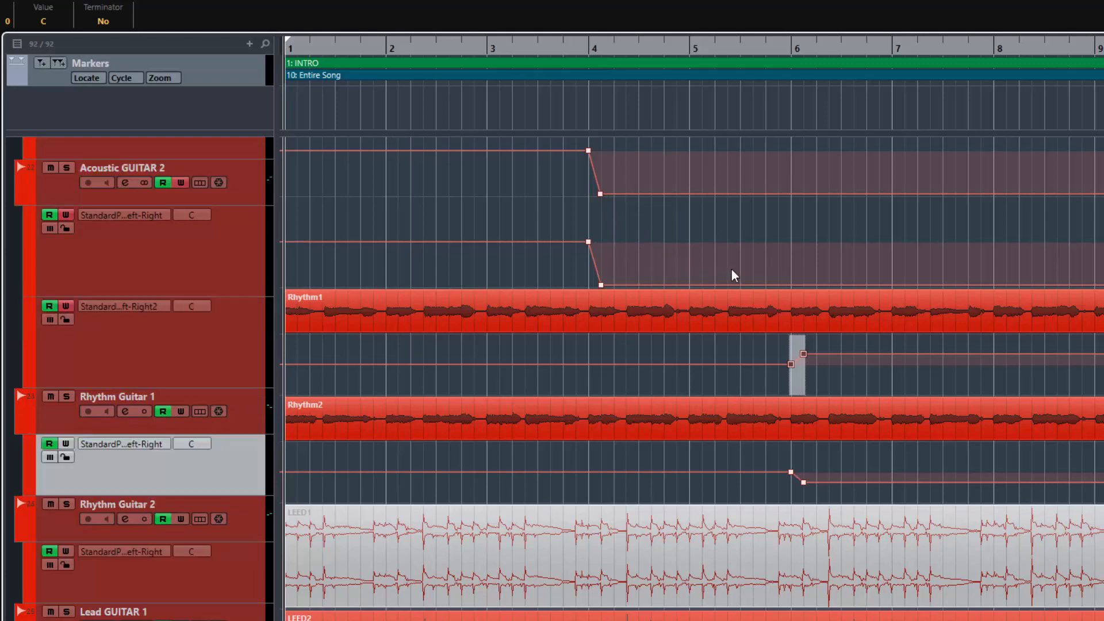
pyautogui.scroll(3, 732, 275)
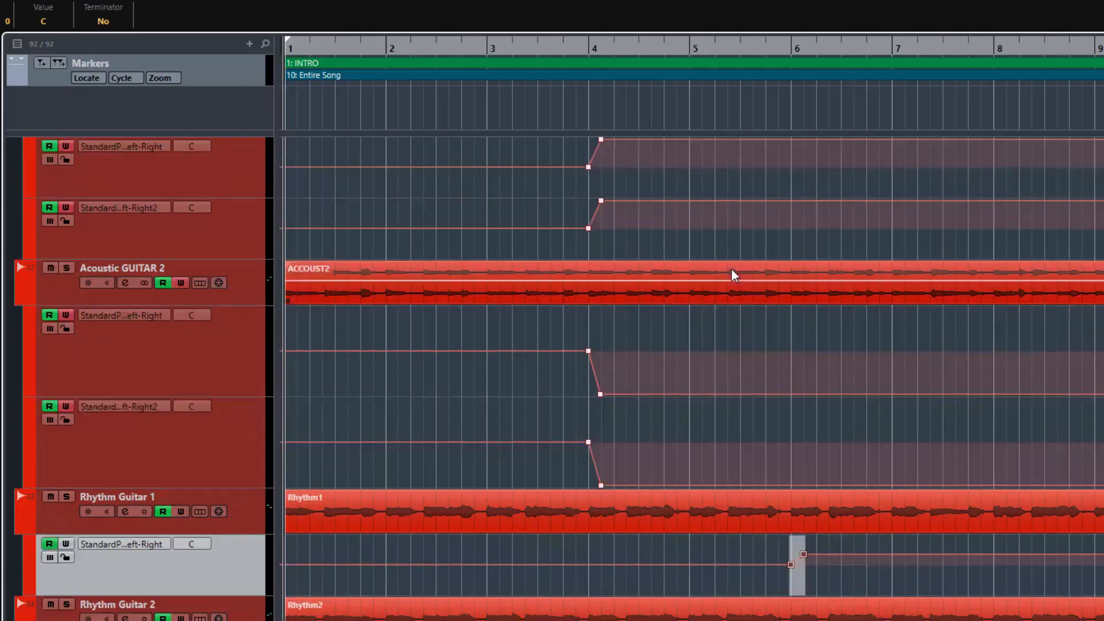